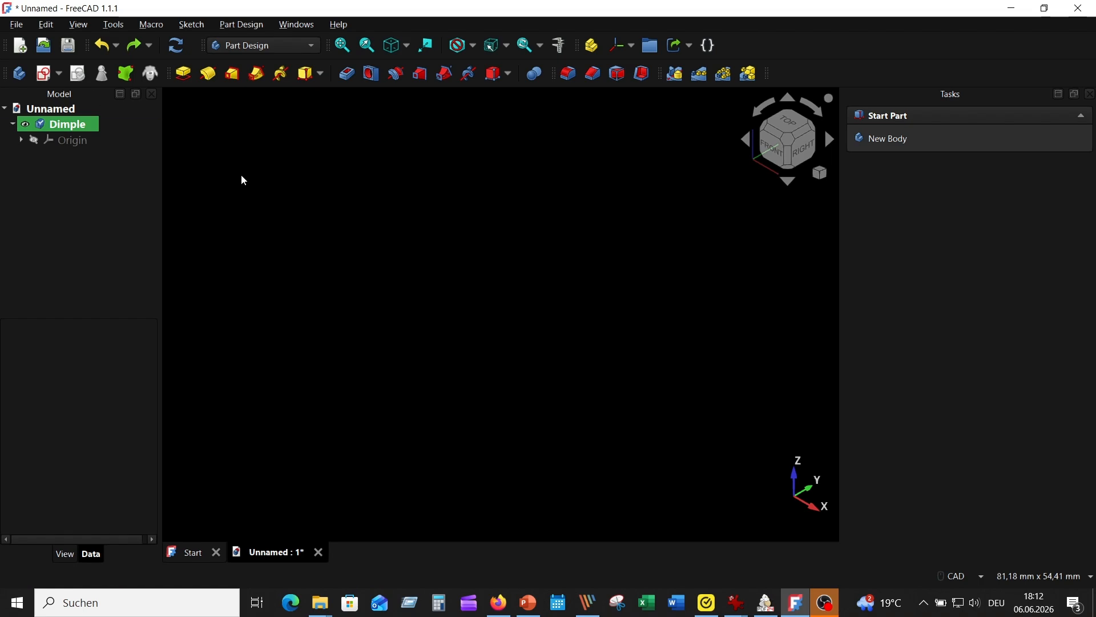
- Sketch a 20 mm wide, 8 mm high rectangle centred on the origin of the XY plane
click(41, 74)
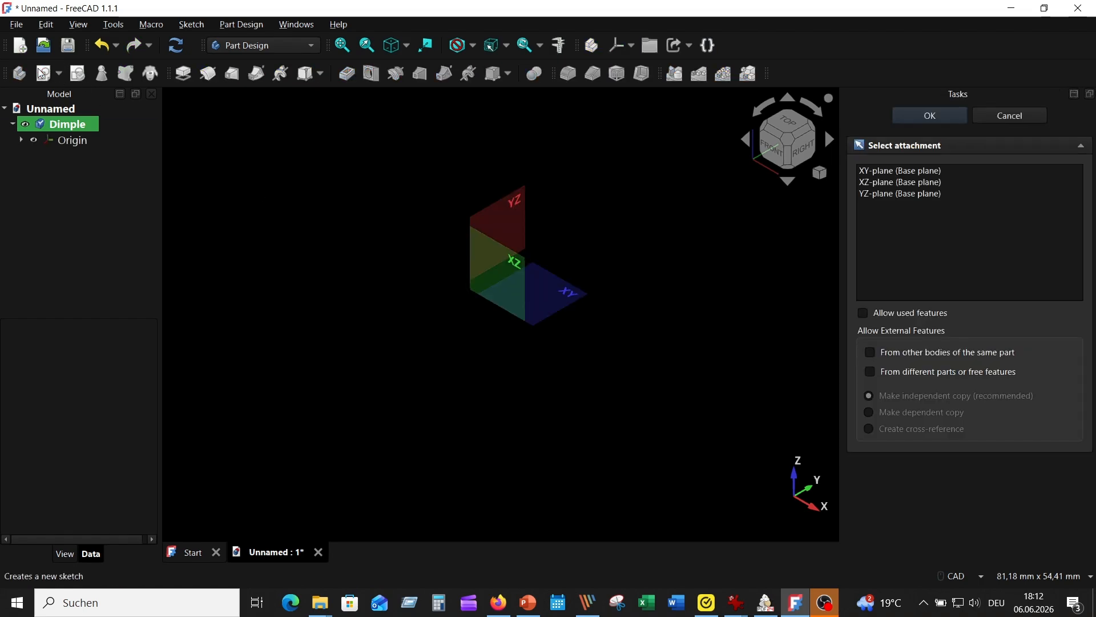
click(556, 298)
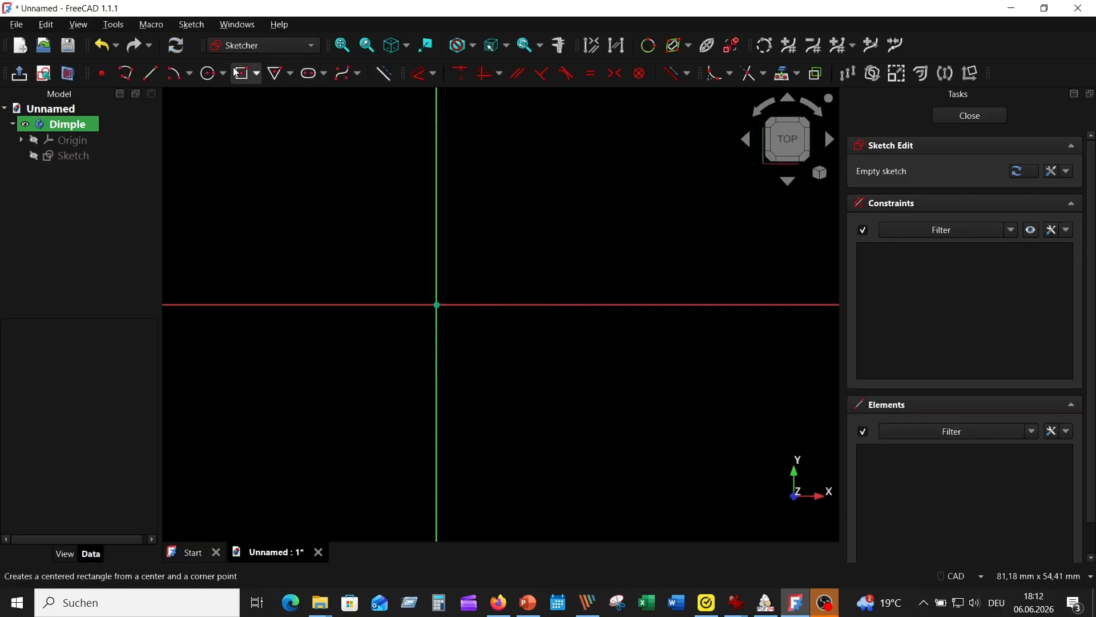
click(257, 73)
click(286, 113)
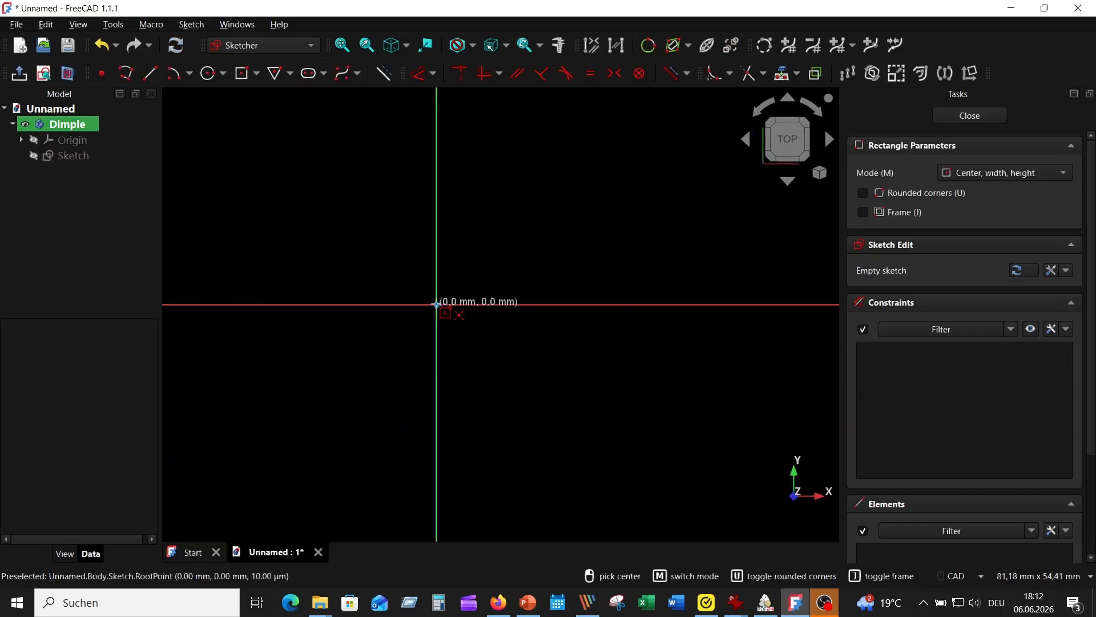
click(437, 305)
text(20)
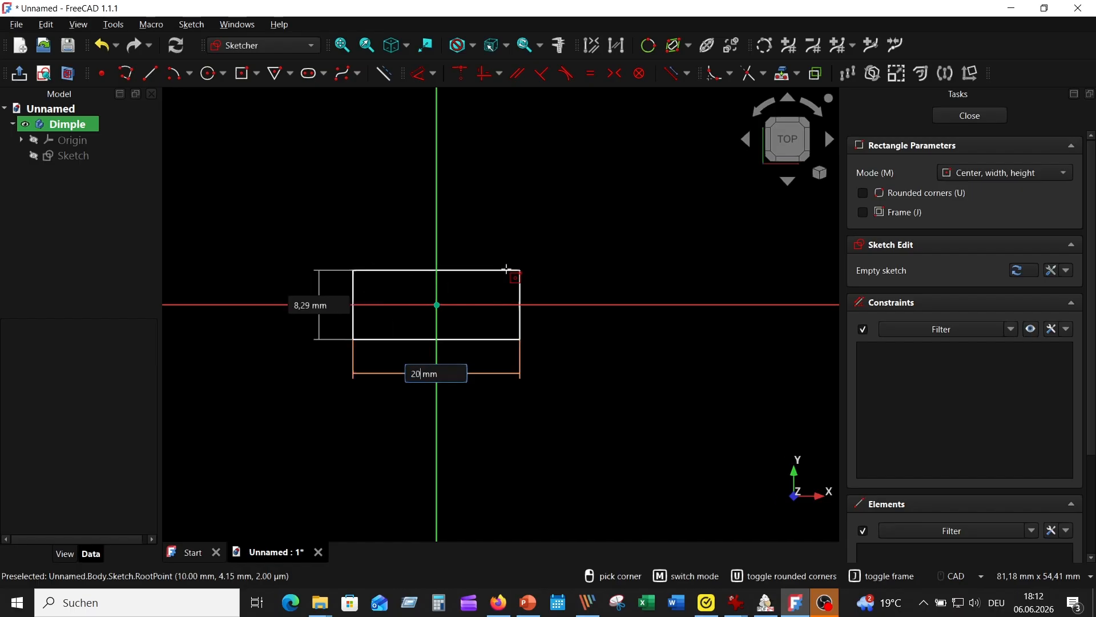
key(Tab)
text(8)
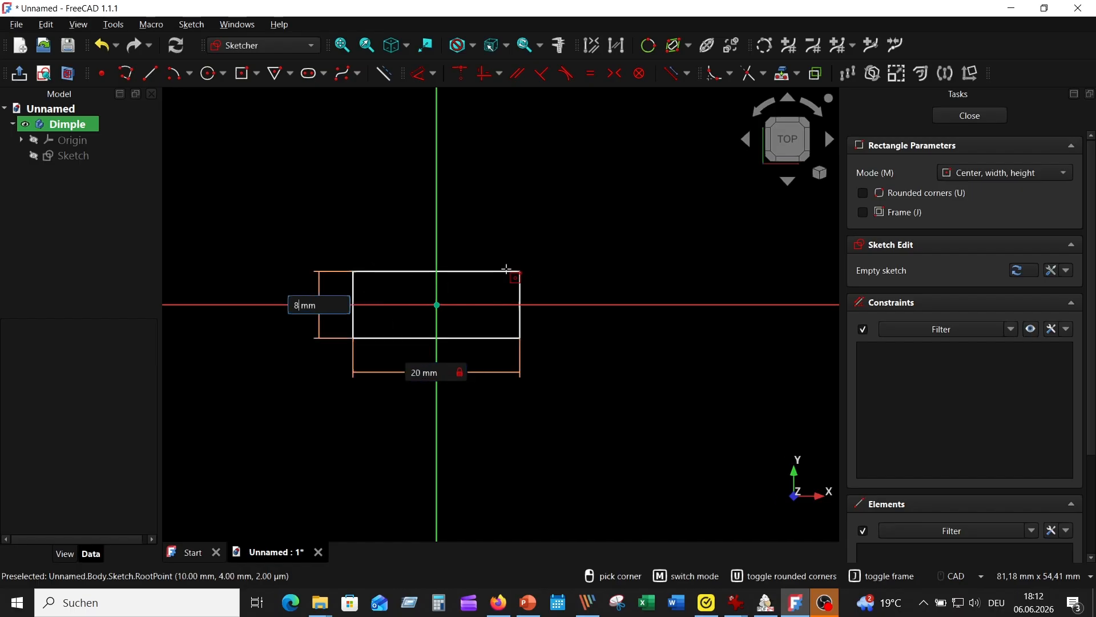
key(Return)
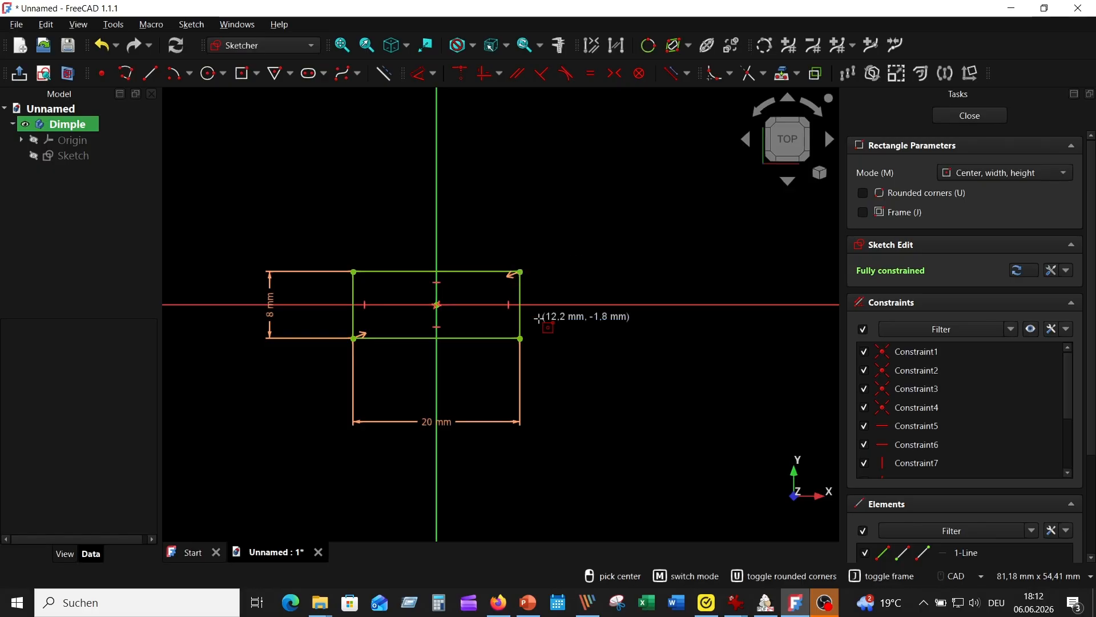
key(Escape)
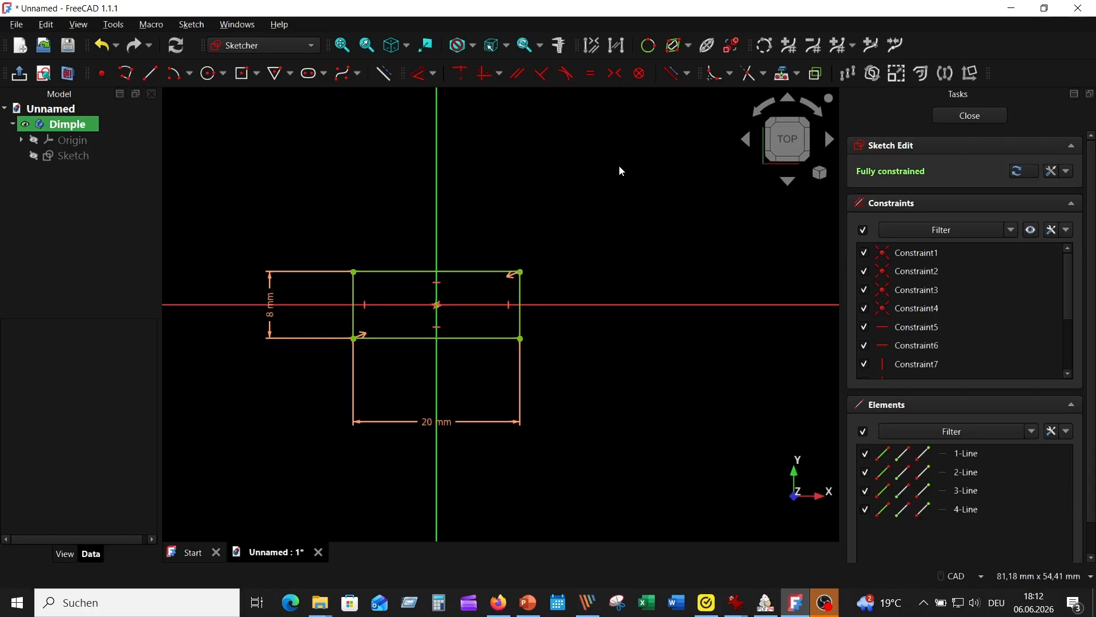
- Close the rectangle sketch and pad it to a length of 4 mm
click(943, 117)
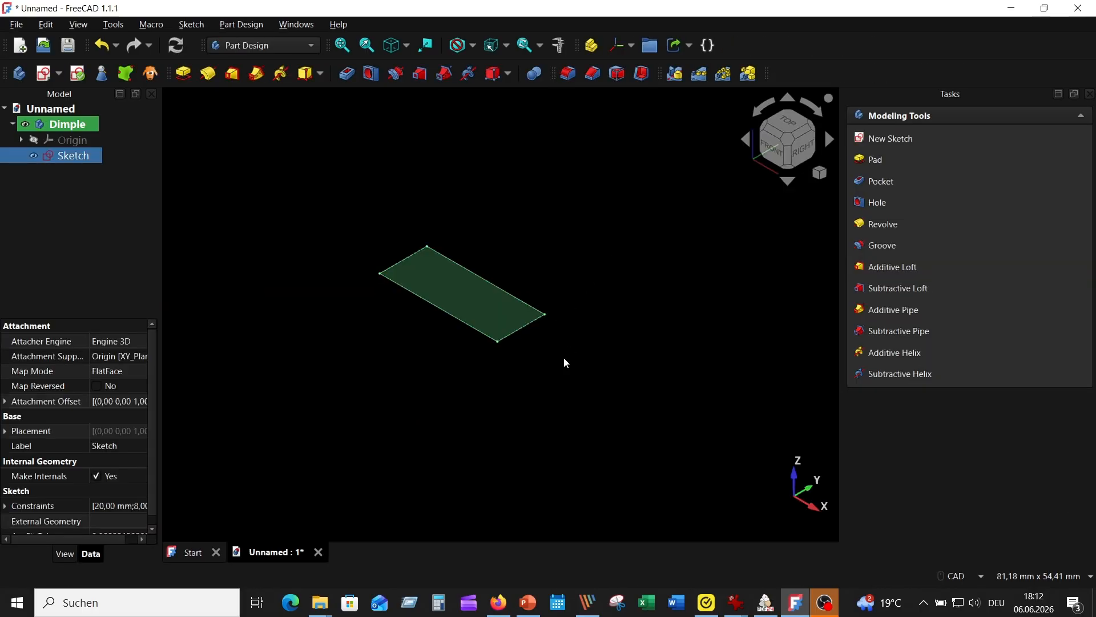
click(182, 73)
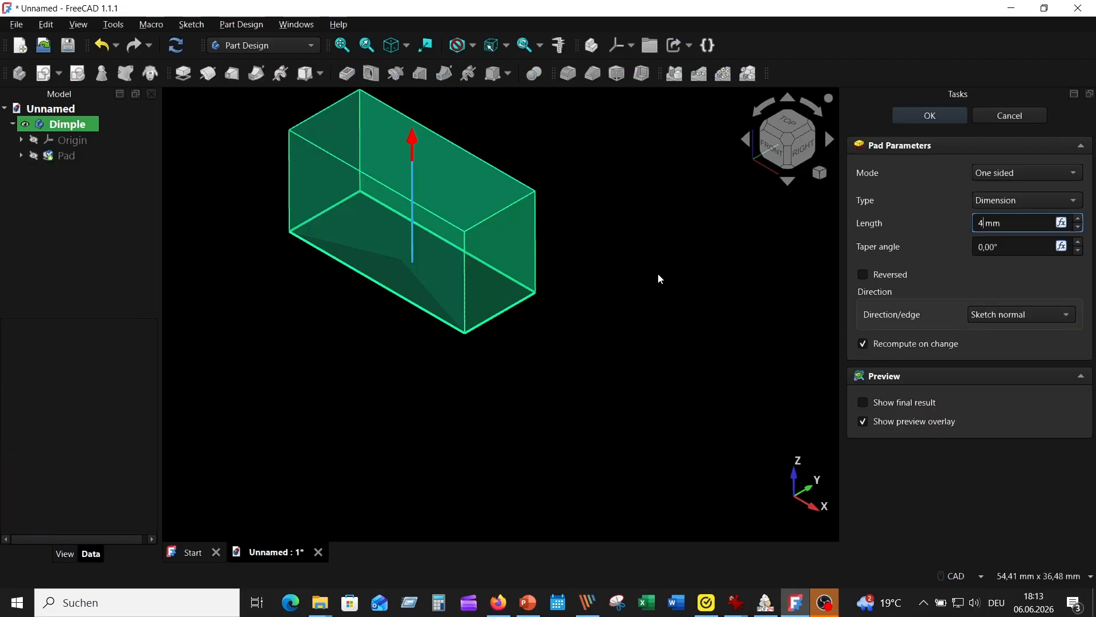
key(Return)
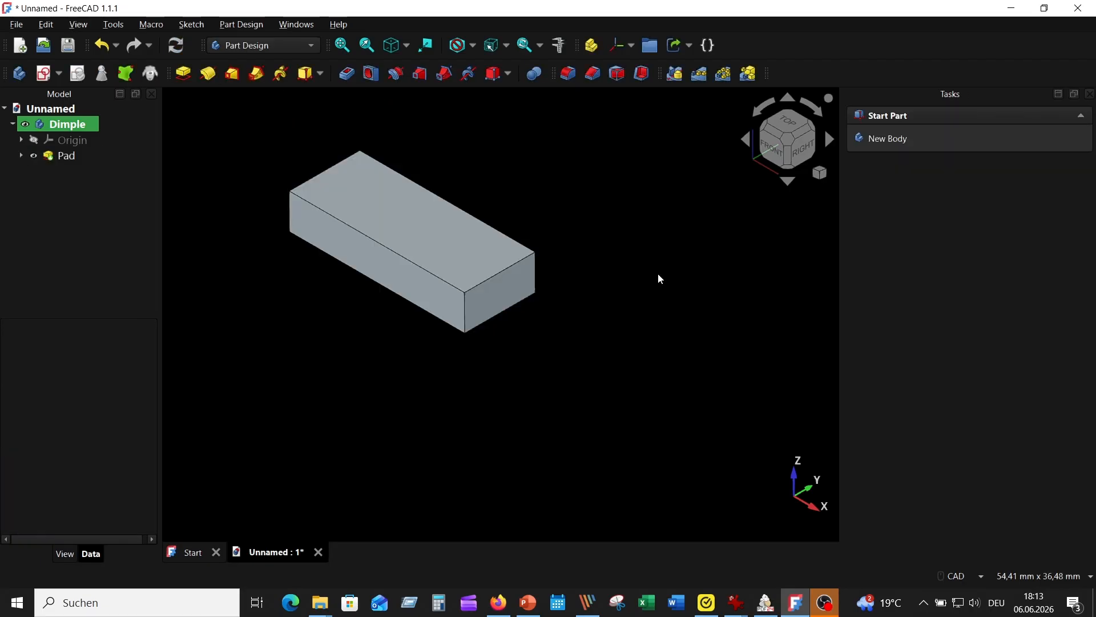
- Fillet the four vertical corner edges of the block with a 2 mm radius
click(465, 313)
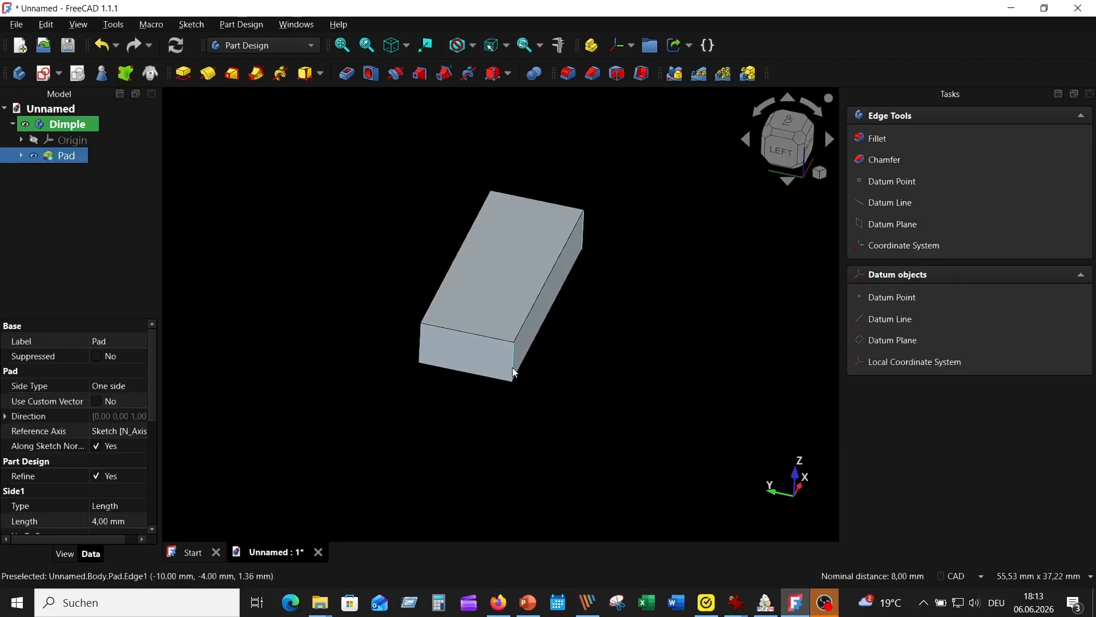
ctrl+click(511, 370)
ctrl+click(482, 368)
ctrl+click(513, 352)
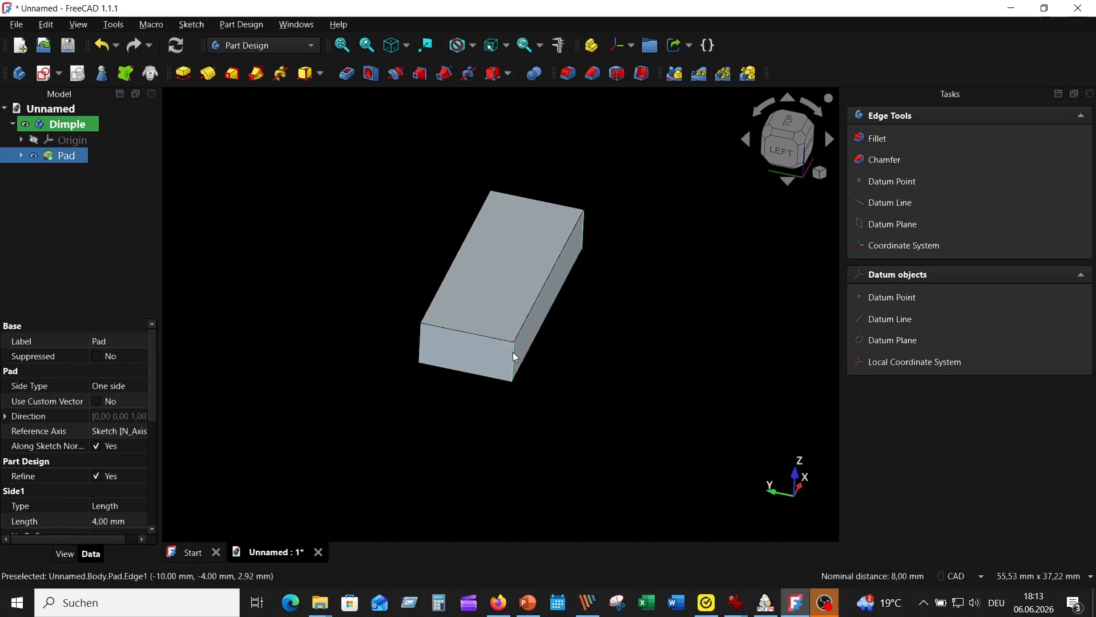
click(568, 73)
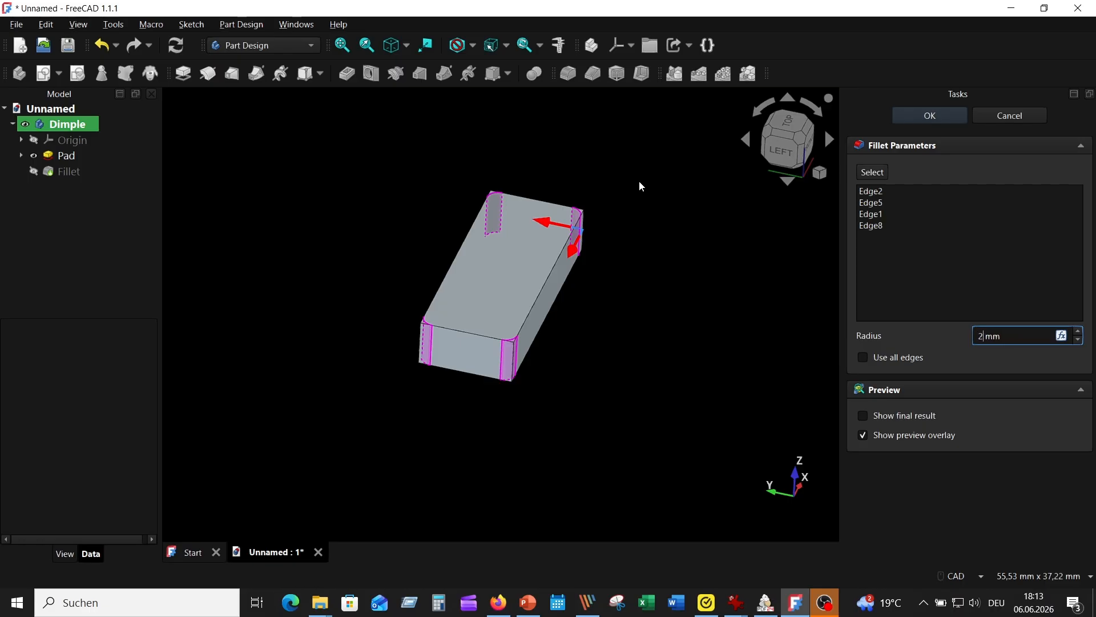
key(Return)
- Fillet all edges of the block's bottom face with a 3 mm radius
middle_drag(606, 341, 536, 316)
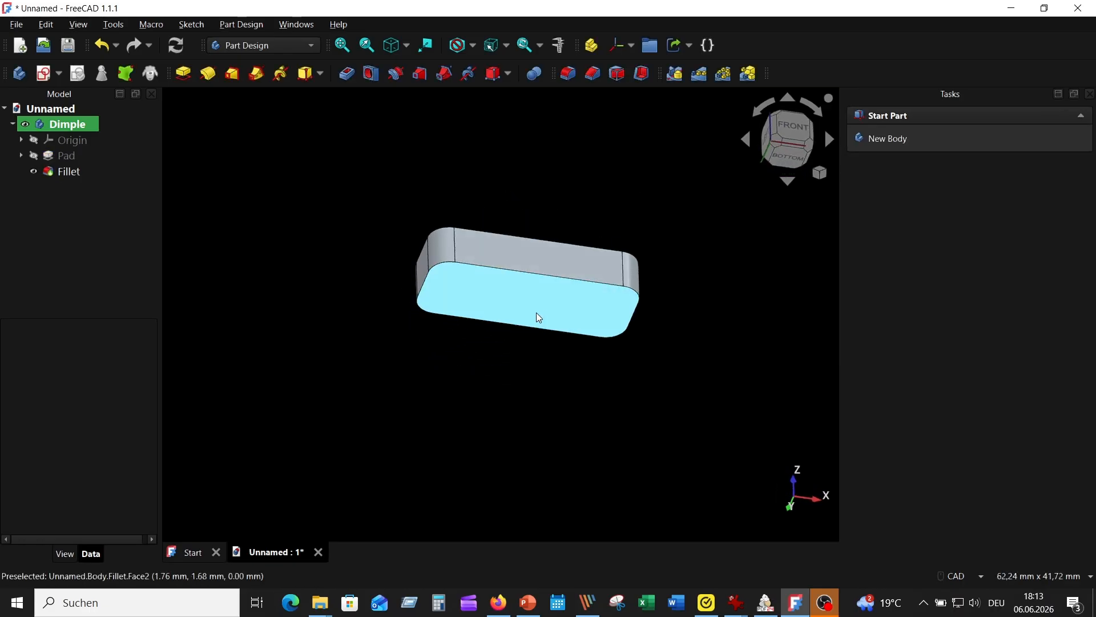
click(531, 325)
click(566, 74)
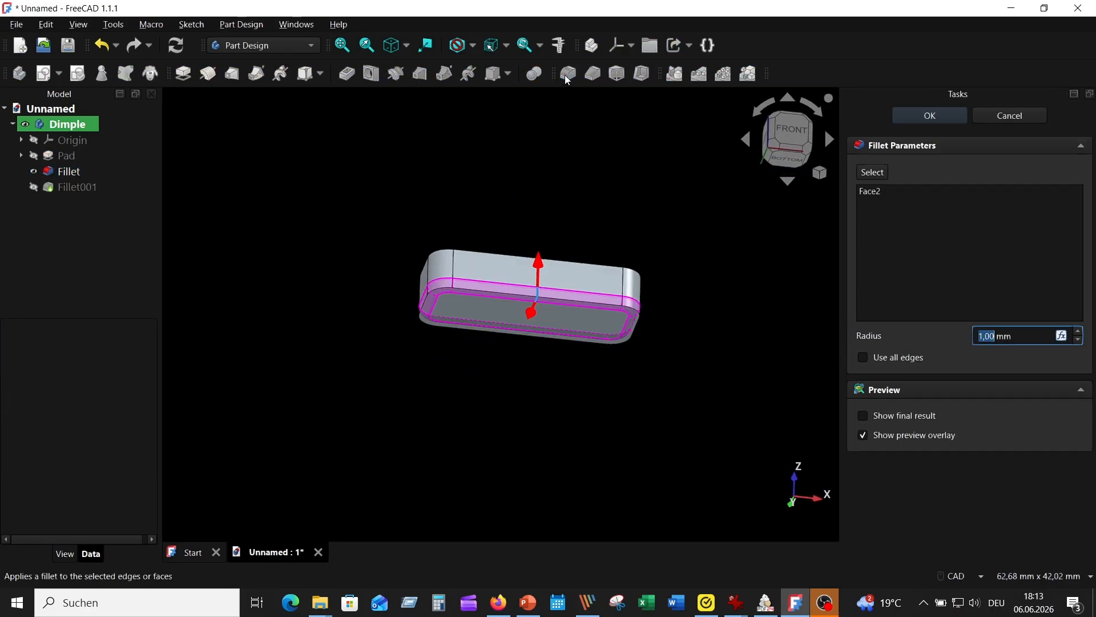
text(3)
key(Return)
- Try a length of 5 mm in the pad's parameters and cancel the edit
middle_drag(516, 177, 541, 200)
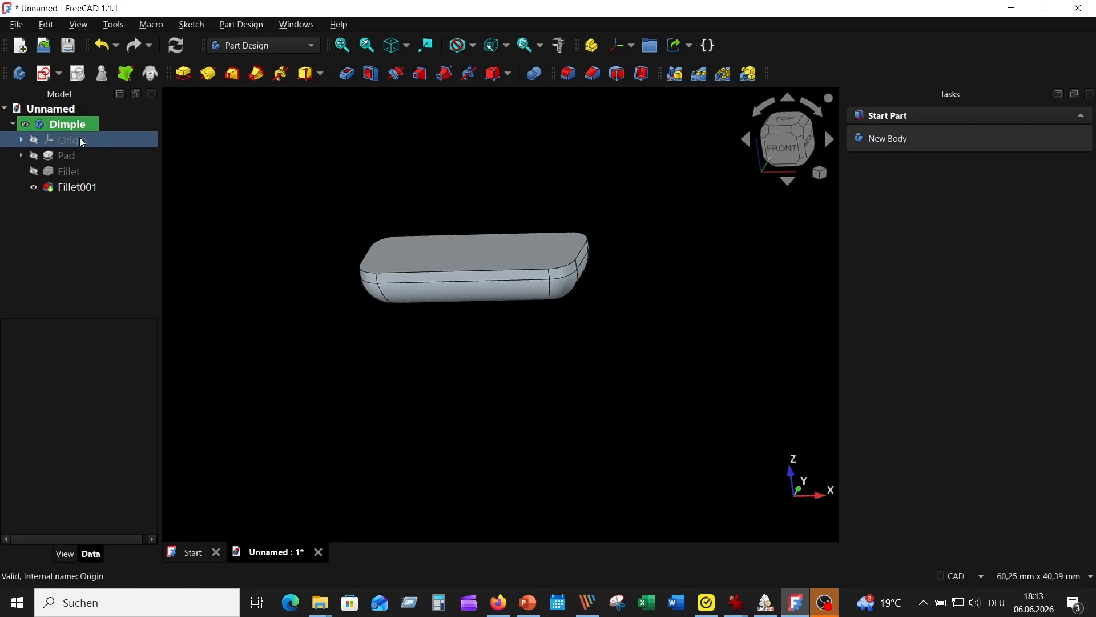
click(68, 155)
right_click(69, 154)
click(110, 8)
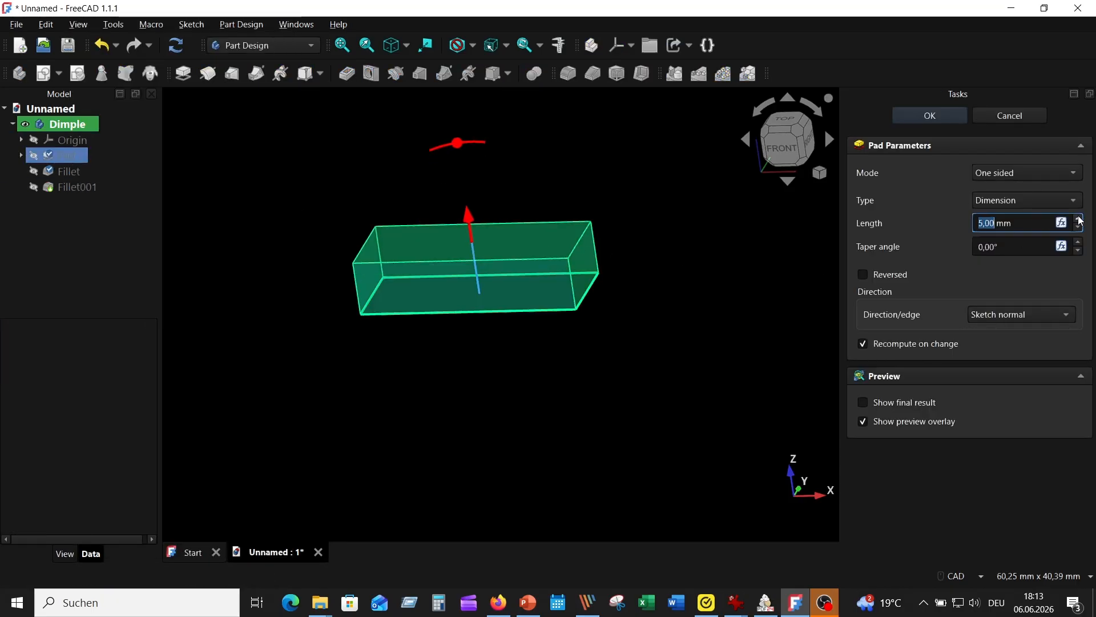
click(1008, 115)
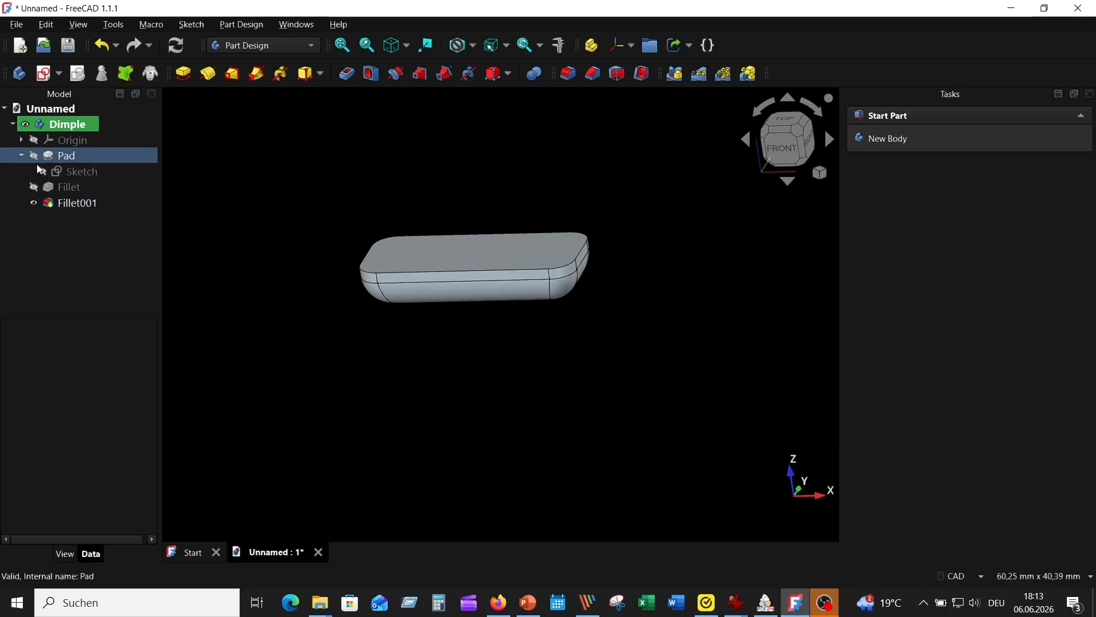
- Open the pad's sketch, try a rectangle width of 25 mm and undo the change
double_click(85, 171)
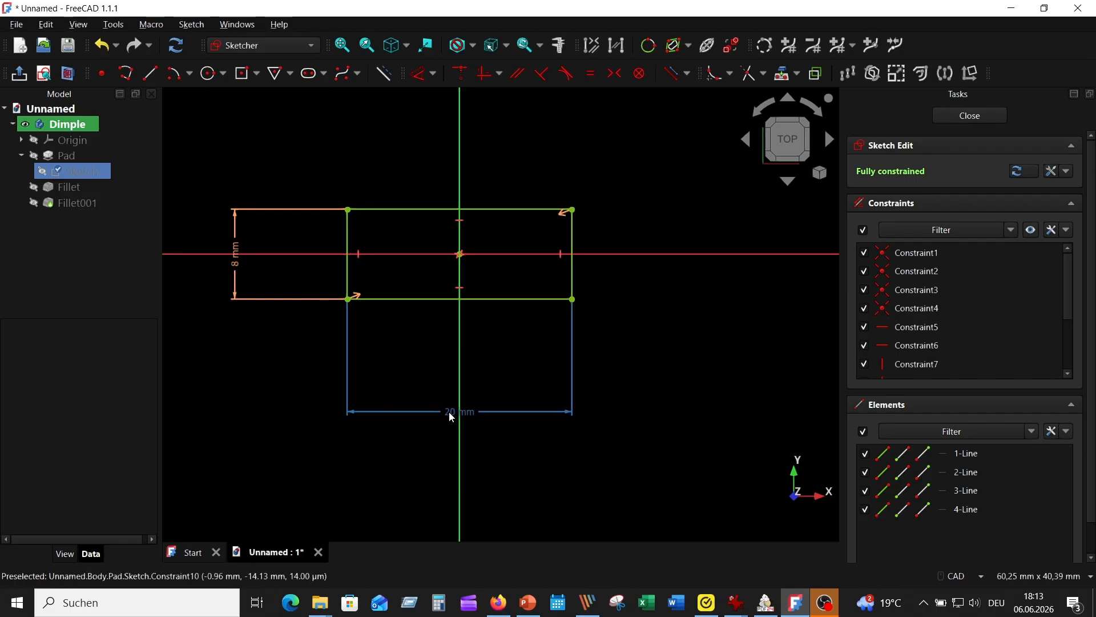
double_click(450, 415)
text(25)
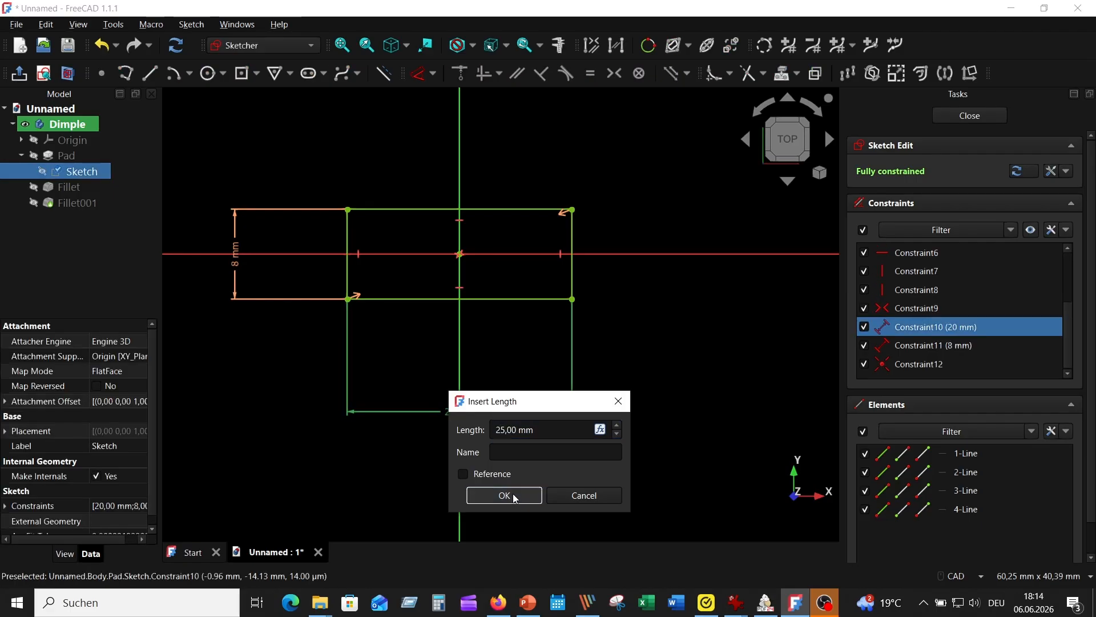
click(504, 495)
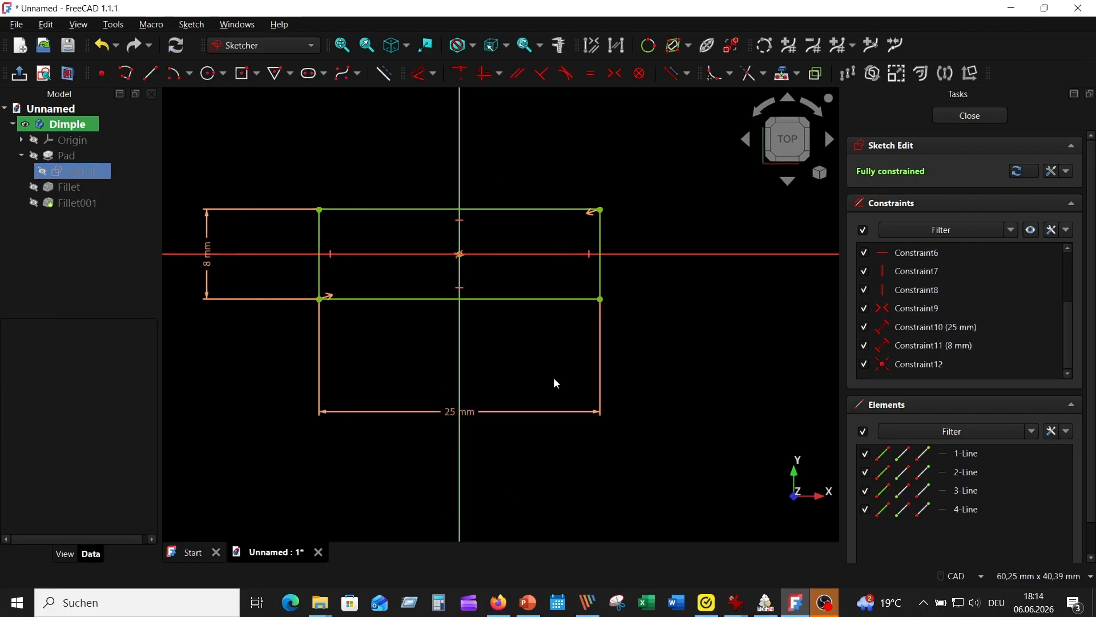
click(101, 40)
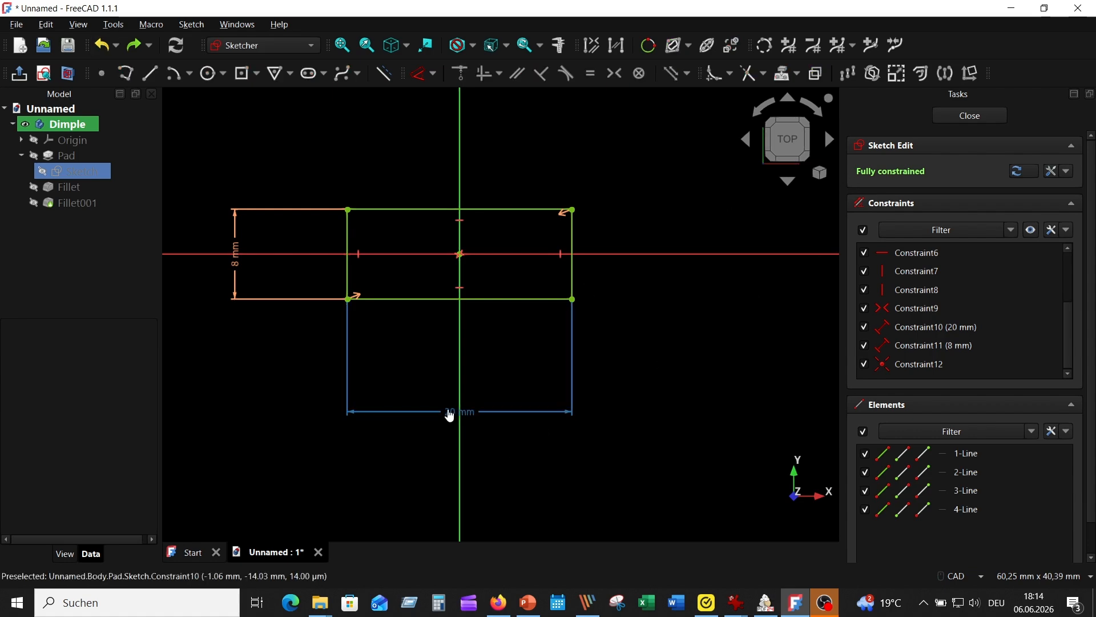
- Move the rectangle's width and height dimensions closer to its outline and close the sketch
drag(448, 415, 436, 328)
drag(239, 269, 317, 282)
click(988, 112)
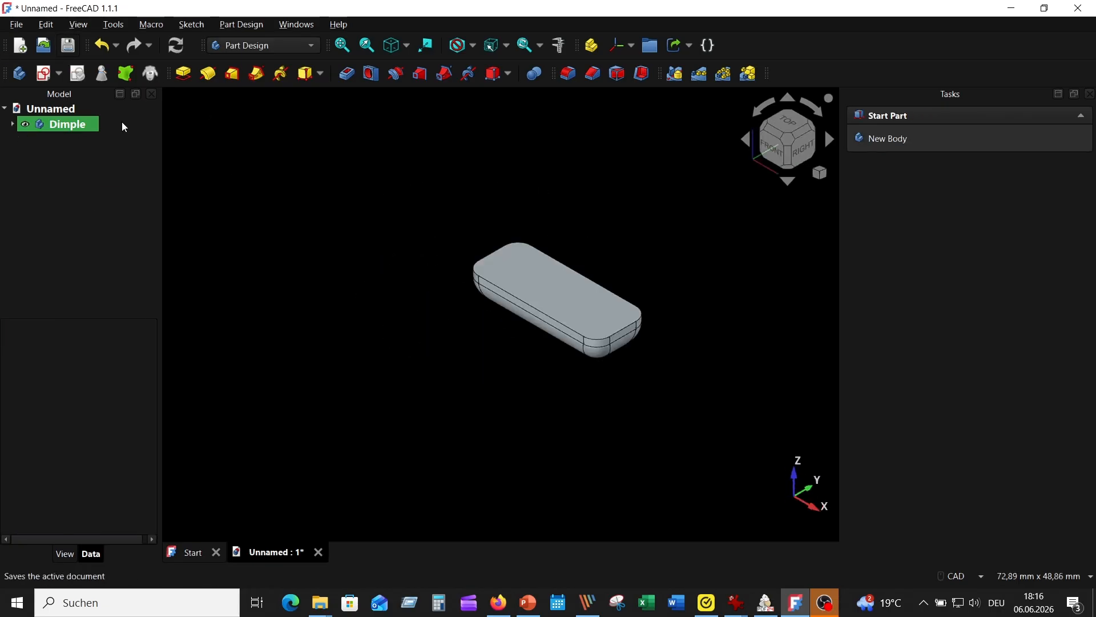
- Save the document as Dimple in the Forming Tools_Details folder inside ShhetMetal > Sheet Metal_Exercise_07
key(ctrl+s)
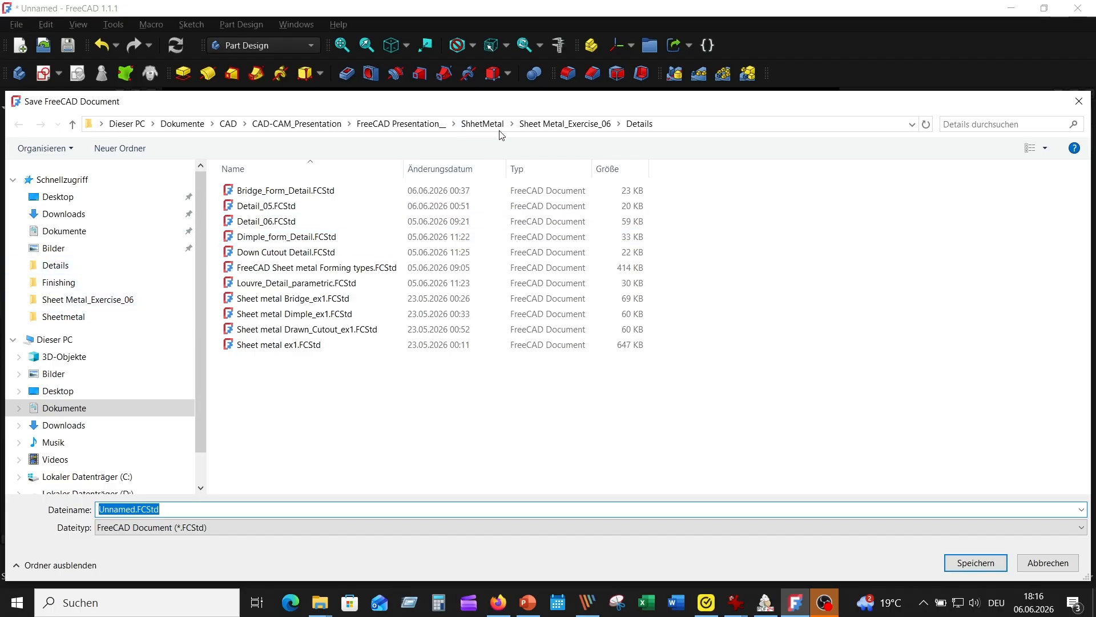
click(482, 124)
double_click(886, 205)
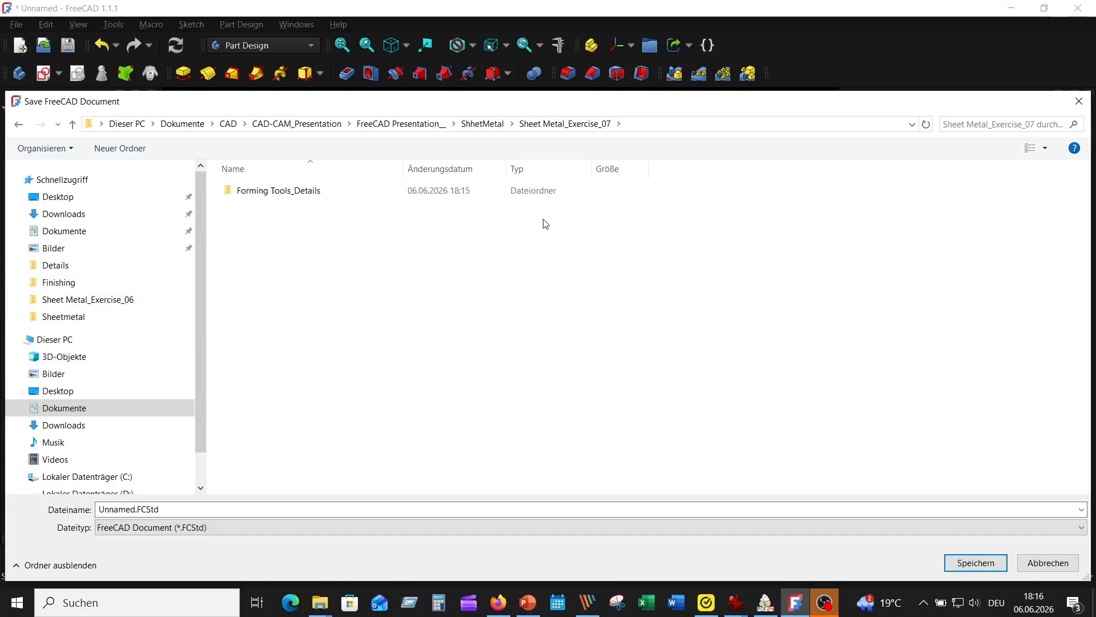
double_click(304, 200)
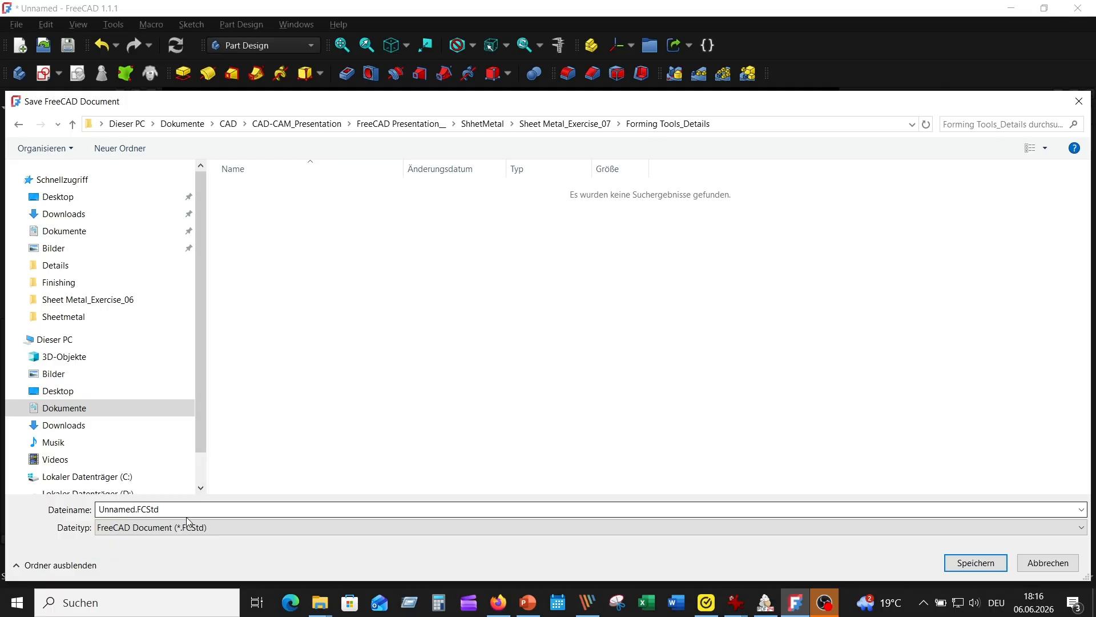
double_click(205, 509)
text(Dimple)
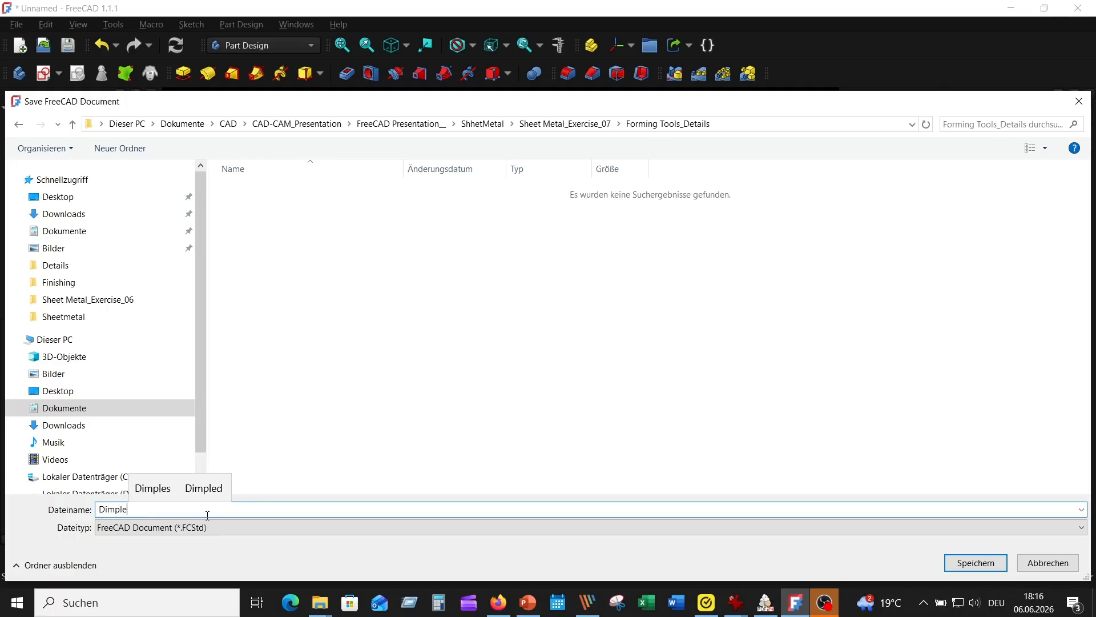
key(Return)
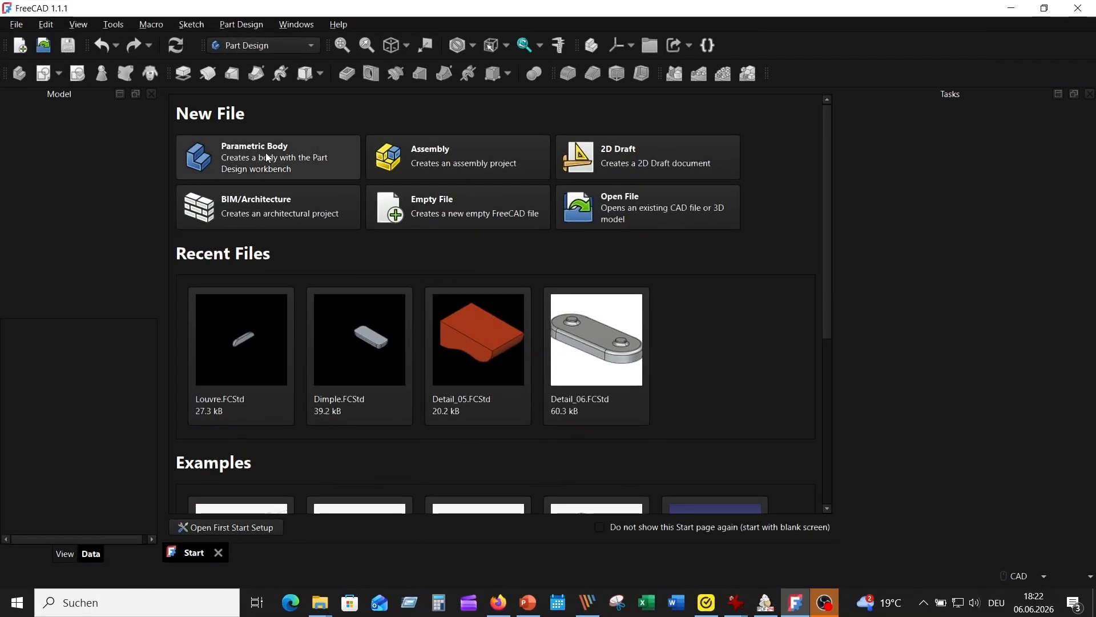
- Create a new parametric body document and start a sketch on the XZ plane
click(269, 155)
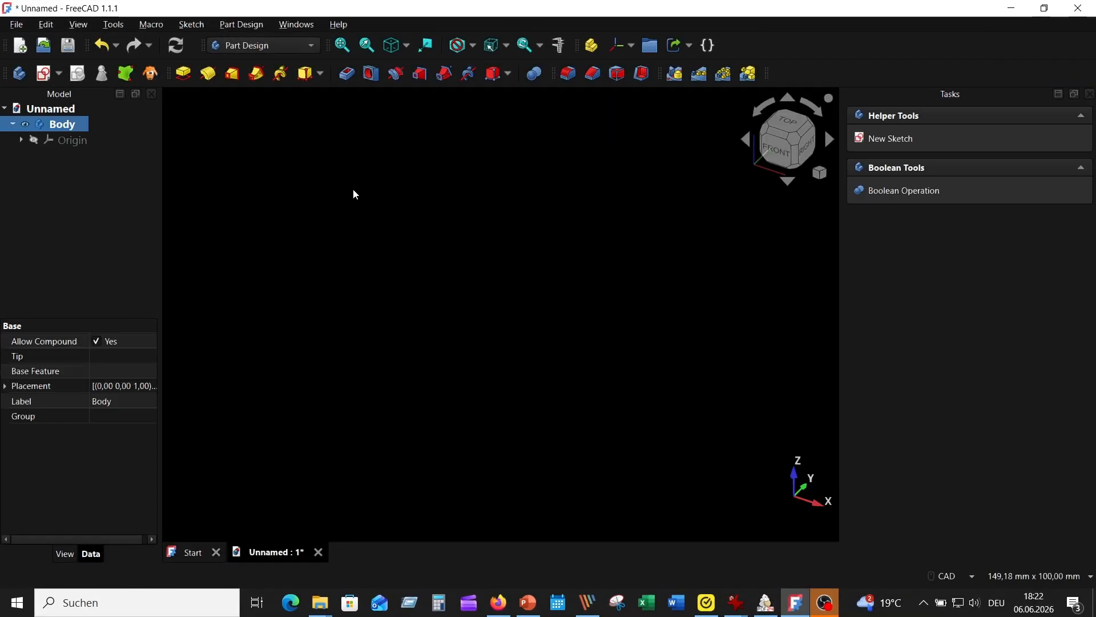
click(44, 73)
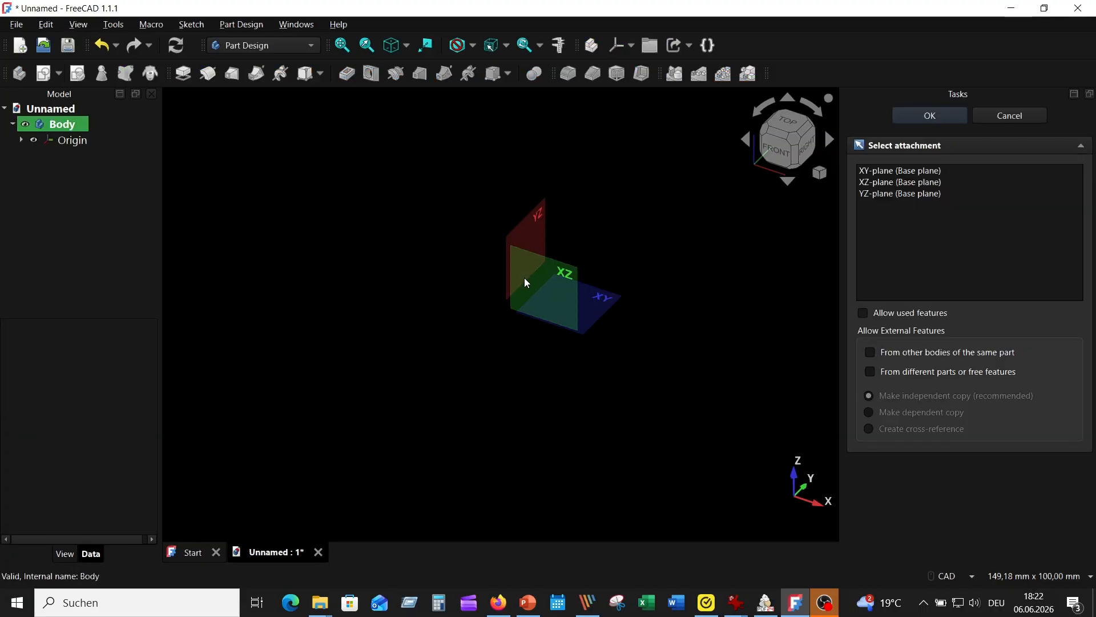
click(541, 271)
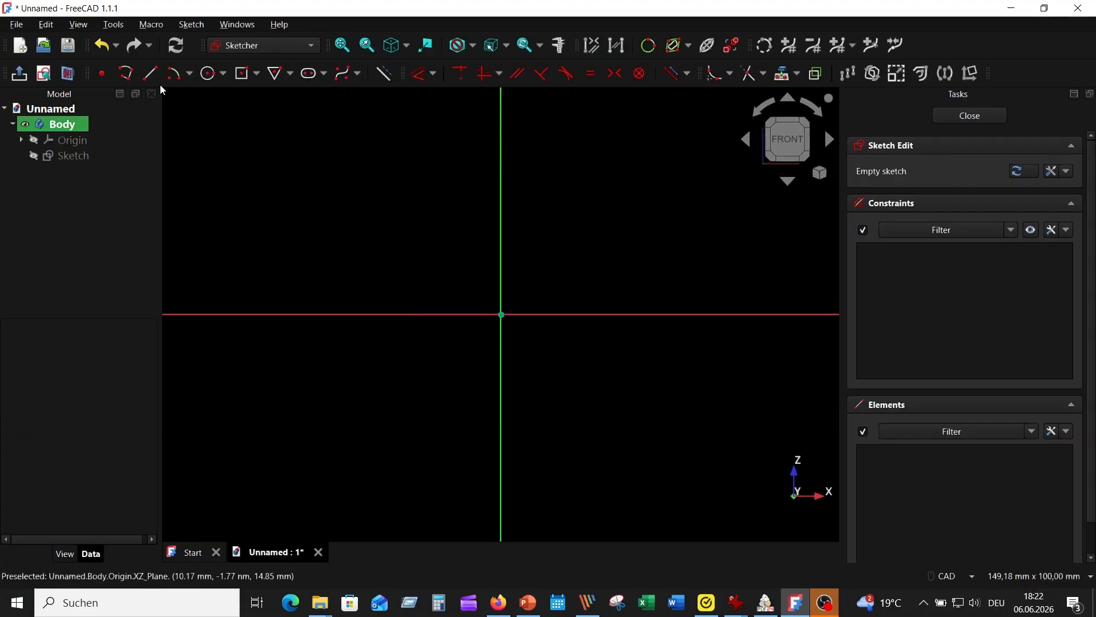
- Draw a closed trapezoid polyline with its short base on the horizontal axis across the origin and its upper side about 41 mm long
click(125, 73)
click(412, 284)
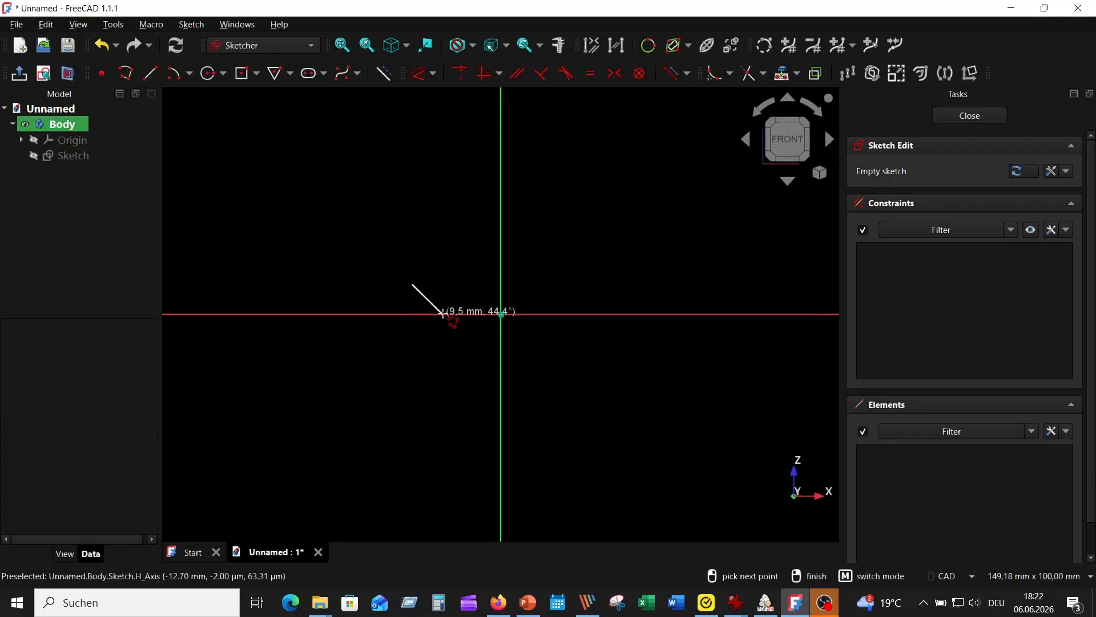
click(444, 314)
click(570, 314)
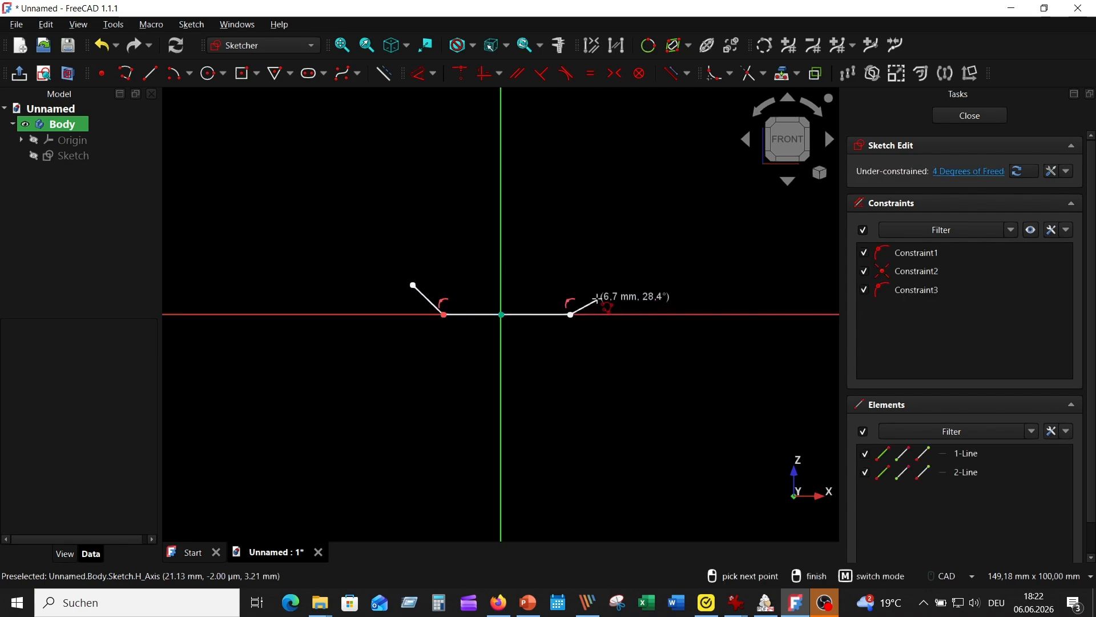
click(600, 282)
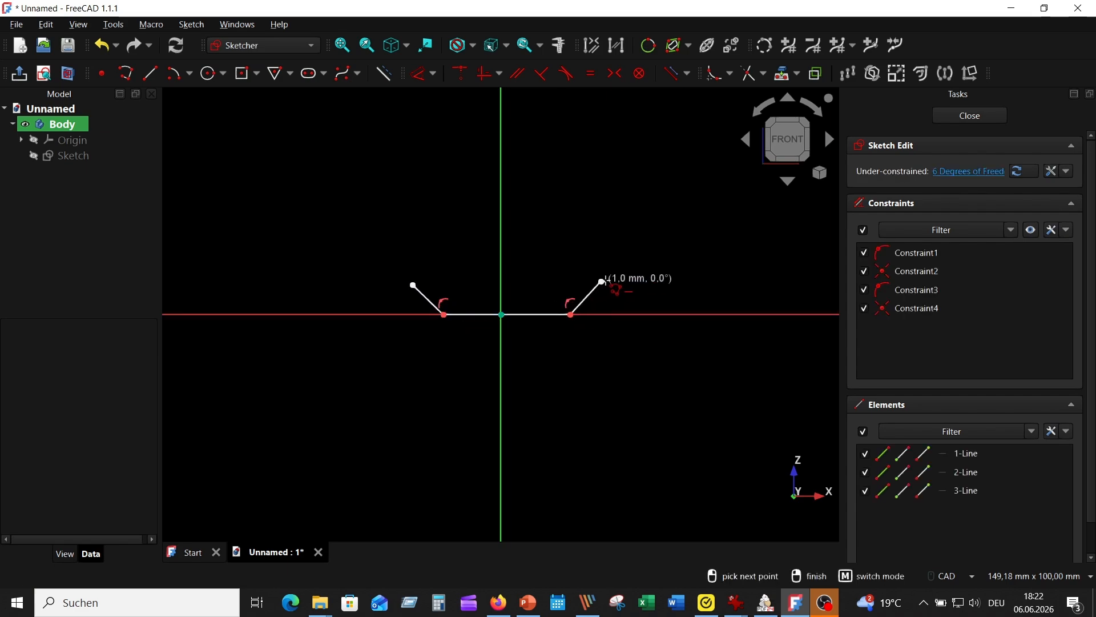
click(412, 284)
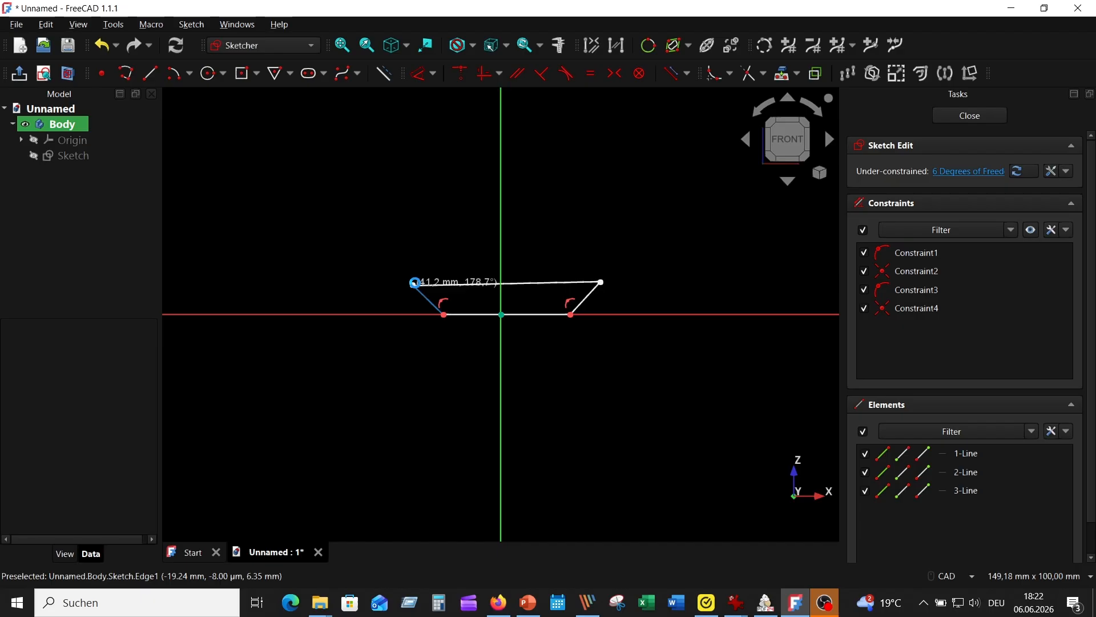
- Close the gap at the trapezoid's upper-left corner by making the two loose line endpoints coincident
right_click(345, 226)
scroll(338, 338, up, 6)
middle_drag(531, 279, 305, 296)
right_click(276, 135)
scroll(298, 134, up, 4)
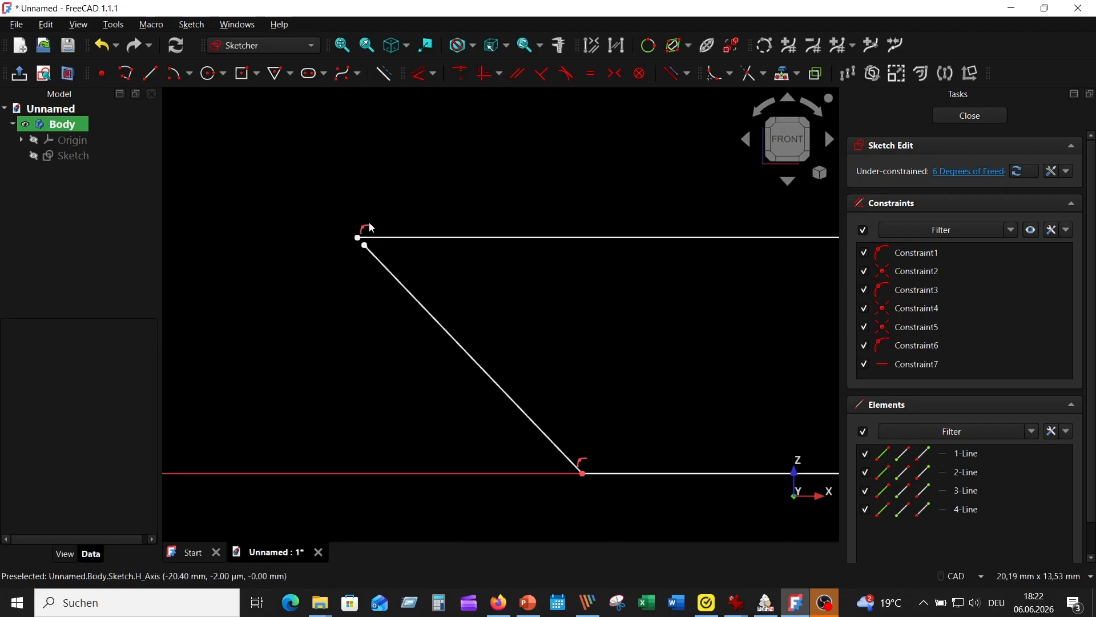
click(358, 238)
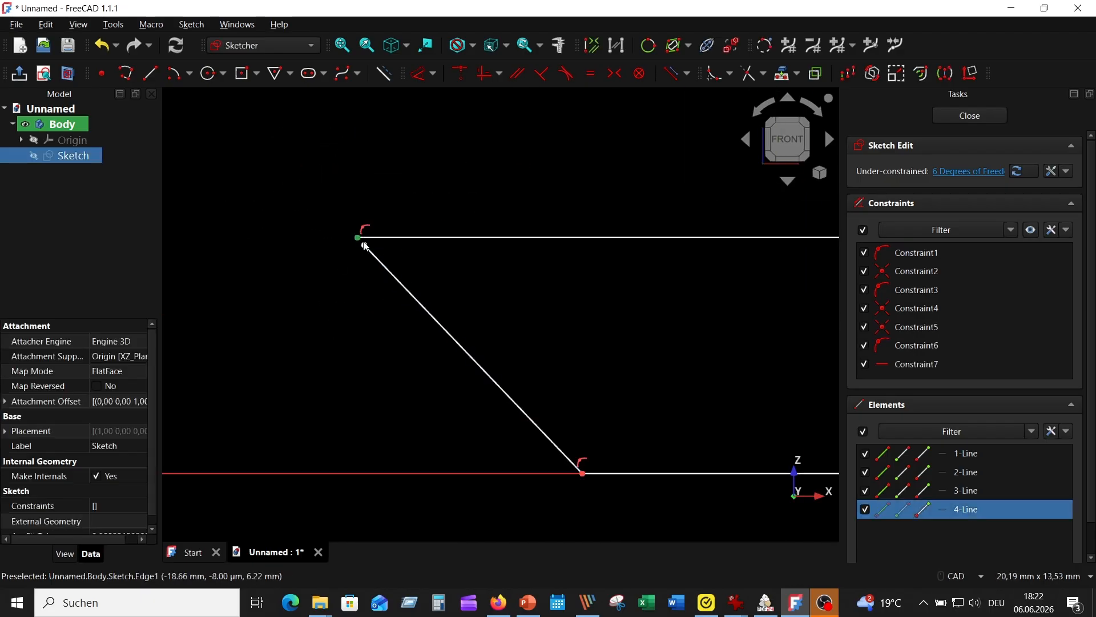
click(460, 74)
scroll(570, 304, down, 5)
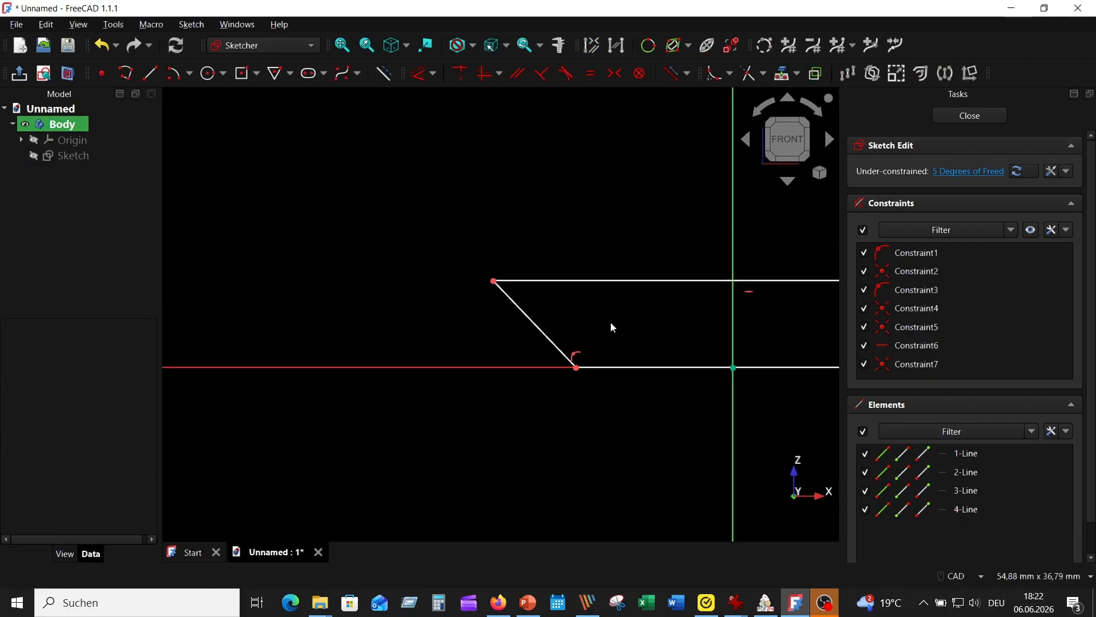
- Constrain the trapezoid's two slanted sides to equal length
middle_drag(611, 319, 345, 304)
click(688, 324)
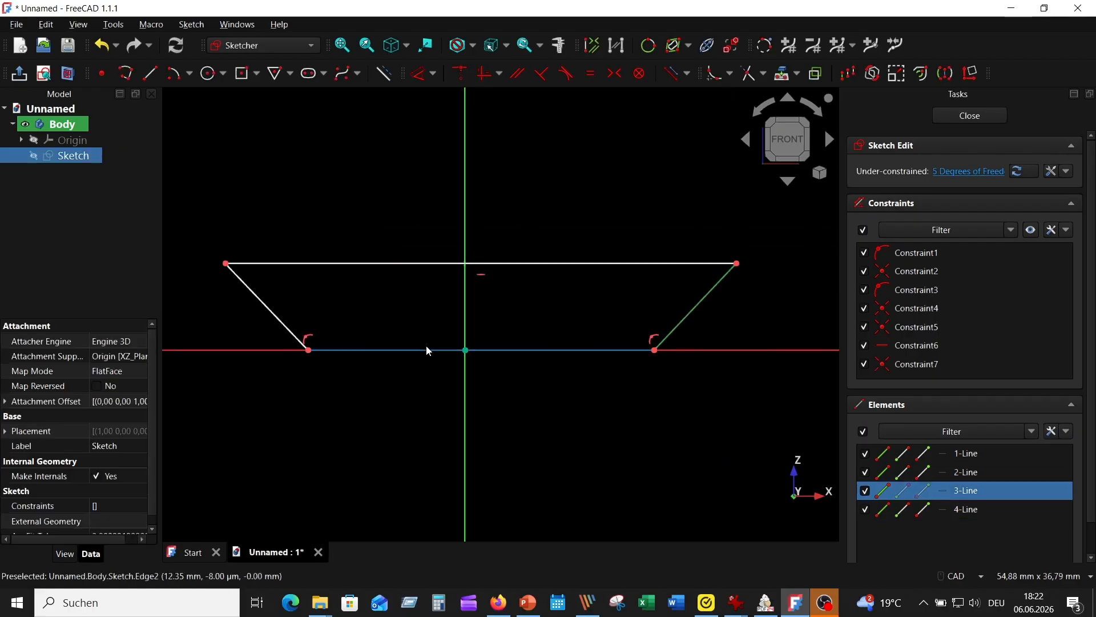
click(258, 299)
click(591, 73)
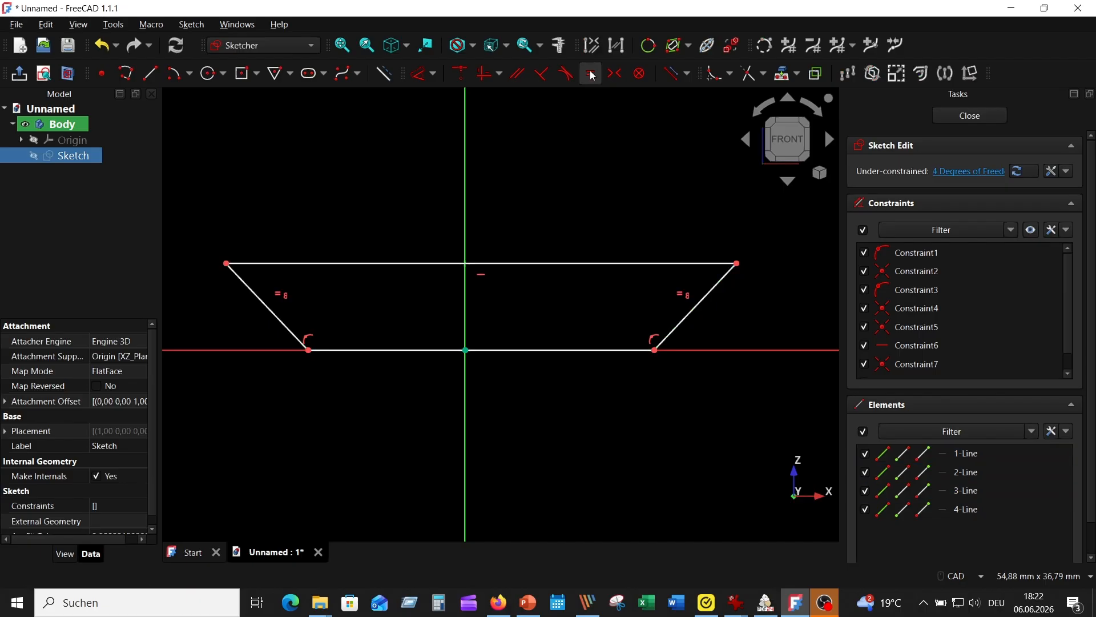
- Make the two endpoints of the trapezoid's upper side symmetric about the vertical axis
click(226, 264)
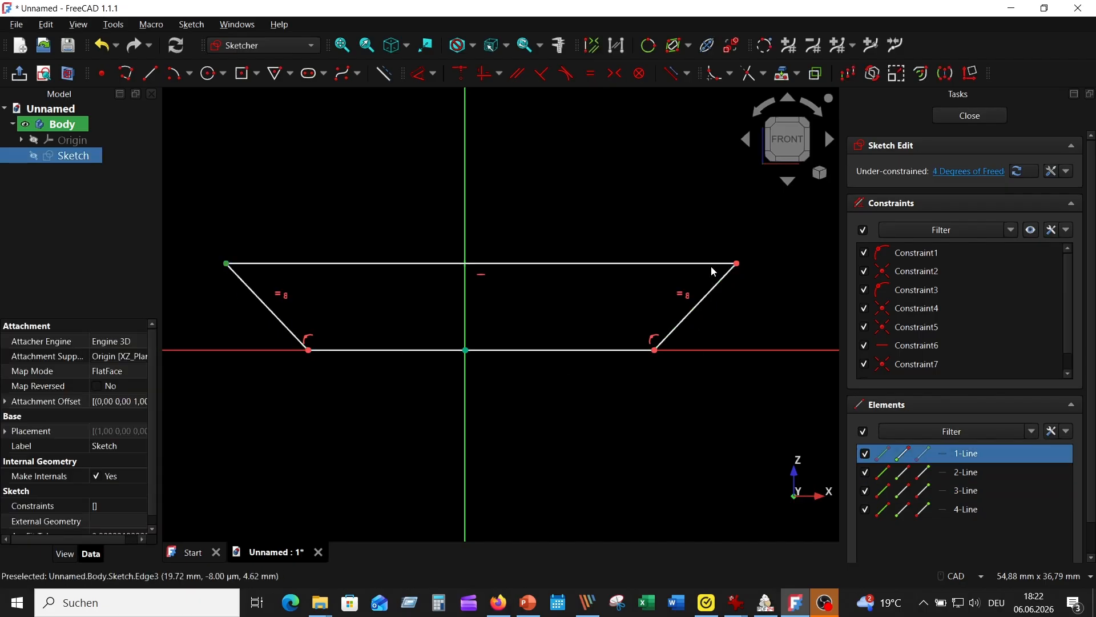
click(739, 265)
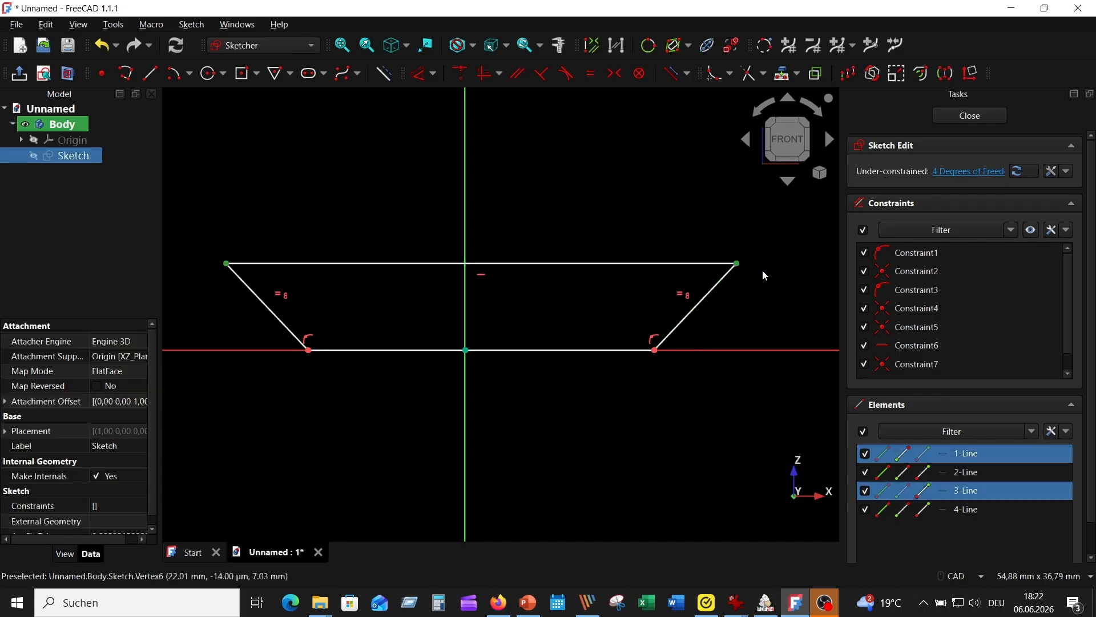
click(615, 75)
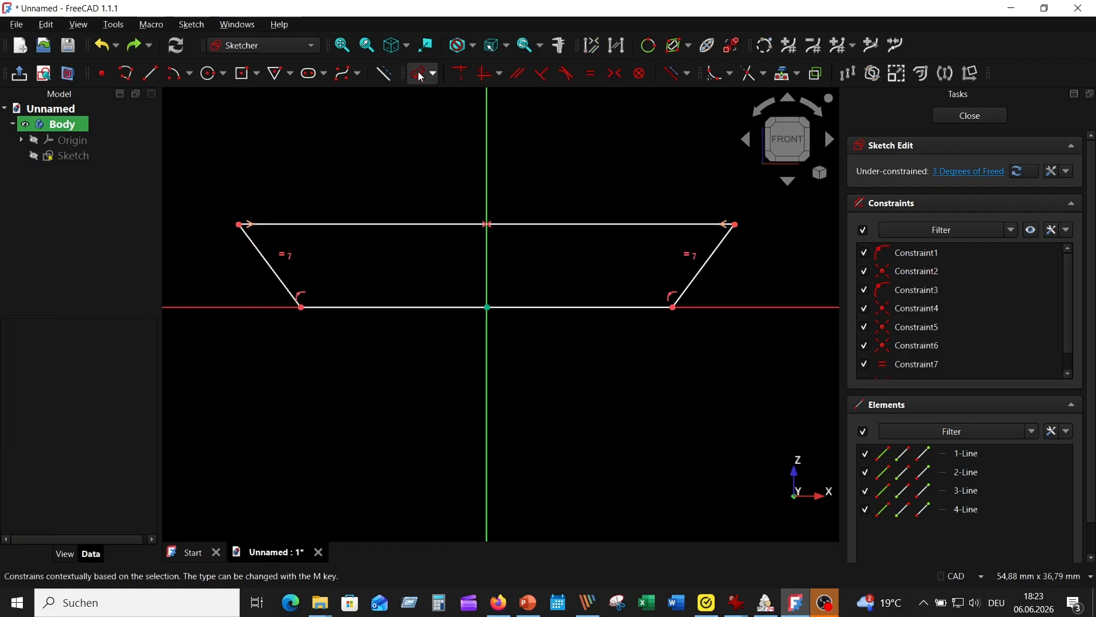
- Dimension the trapezoid's lower base at 20 mm, with the dimension placed below the outline
click(420, 75)
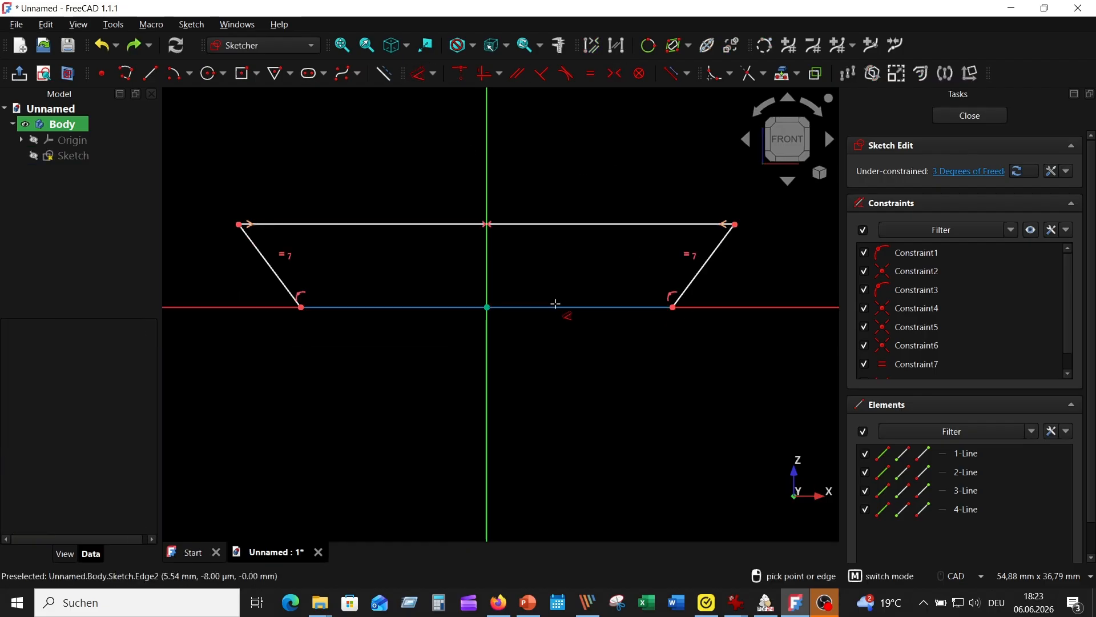
click(556, 306)
click(539, 361)
text(20)
key(Return)
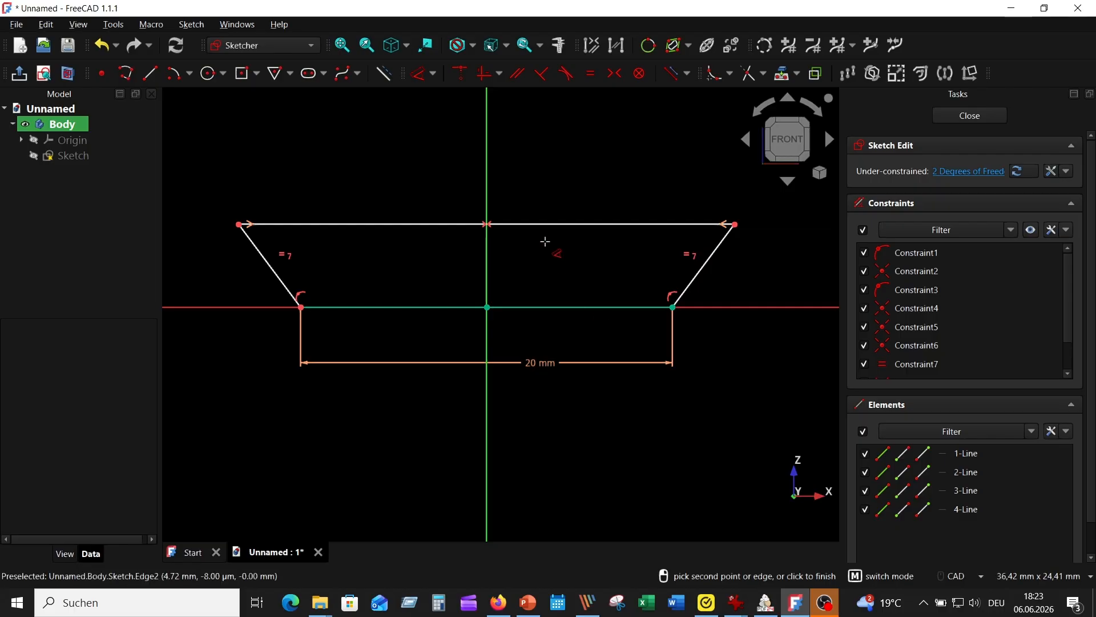
- Dimension the trapezoid's upper side at 26 mm, with the dimension placed above it
click(534, 224)
click(535, 191)
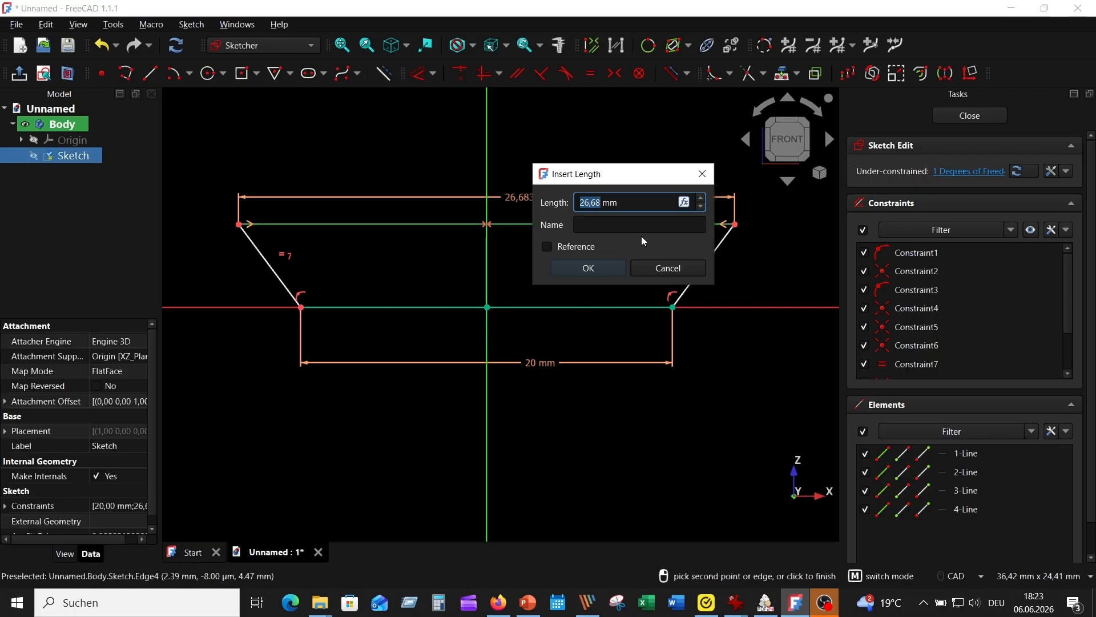
text(26)
key(Return)
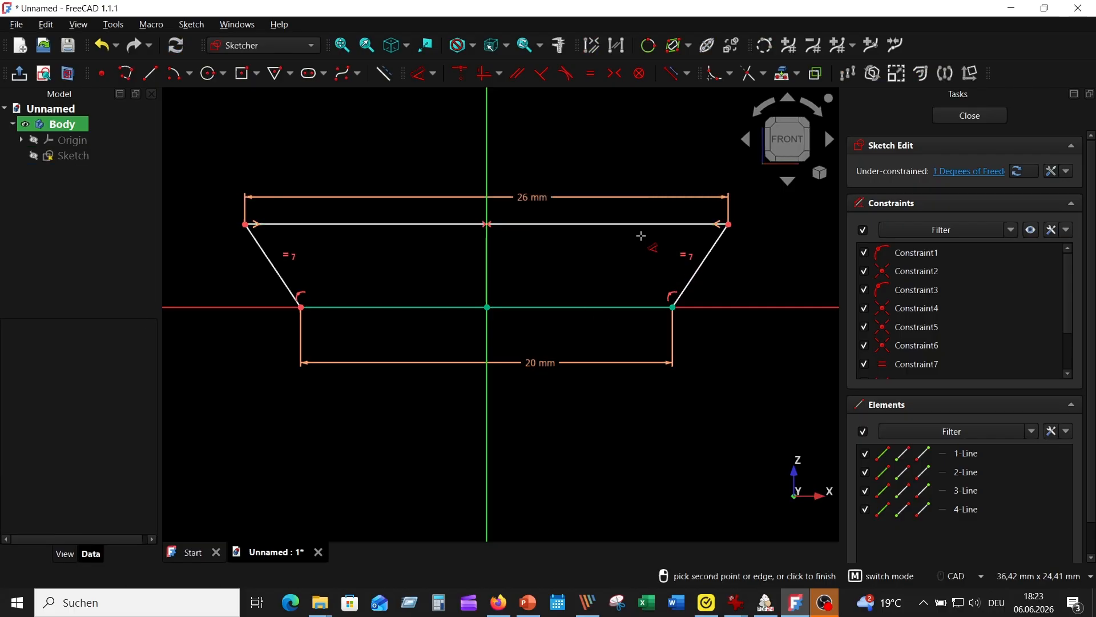
key(Escape)
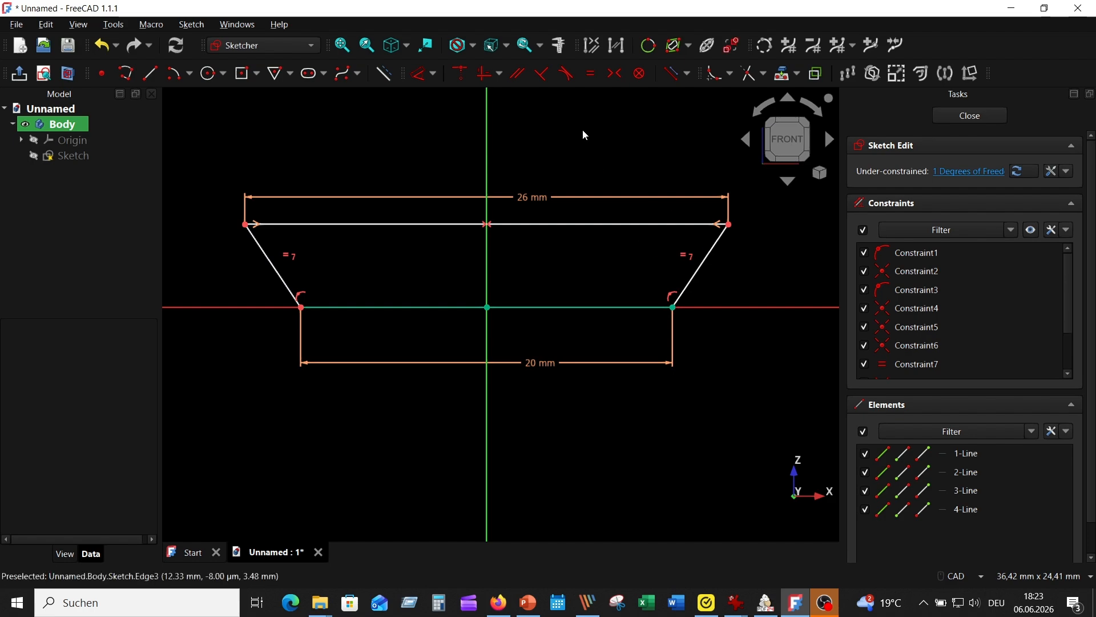
- Set the upper side's length dimension to 30 mm
double_click(525, 196)
text(30)
key(Return)
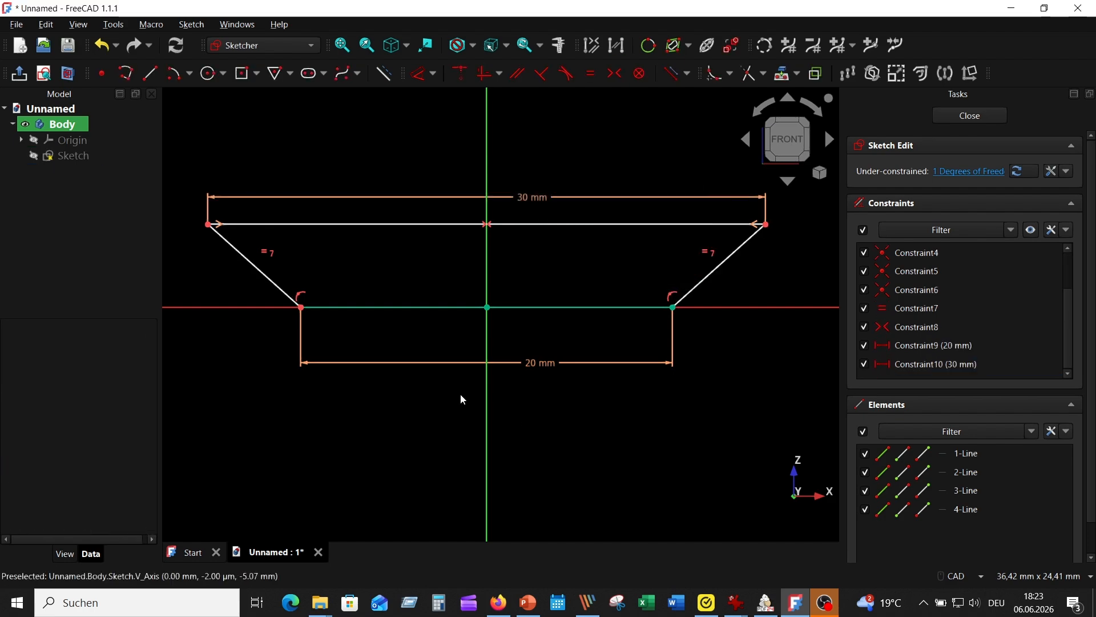
- Dimension the trapezoid's height at 5 mm between its upper side and the horizontal axis, and close the sketch
click(424, 77)
click(252, 224)
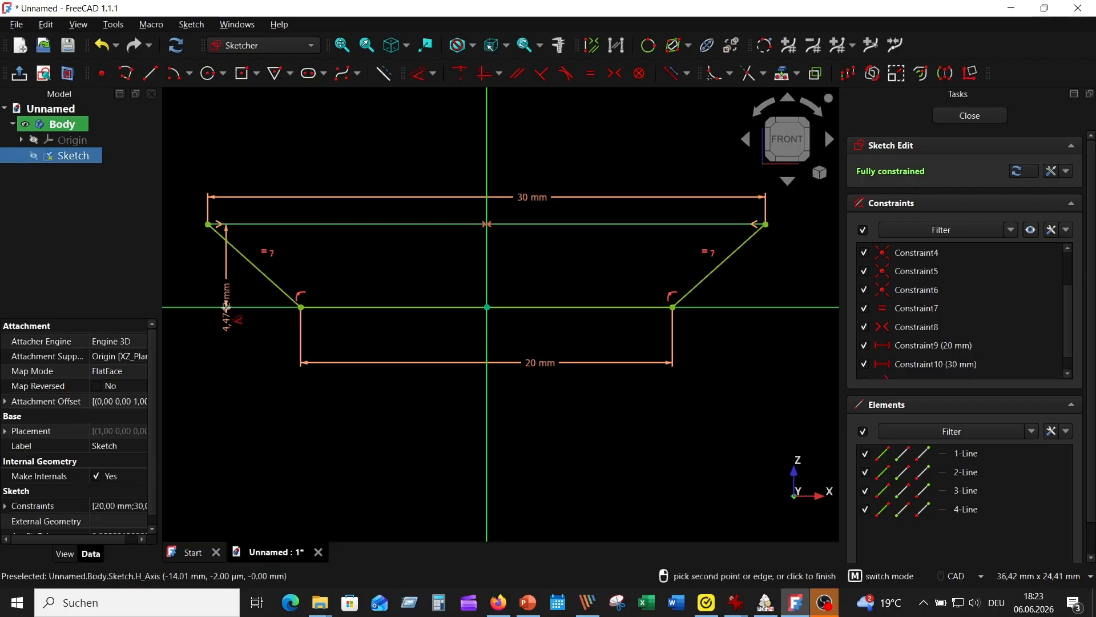
click(185, 302)
text(5)
key(Return)
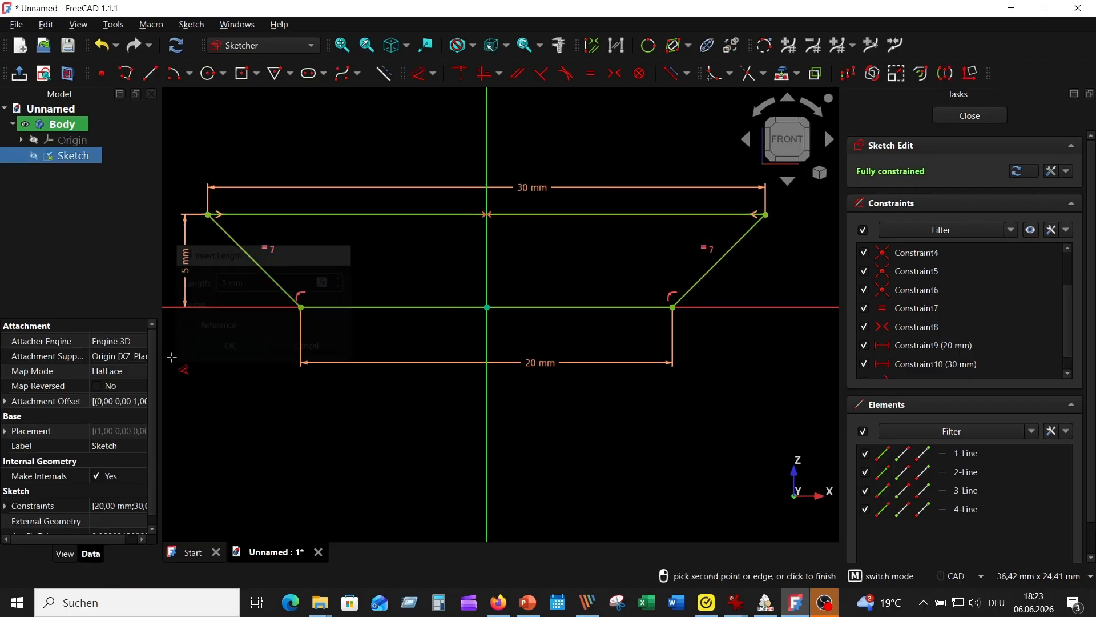
click(954, 117)
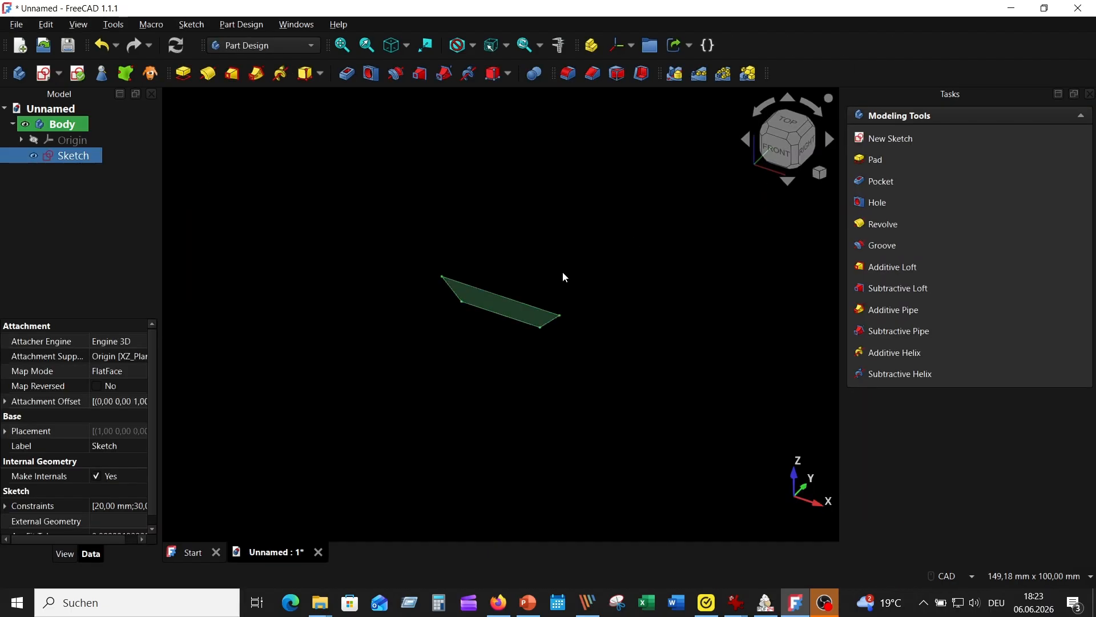
- Pad the trapezoid sketch in symmetric mode with a length of 6 mm
click(184, 73)
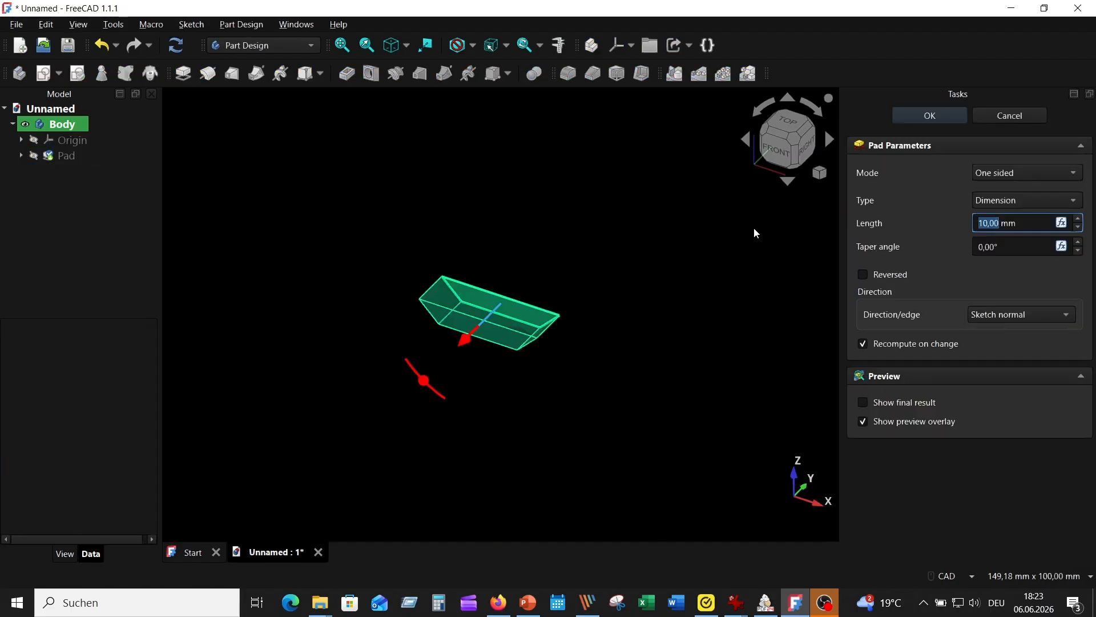
click(1003, 174)
click(1008, 208)
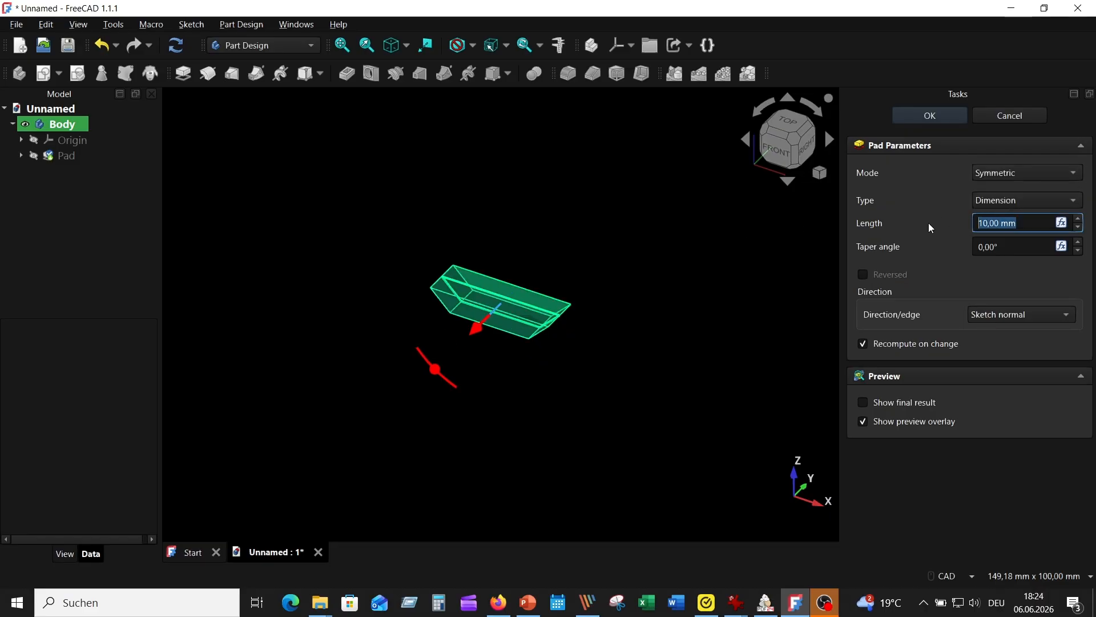
key(Return)
- Fillet the two short edges where the slanted faces meet the pad's narrow bottom face, raising the radius four increments above the default
scroll(539, 297, up, 4)
middle_drag(544, 292, 577, 270)
click(578, 270)
ctrl+click(425, 254)
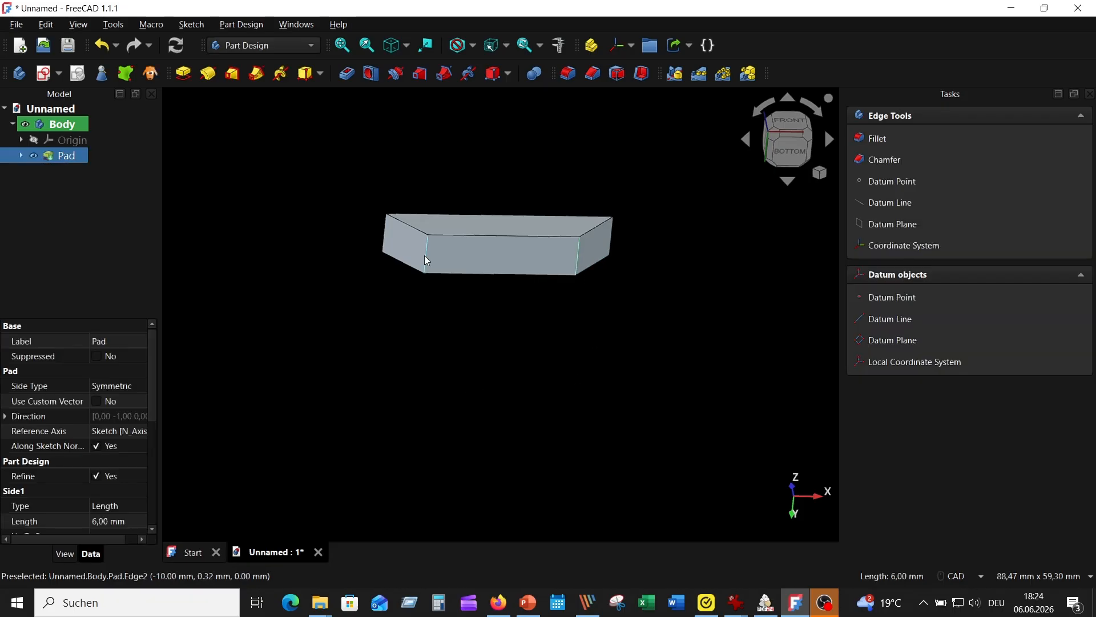
click(568, 73)
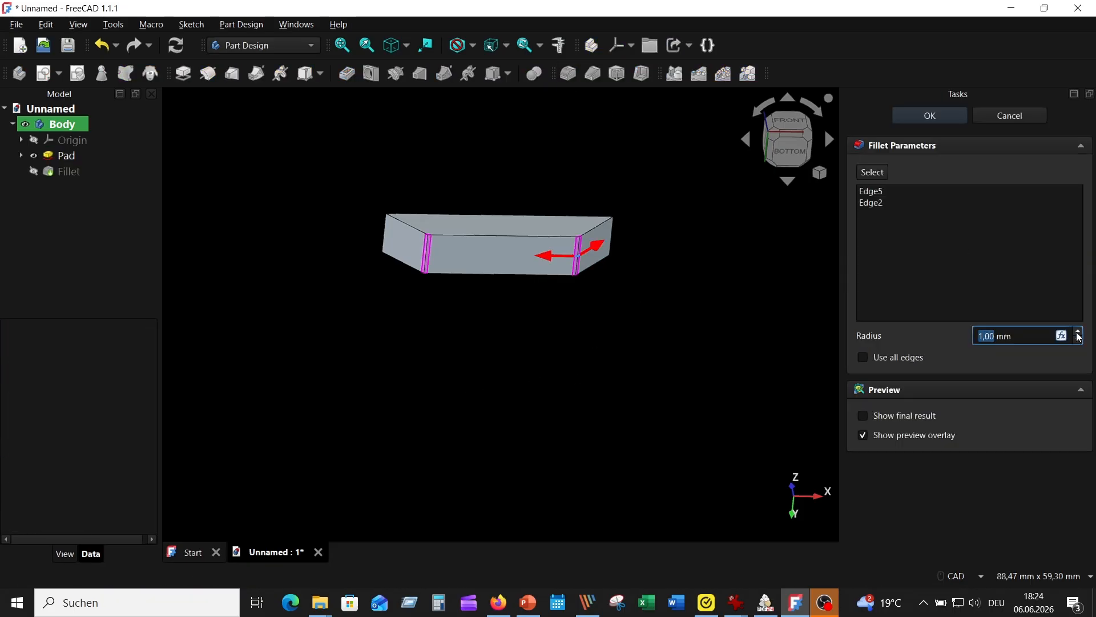
click(1076, 332)
click(1077, 332)
click(1077, 333)
click(1077, 332)
click(903, 109)
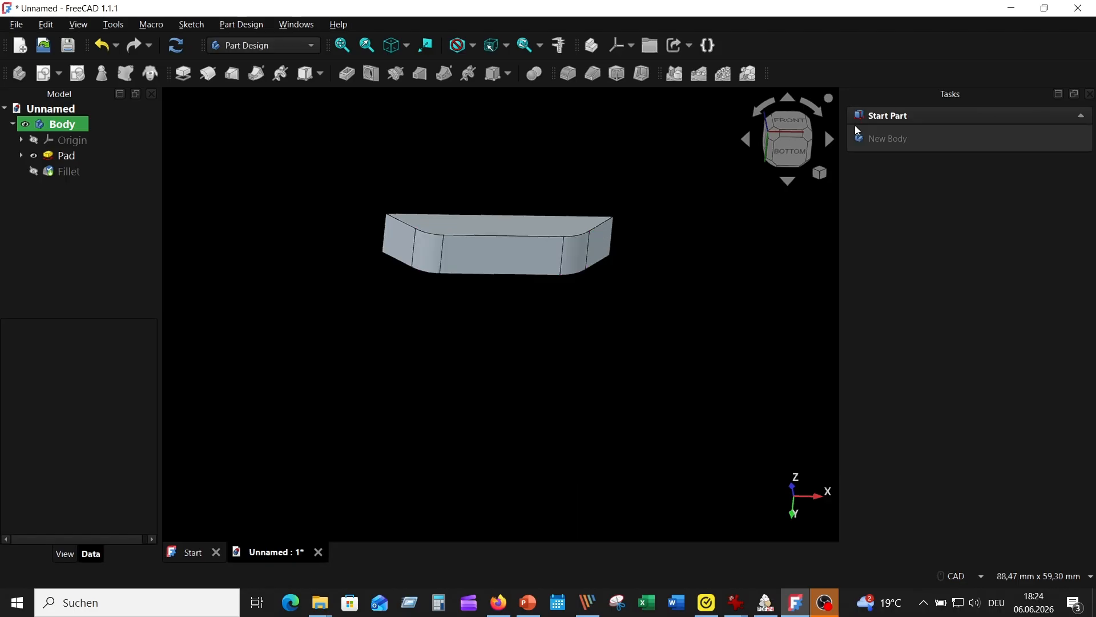
- Show the filleted part in isometric view and rename the body as Bridge
key(0)
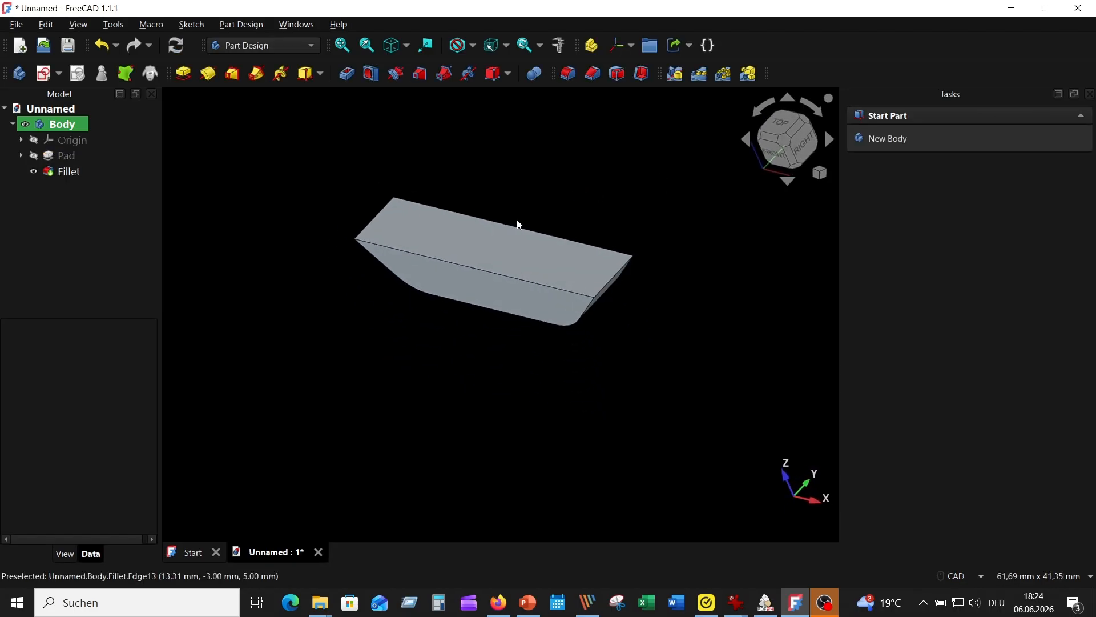
click(71, 126)
right_click(69, 123)
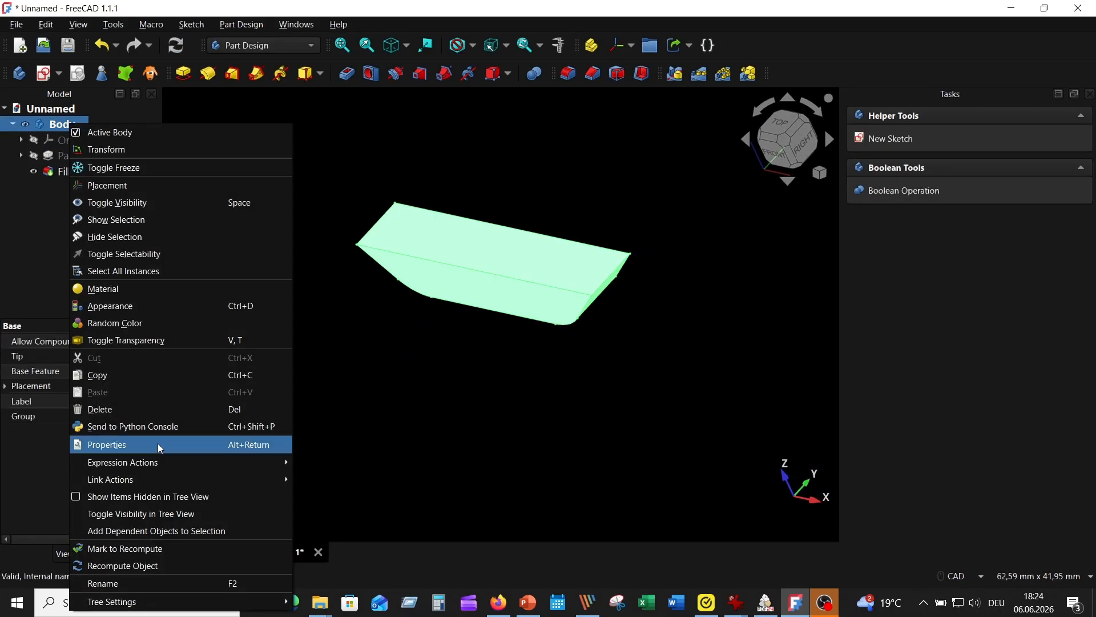
click(134, 584)
text(Bridge)
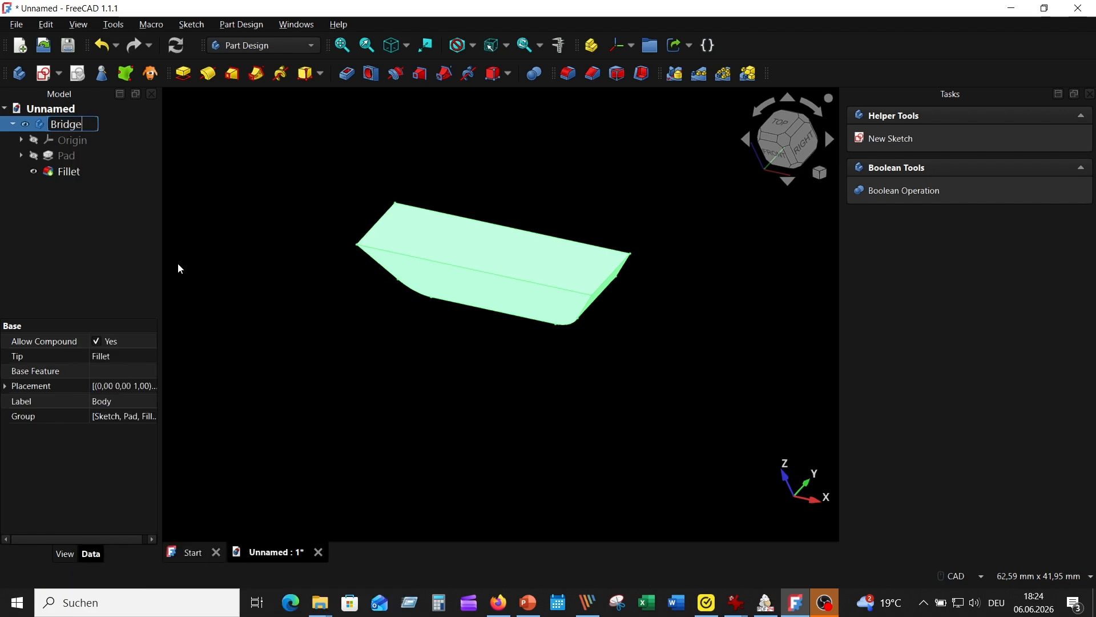
key(Return)
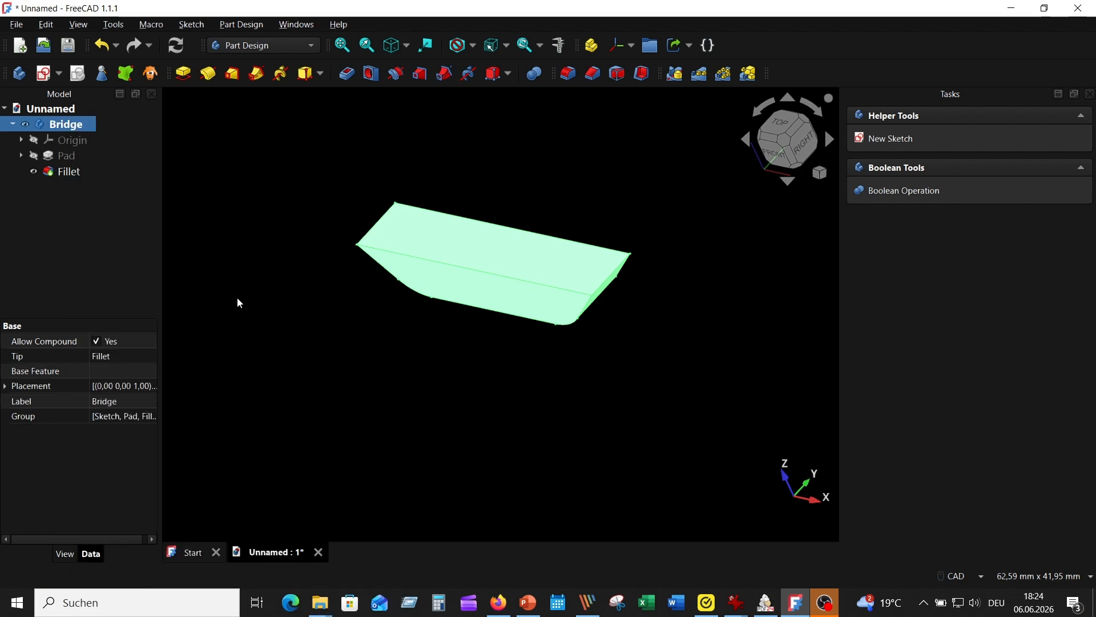
- Save the document as Bridge in the Forming Tools_Details folder
click(68, 46)
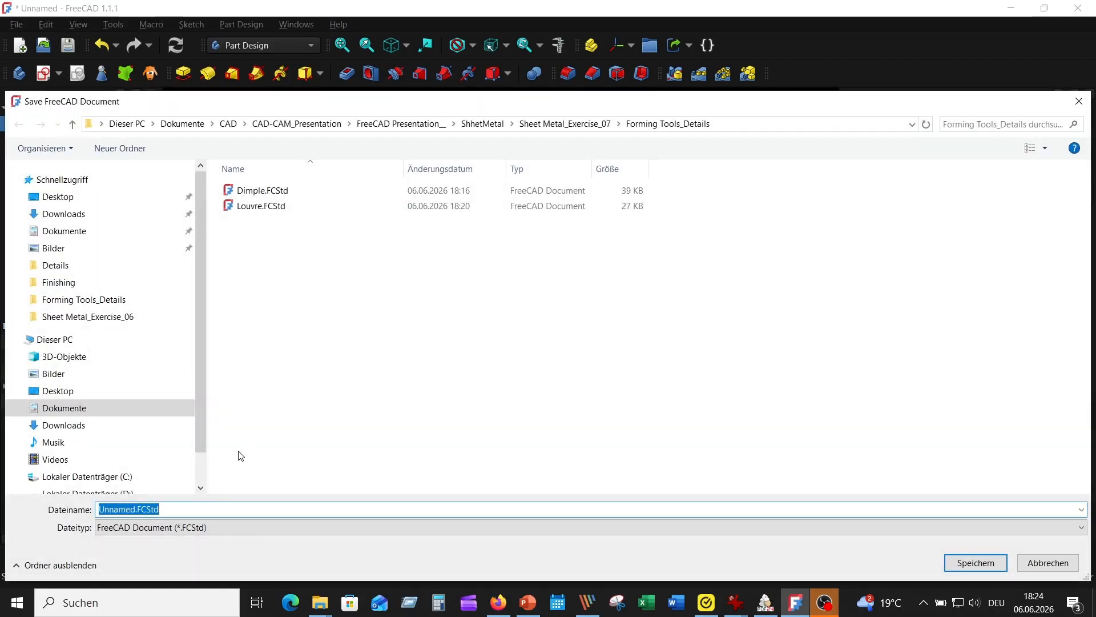
text(Bridge)
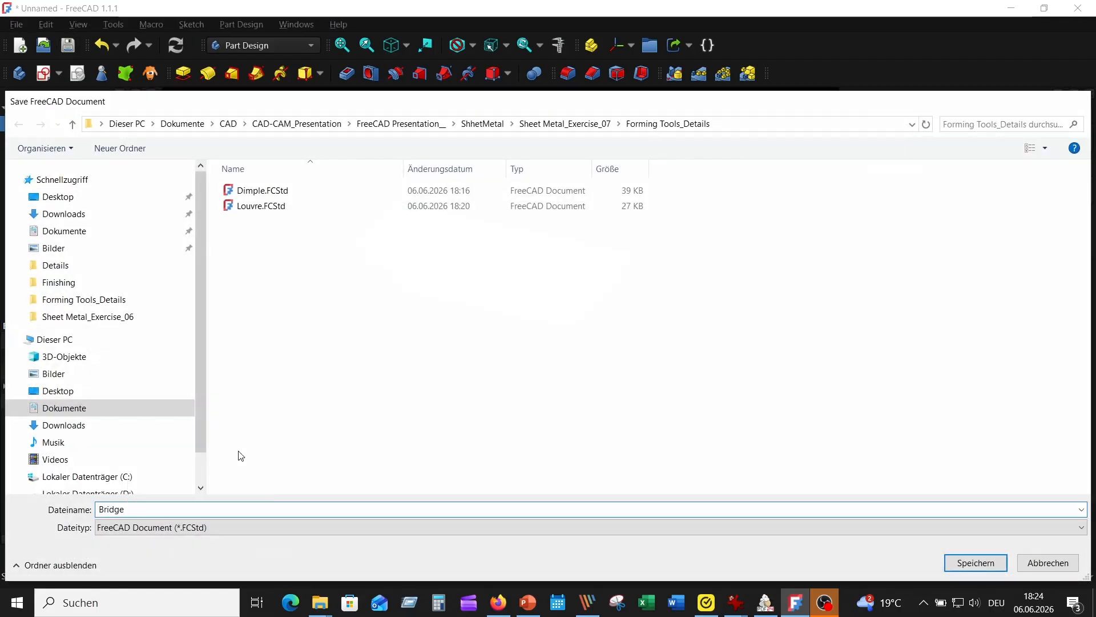
key(Return)
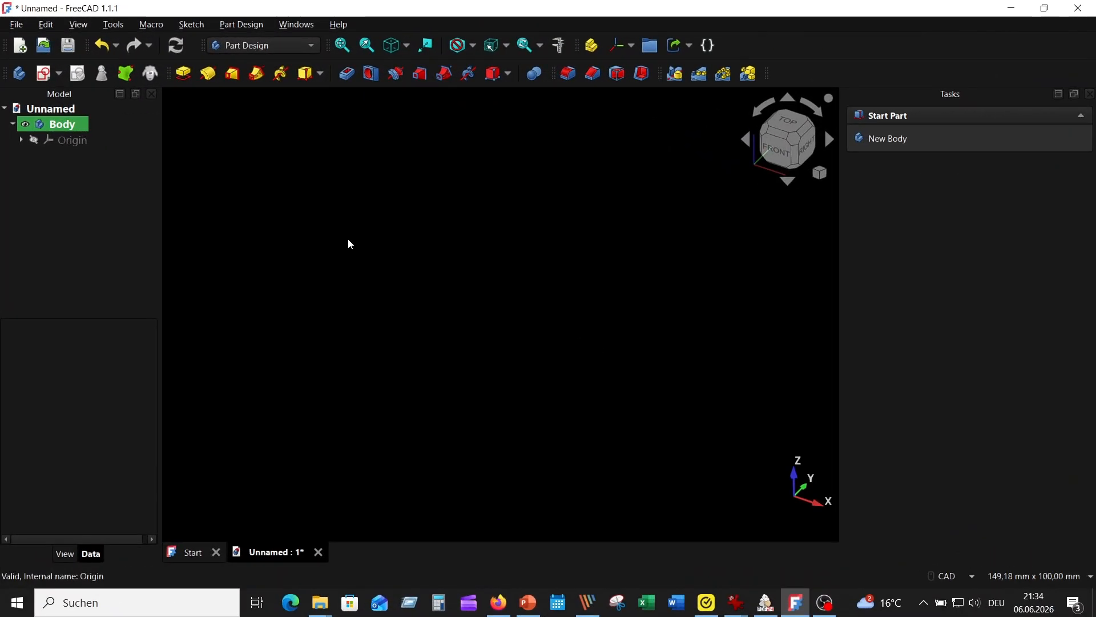
- Rename the empty body in the new document as Drawn Cutout
click(69, 122)
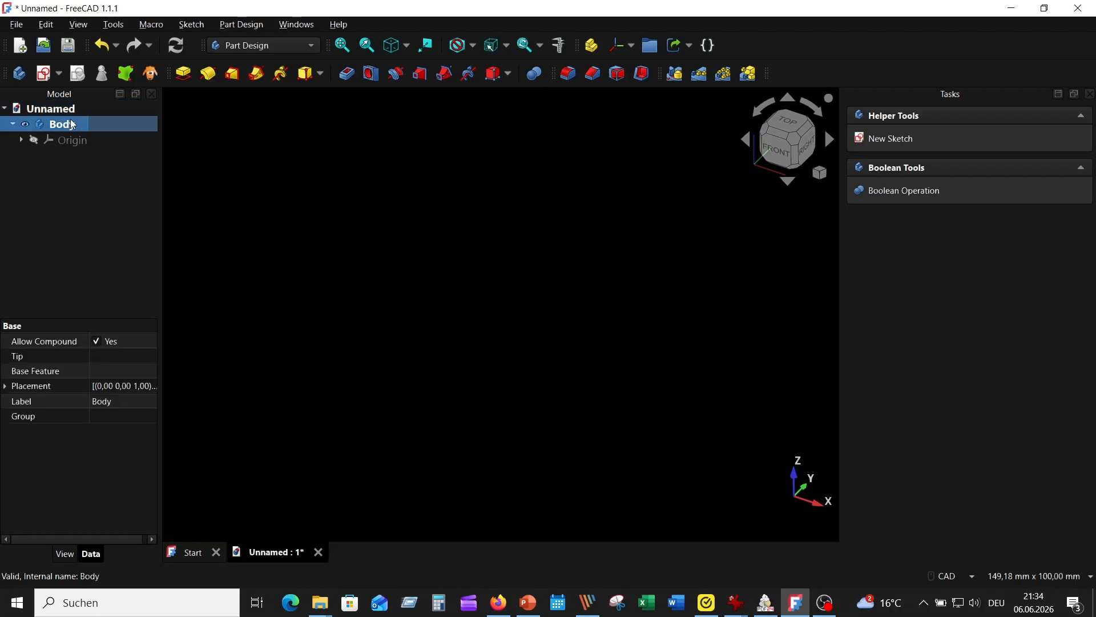
right_click(70, 120)
click(134, 579)
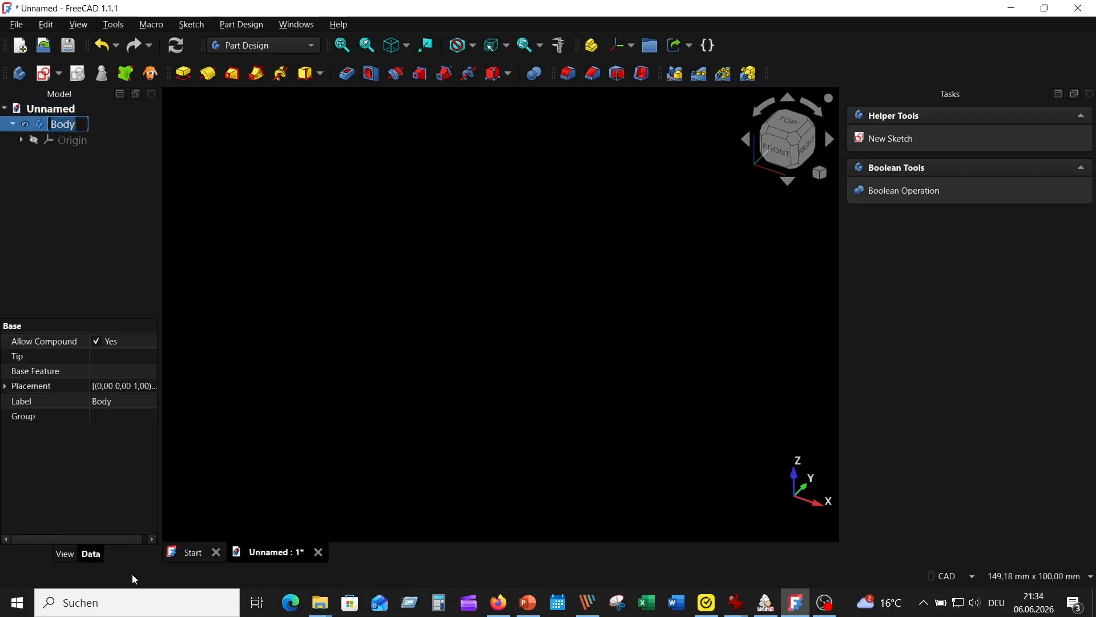
text(Drawn Cutout)
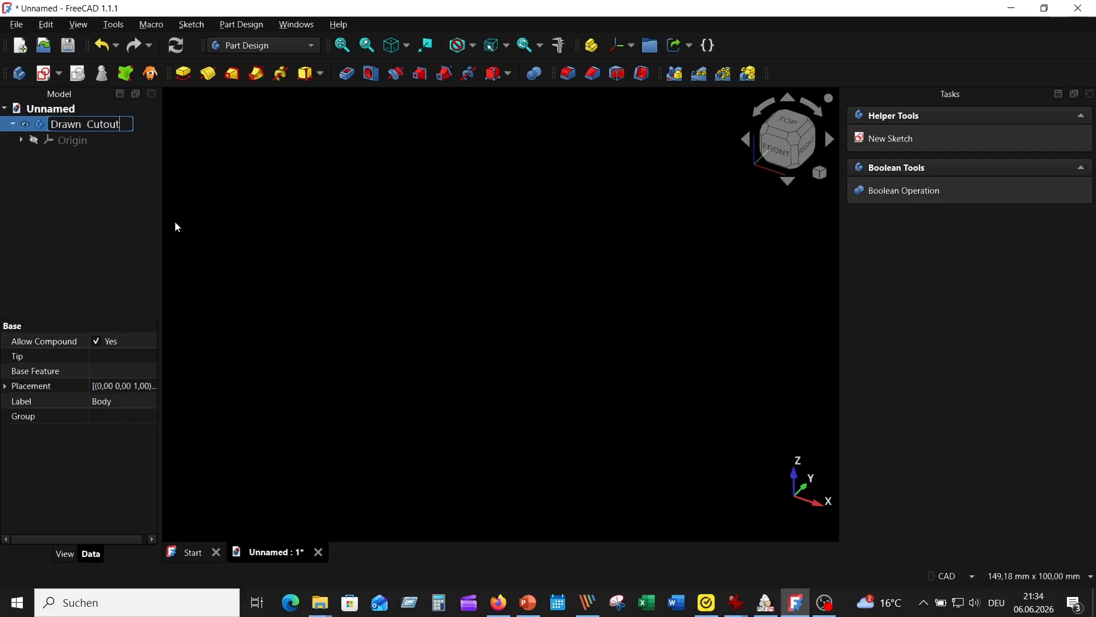
key(Return)
click(352, 226)
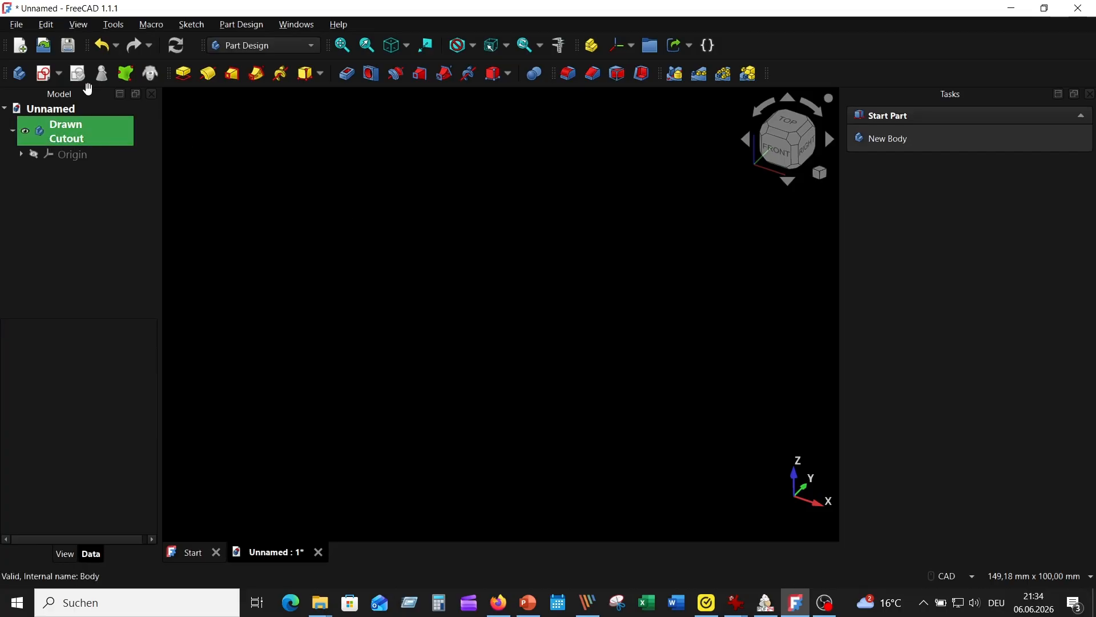
- Sketch a horizontal slot with a 6 mm radius on the XY plane, with both arc centres on the X axis
click(45, 73)
click(602, 300)
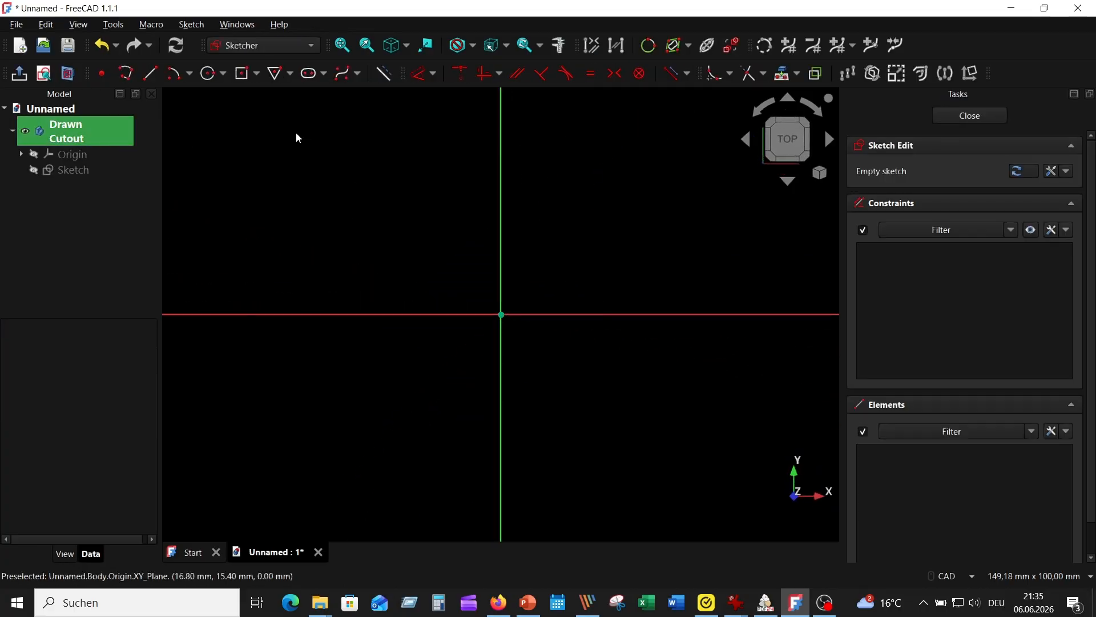
click(309, 74)
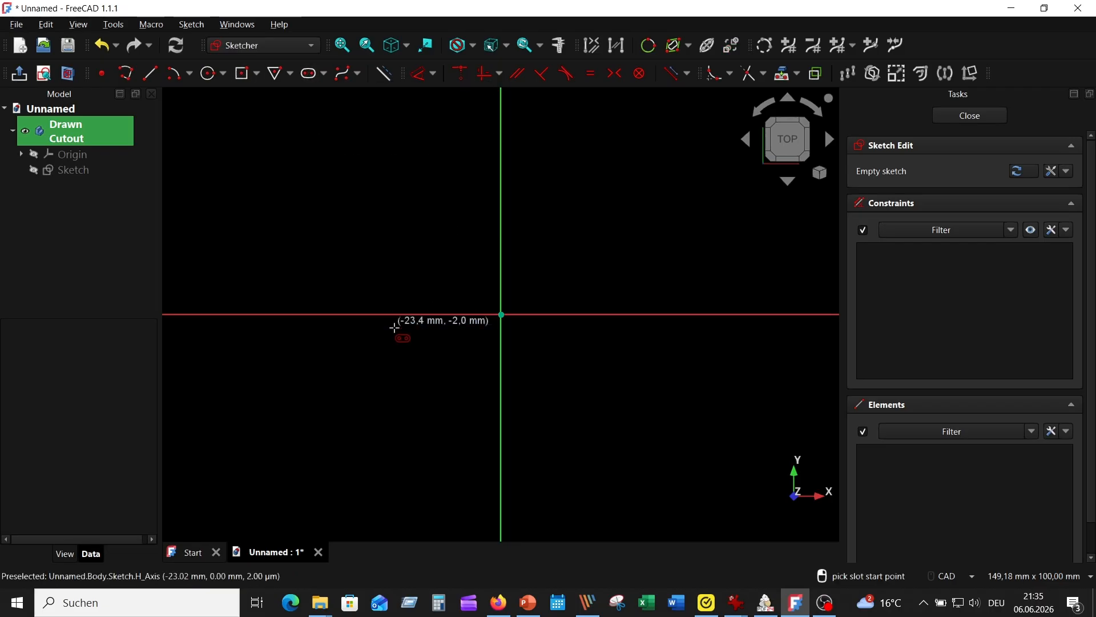
click(438, 315)
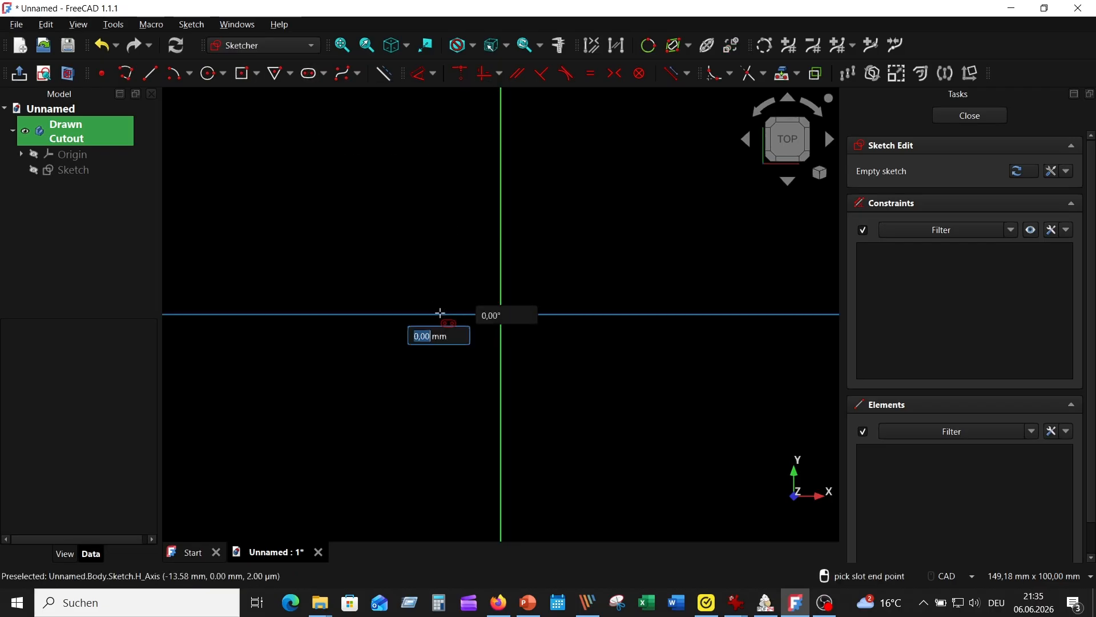
click(591, 314)
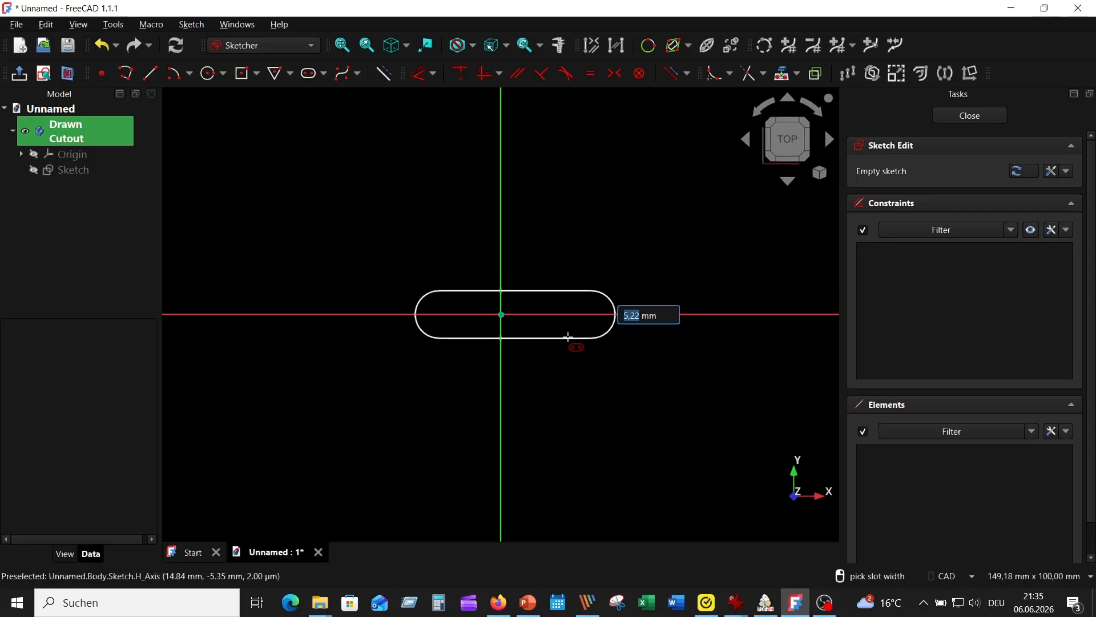
text(6)
key(Return)
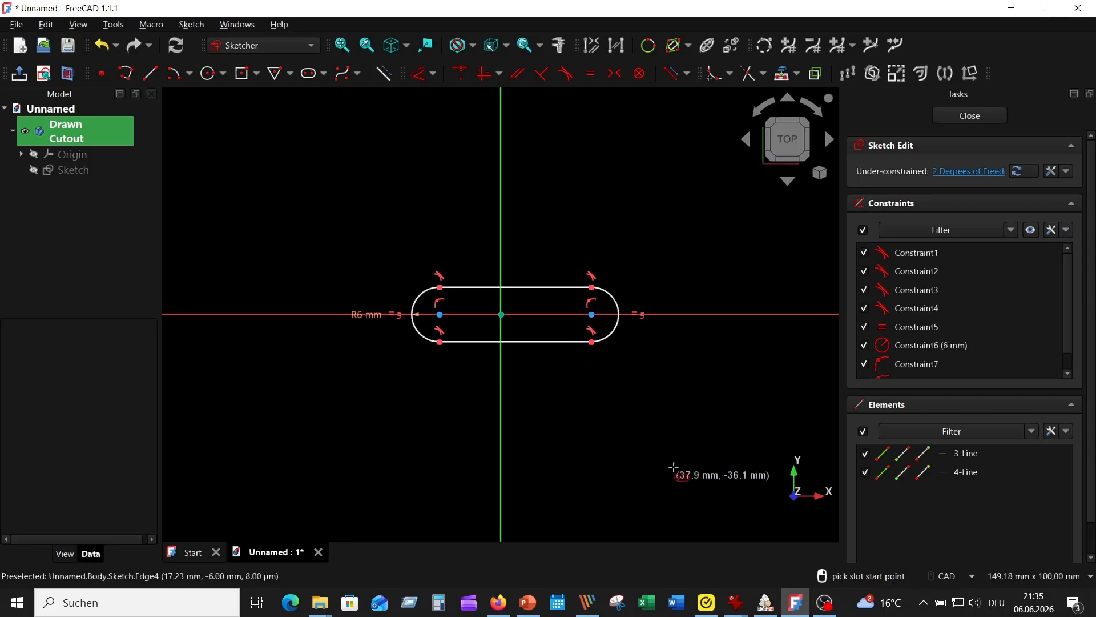
- Constrain the slot's two arc centres symmetric about the vertical axis
click(438, 314)
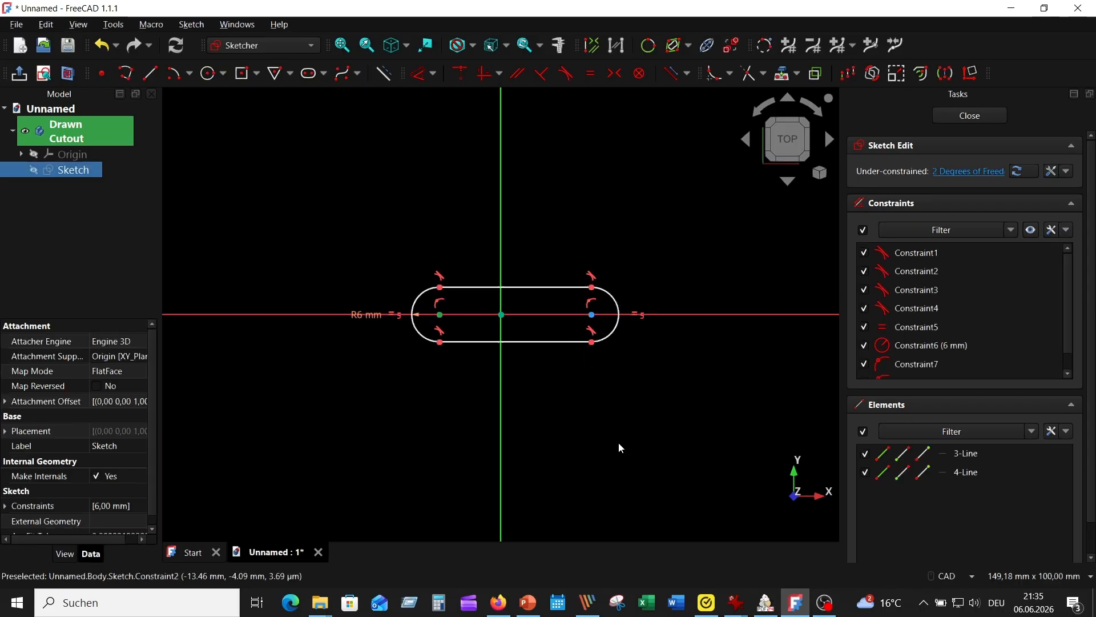
click(592, 314)
click(502, 215)
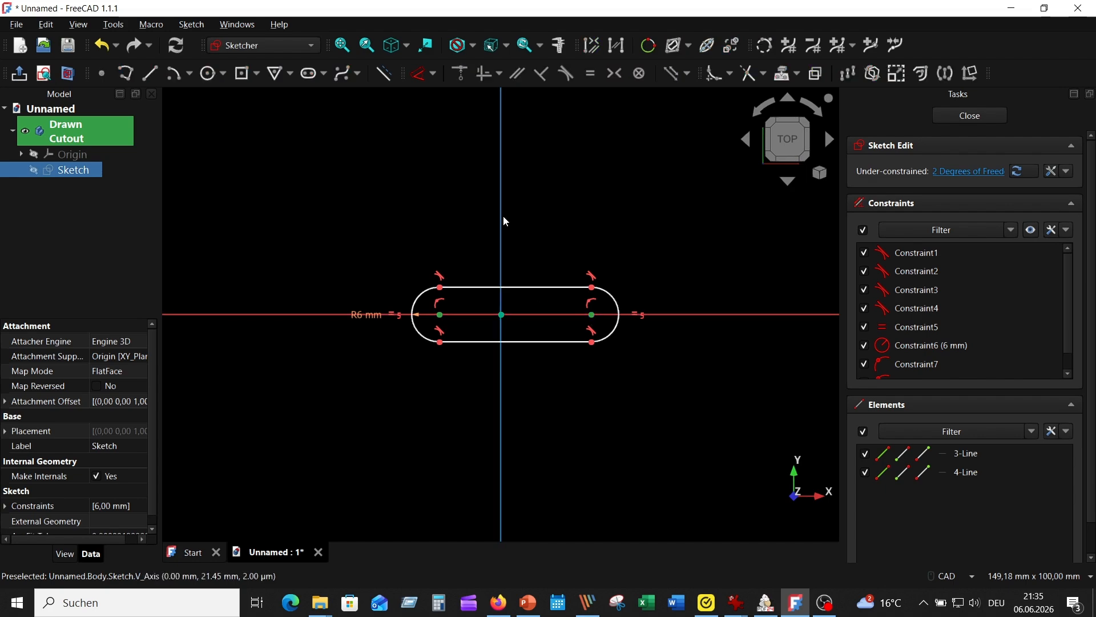
click(622, 74)
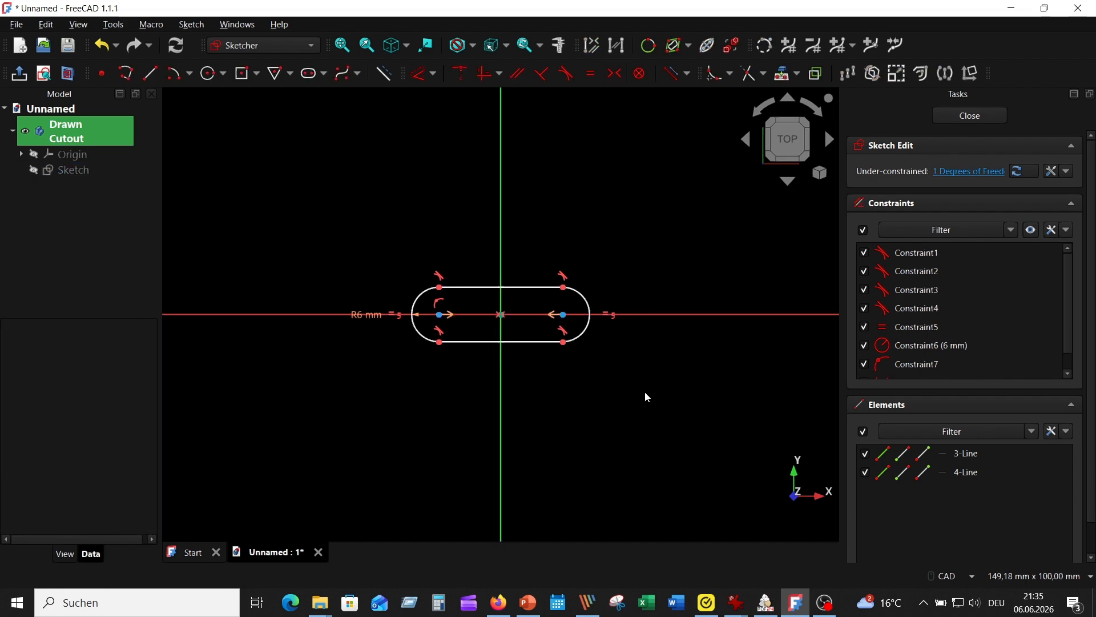
- Dimension the slot's upper straight edge to 25 mm and finish the sketch
click(420, 75)
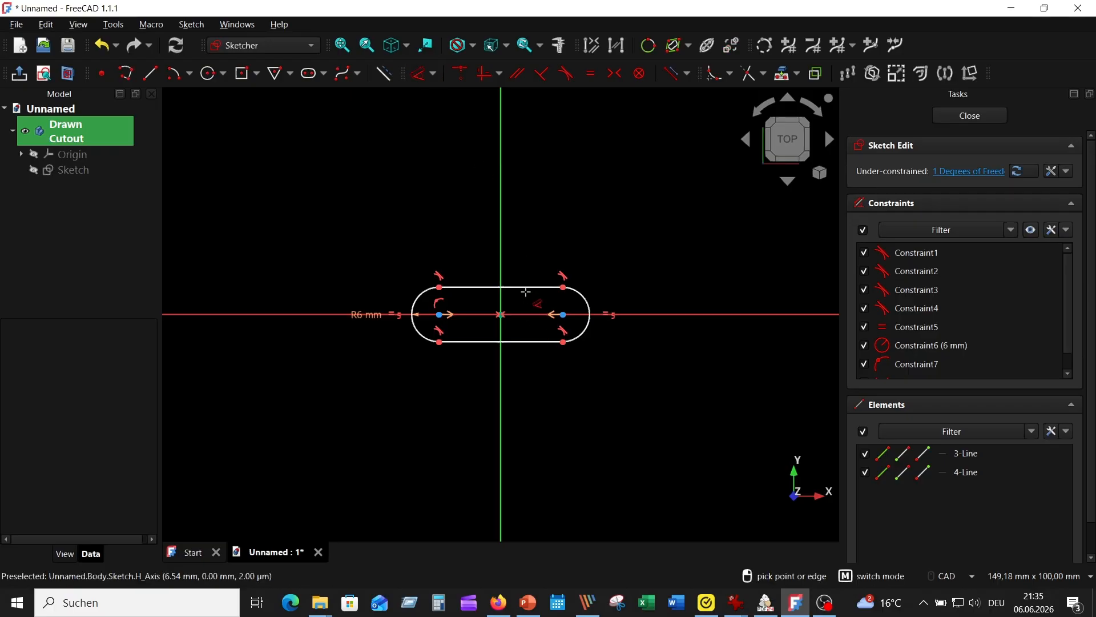
click(522, 287)
click(546, 250)
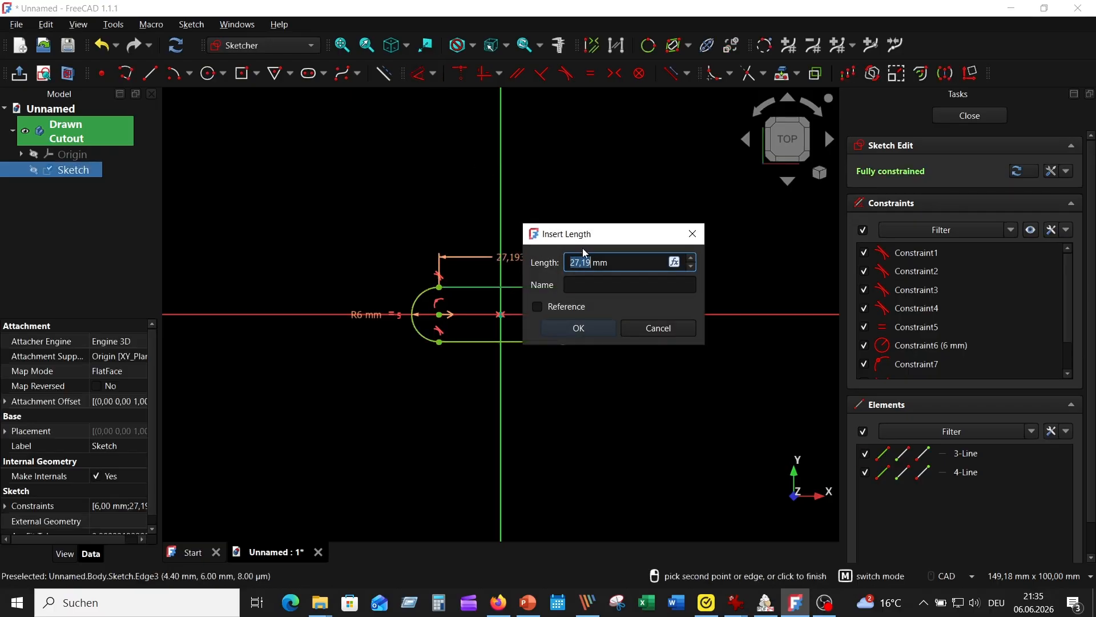
text(25)
key(Return)
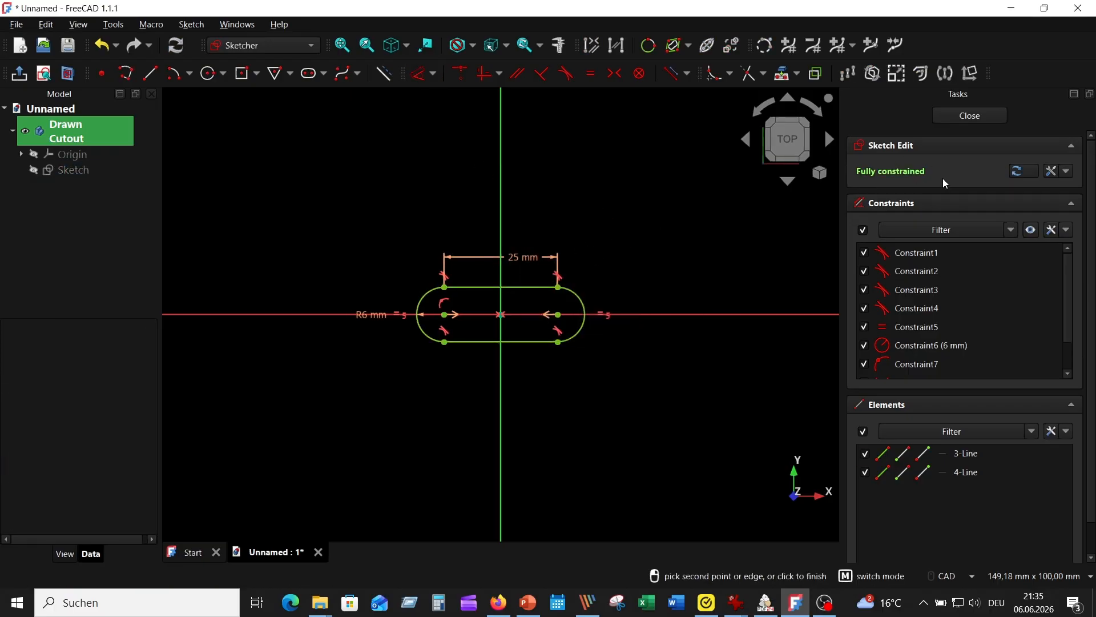
click(970, 116)
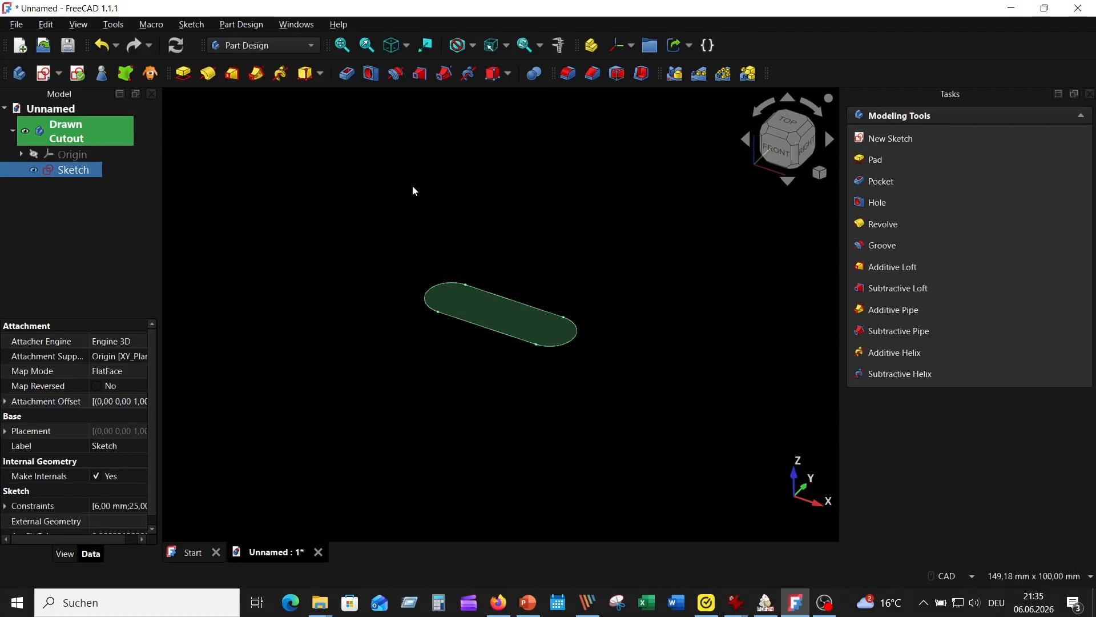
- Pad the slot sketch to a length of 5 mm
click(183, 73)
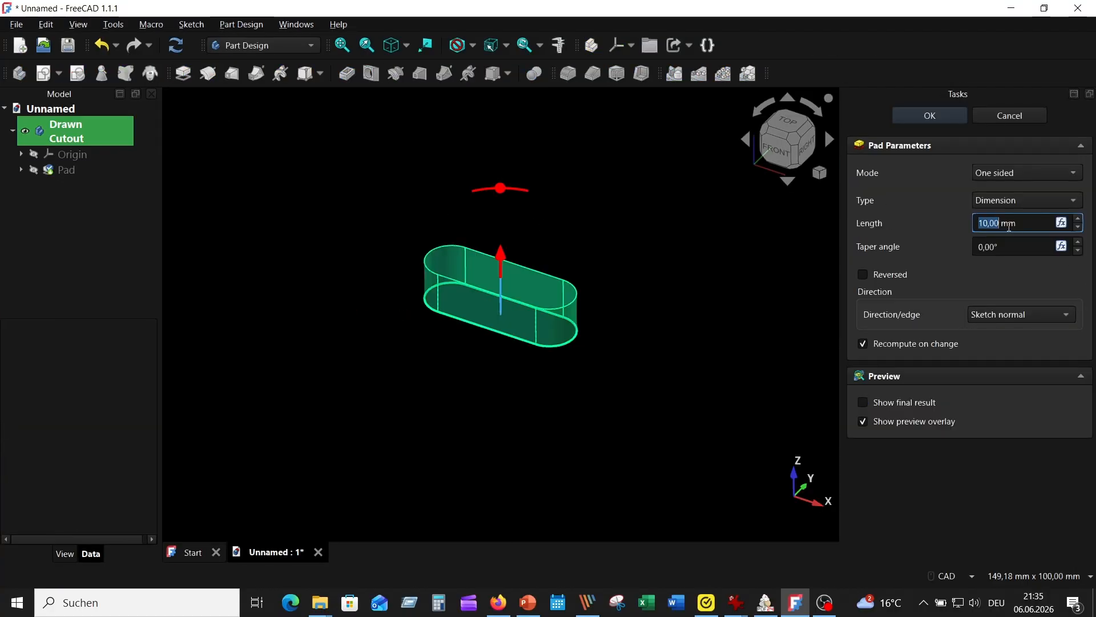
text(5)
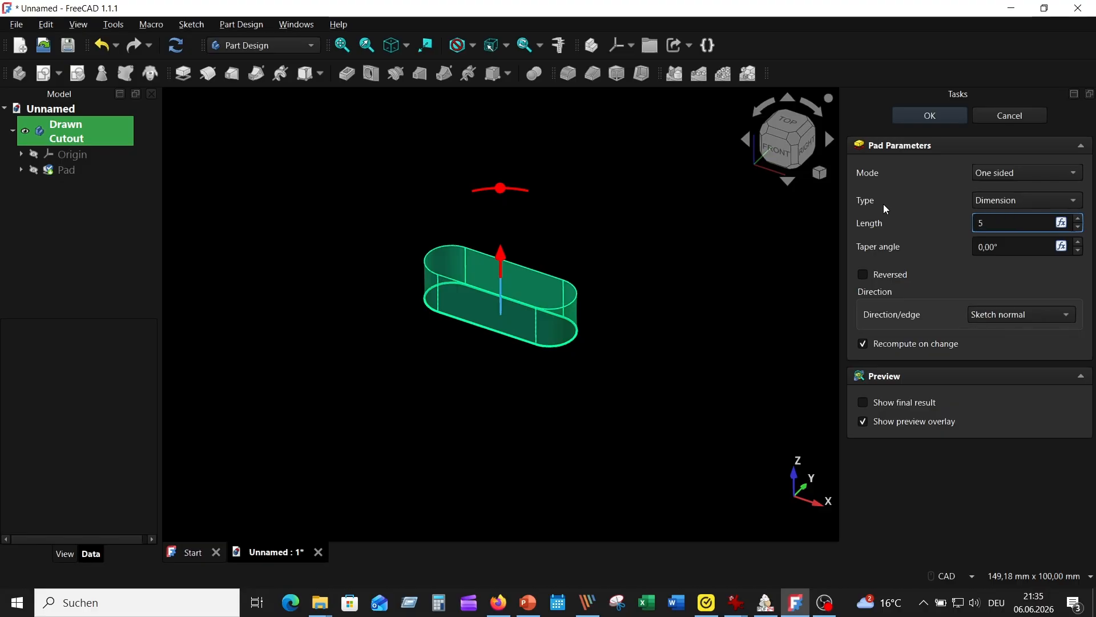
key(Return)
scroll(553, 389, up, 3)
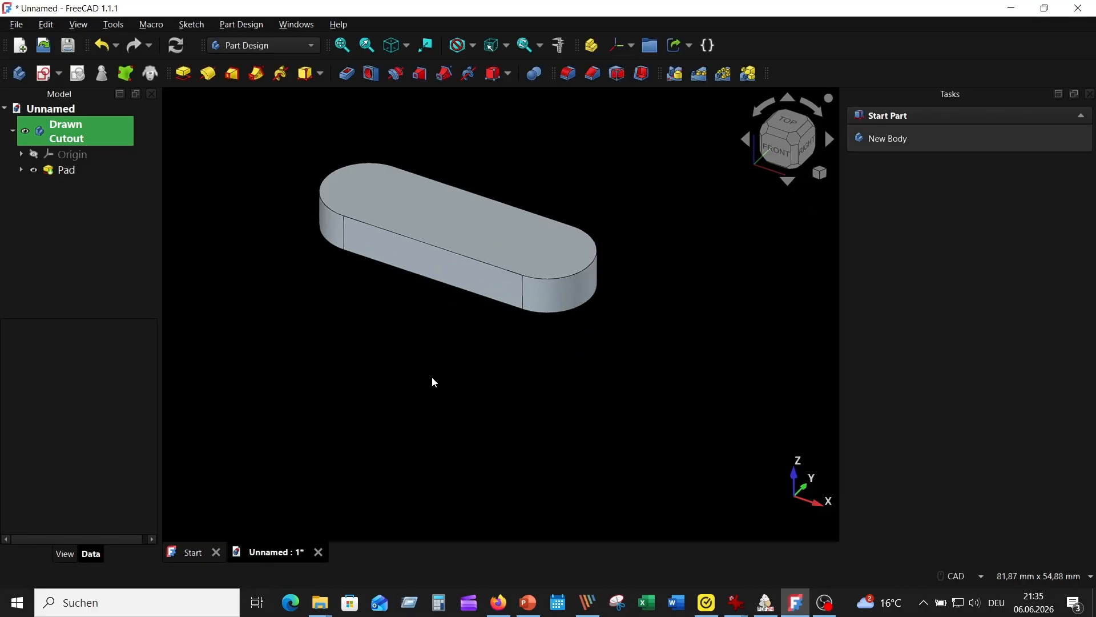
- Start a draft on the pad with a 5° angle and the upper flat face as neutral plane
click(67, 172)
click(617, 73)
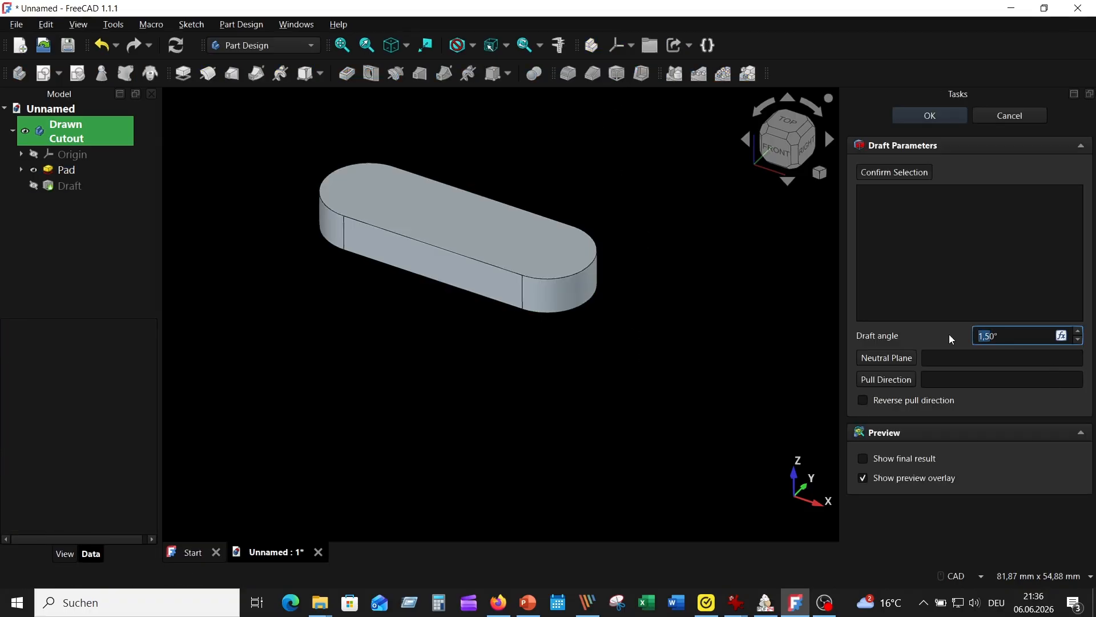
text(5)
click(884, 364)
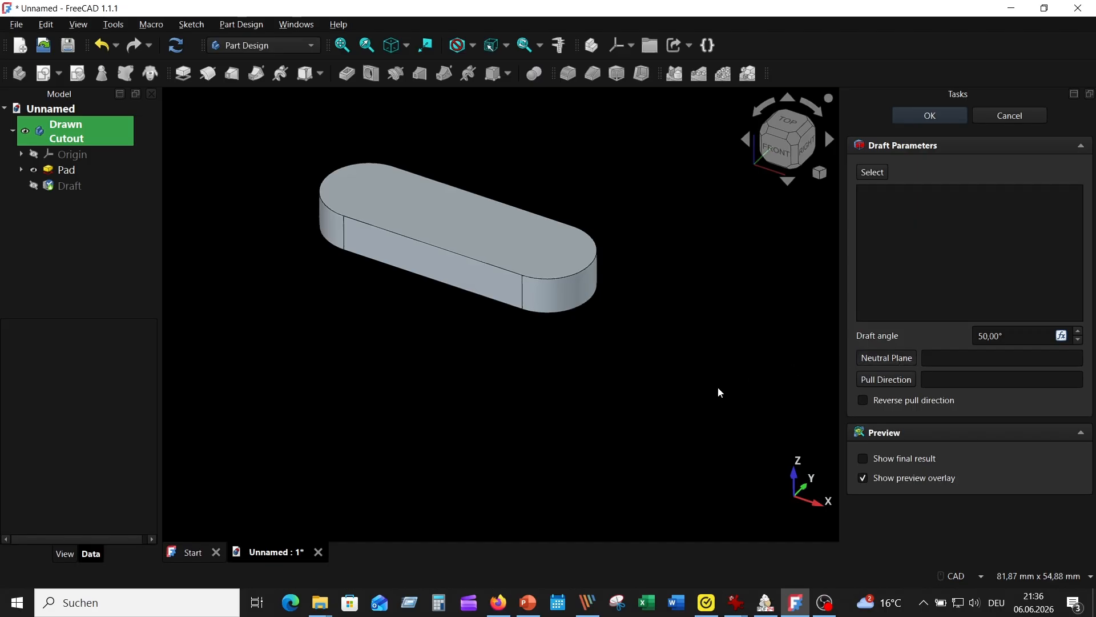
click(984, 337)
click(885, 357)
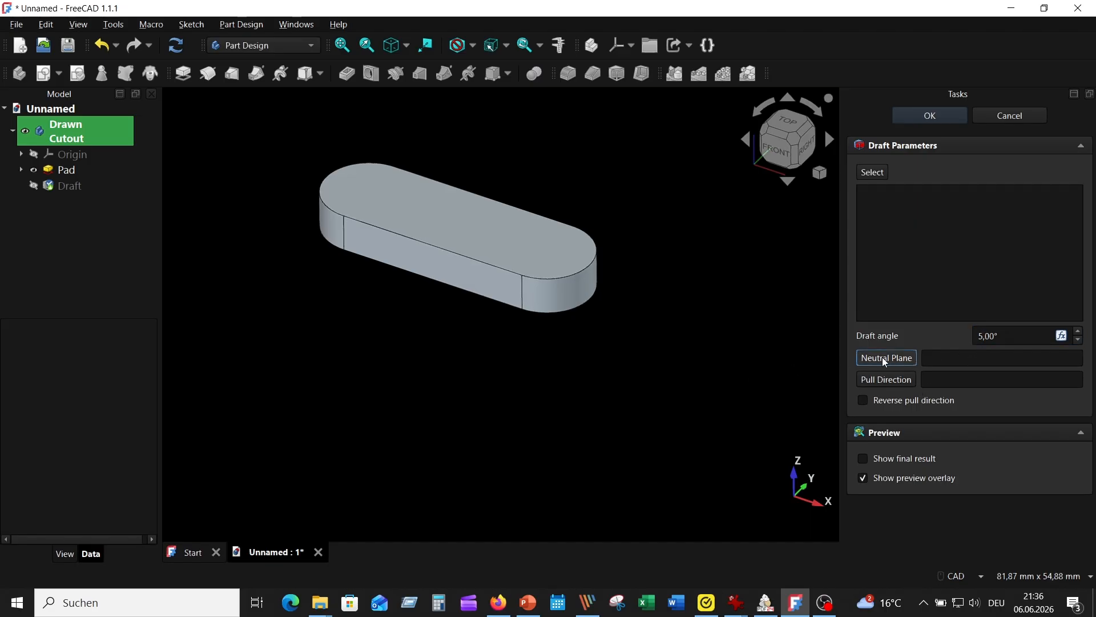
click(501, 247)
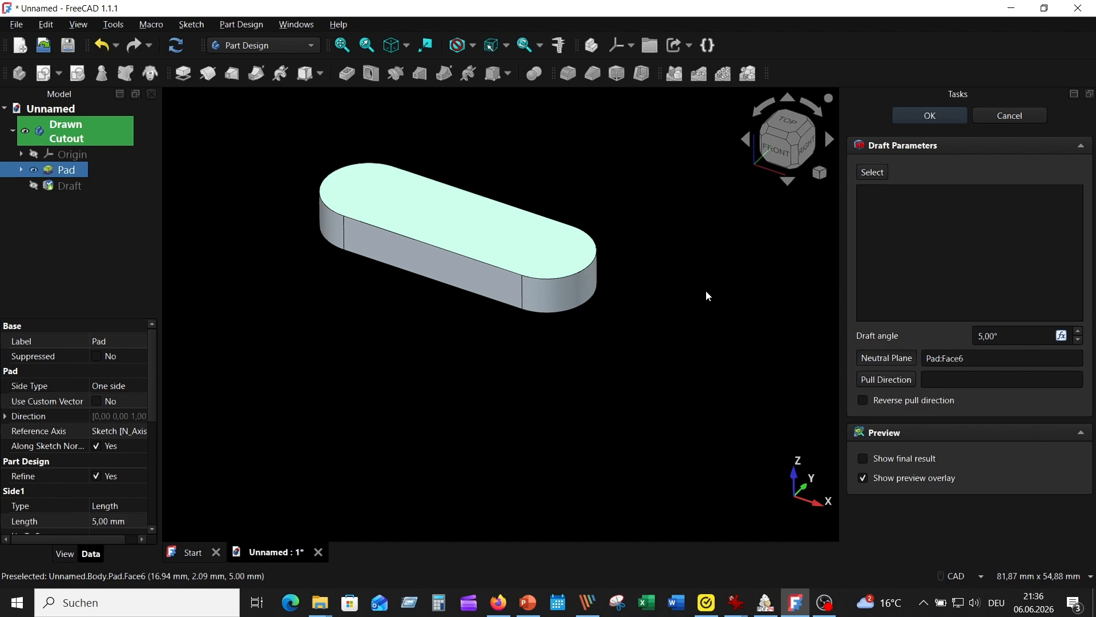
- Add all four side faces around the slot-shaped pad to the draft
click(861, 171)
click(476, 277)
click(589, 292)
middle_drag(589, 292, 549, 280)
click(542, 266)
middle_drag(683, 320, 644, 317)
click(642, 316)
middle_drag(746, 282, 706, 277)
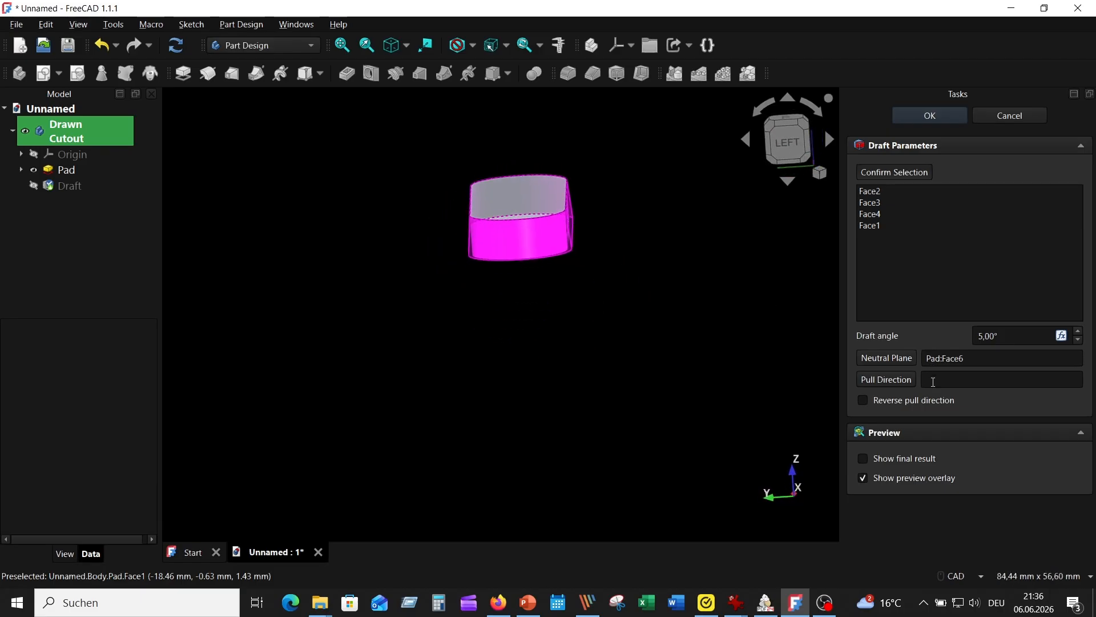
- Set the draft angle to -10° and apply the draft
click(980, 335)
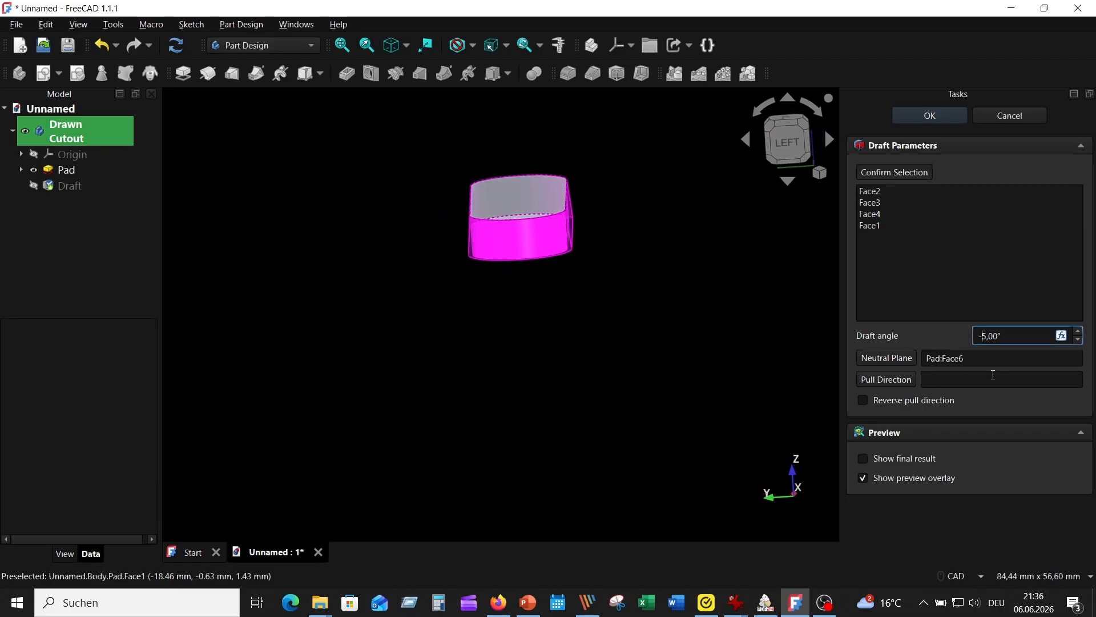
click(986, 358)
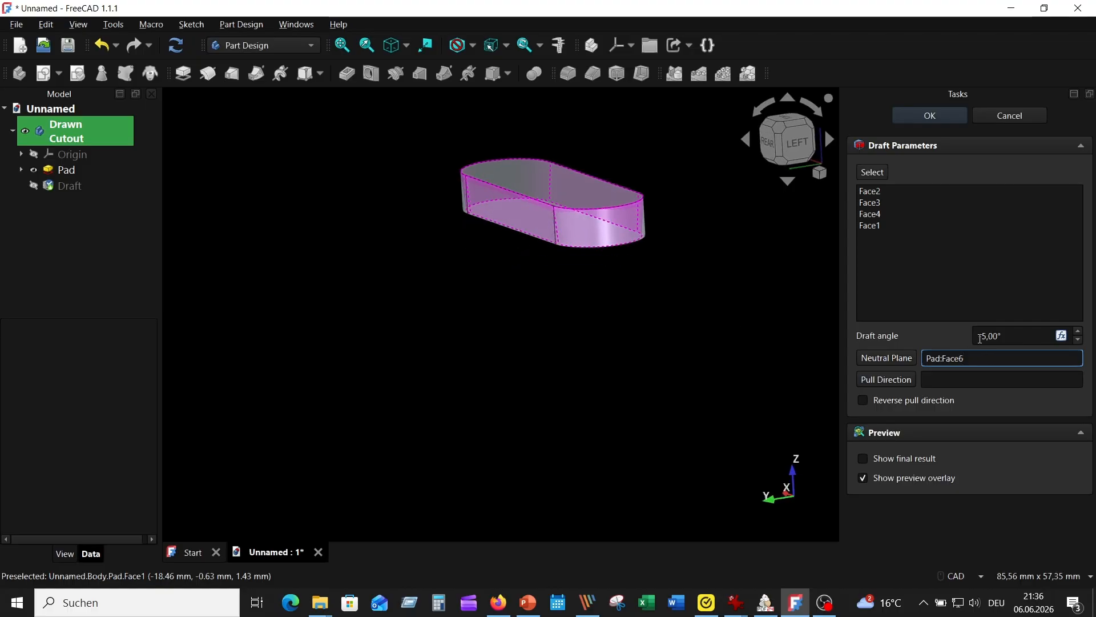
click(984, 336)
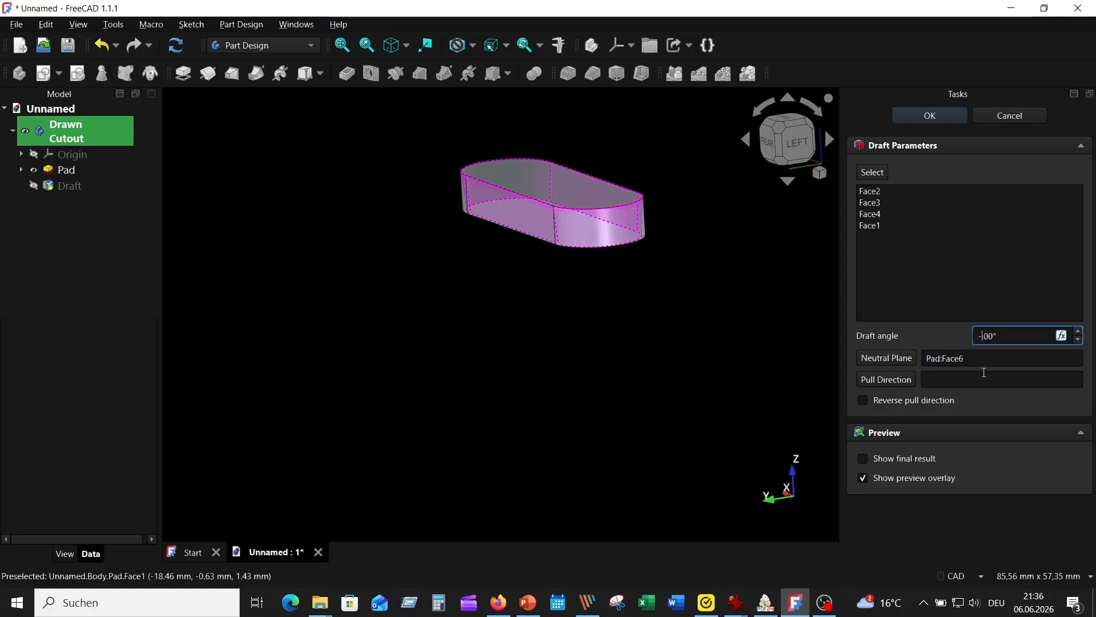
click(996, 358)
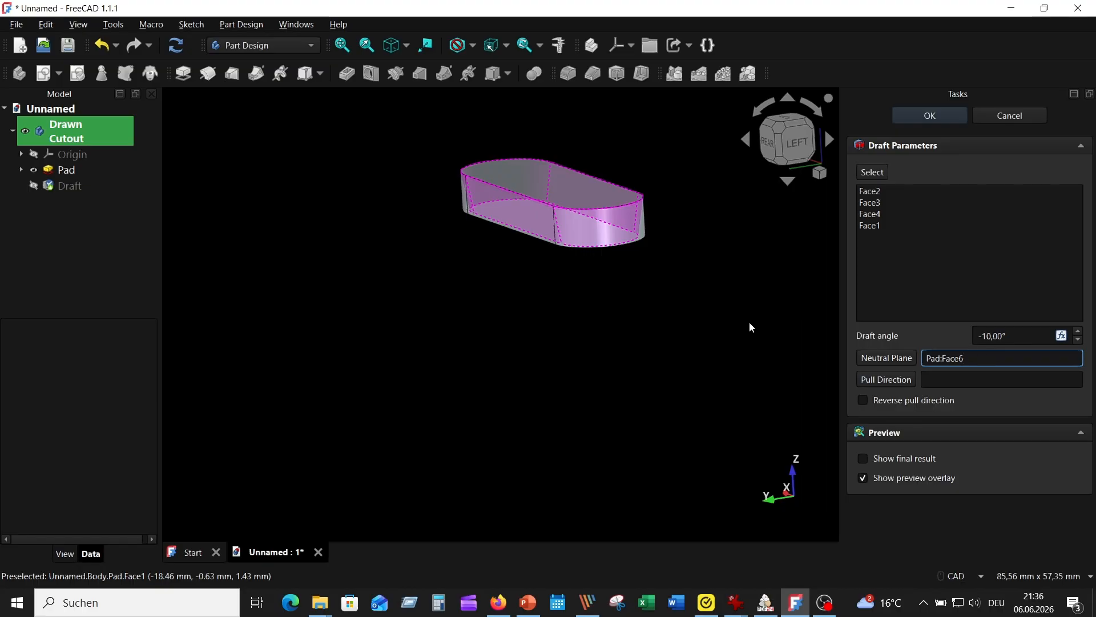
click(933, 116)
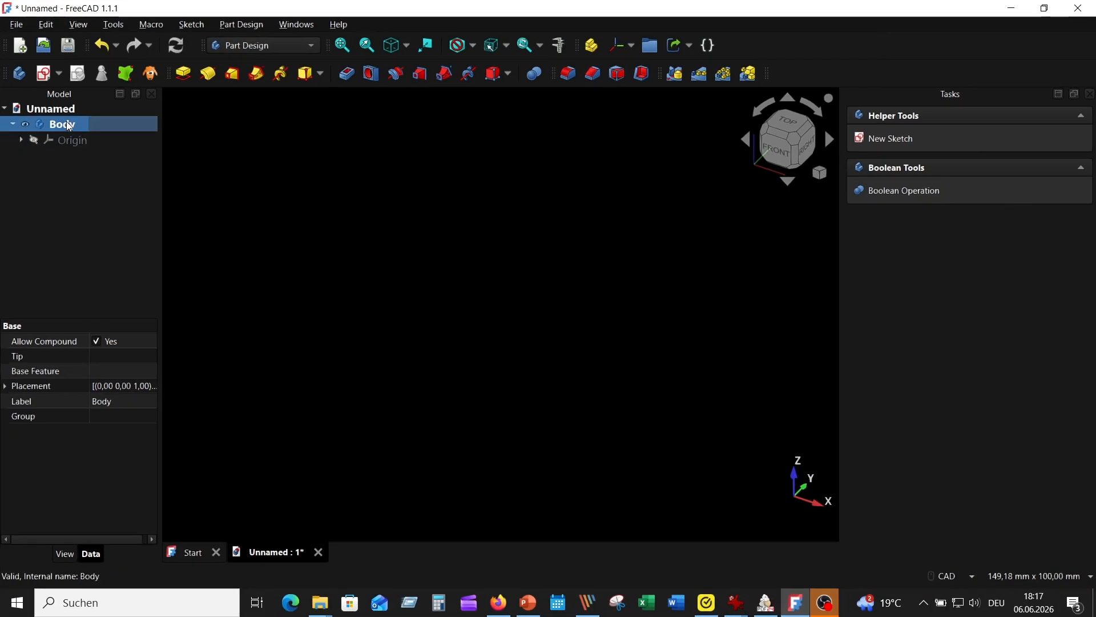
- Rename the empty body in the new document as Louvre
right_click(67, 122)
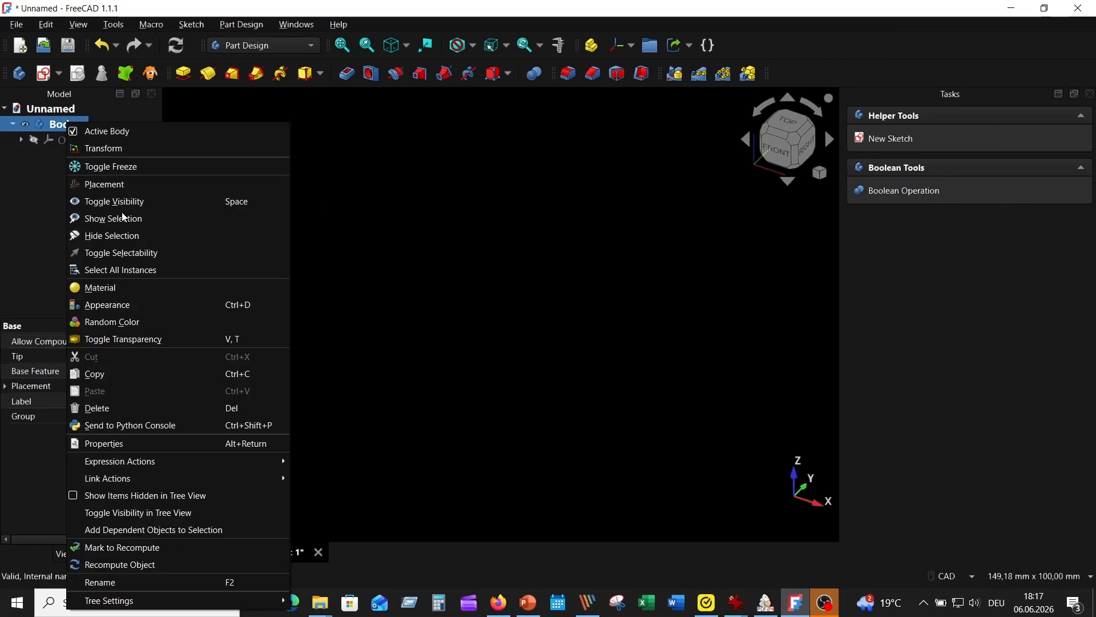
click(132, 581)
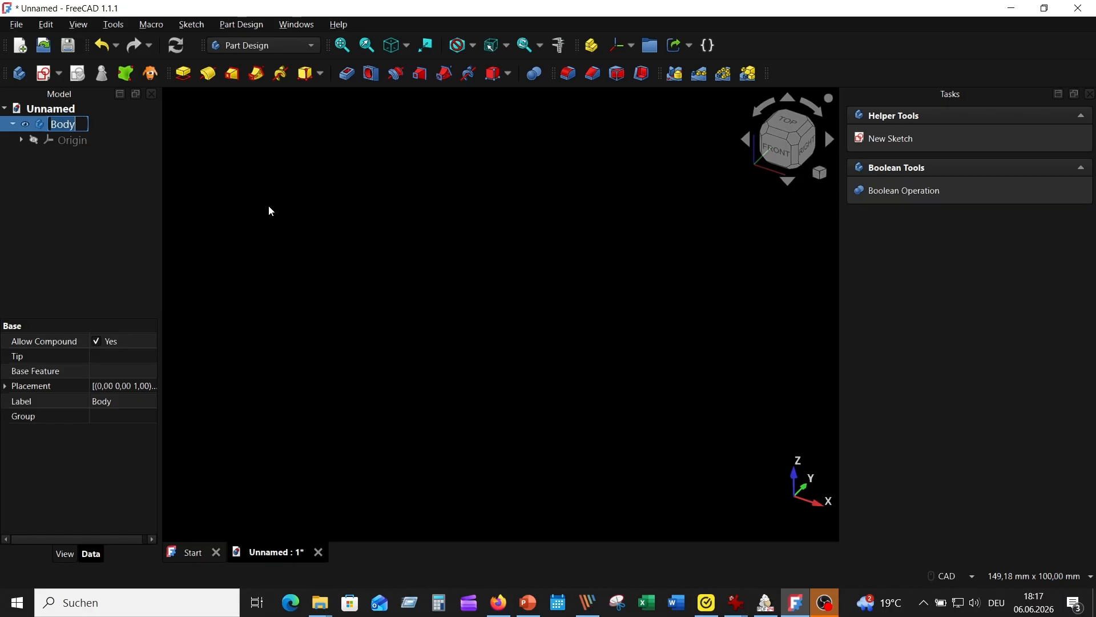
text(Louvre)
key(Return)
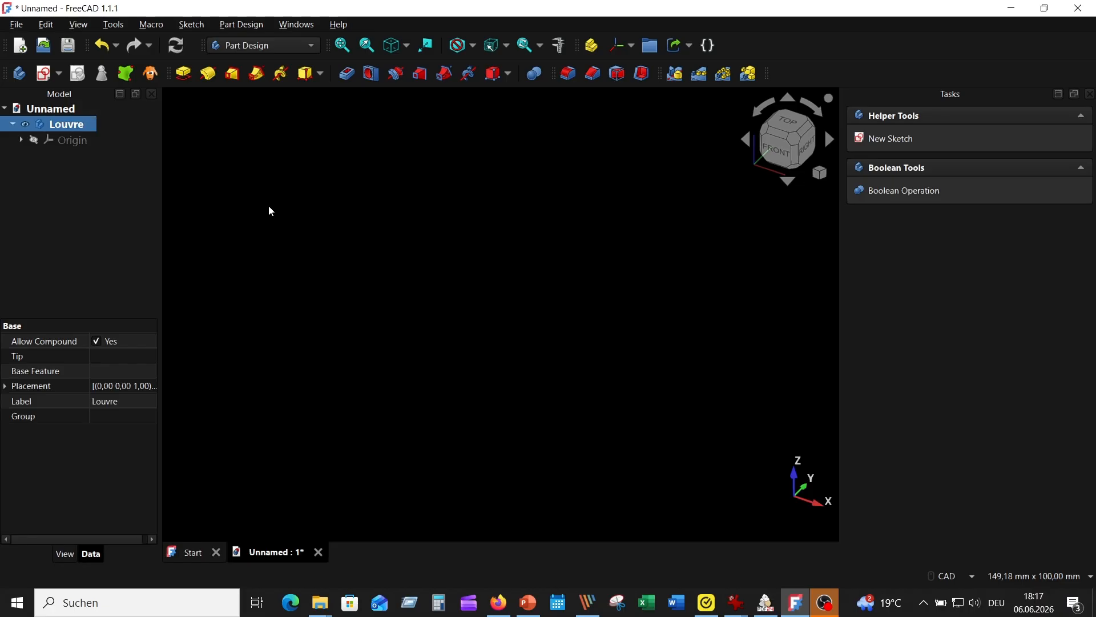
click(245, 146)
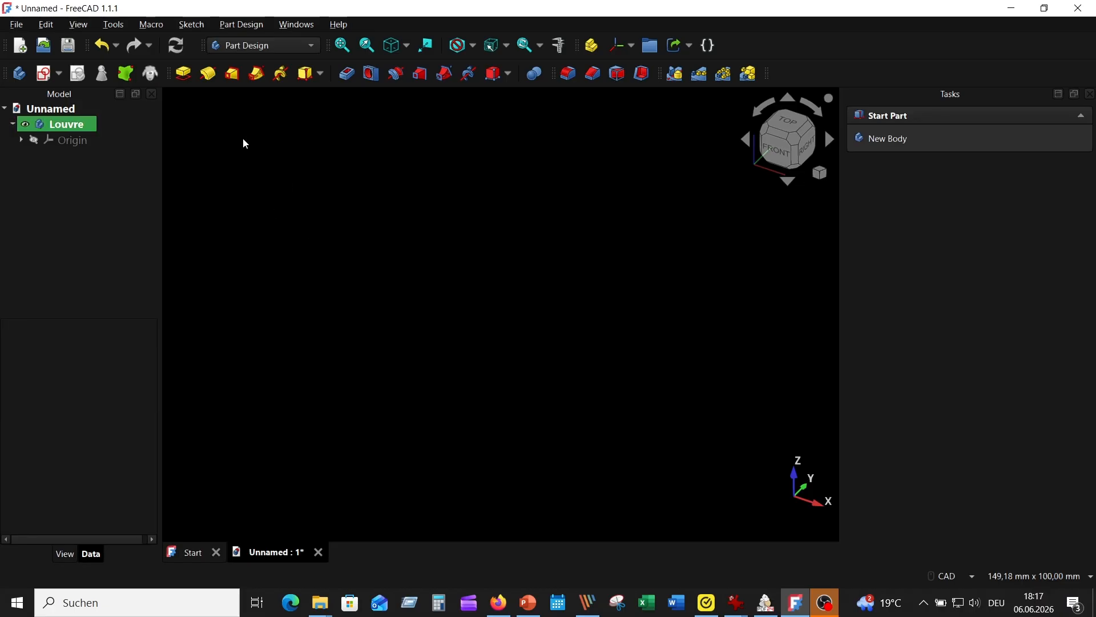
- Sketch a closed quarter-circle profile of about 5.8 mm radius on the XZ plane, using a polyline with its corner at the origin
click(46, 74)
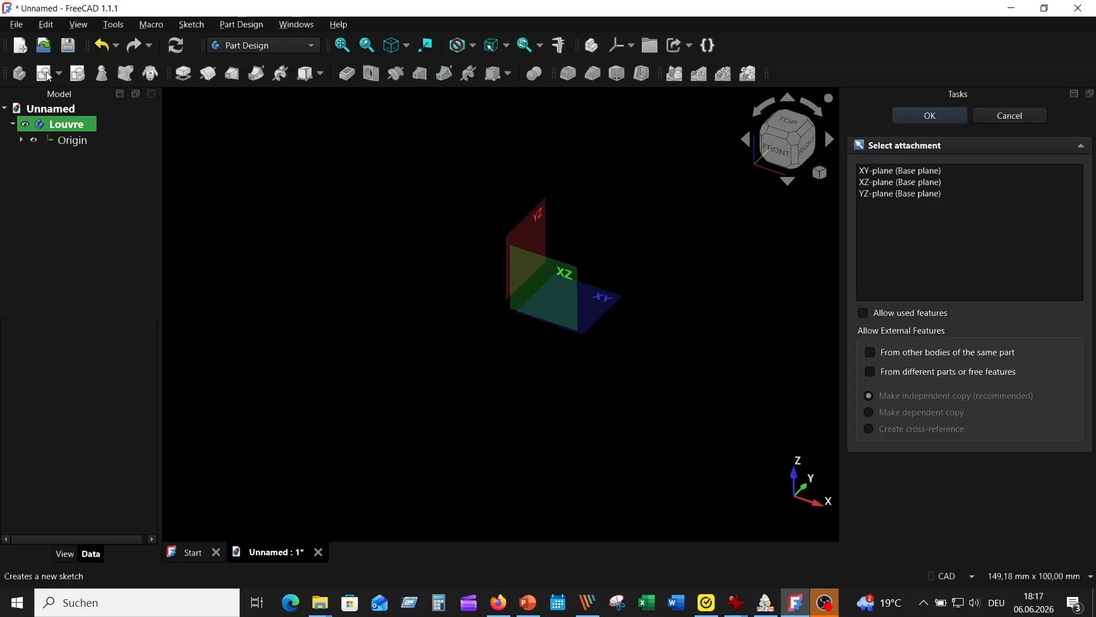
click(567, 272)
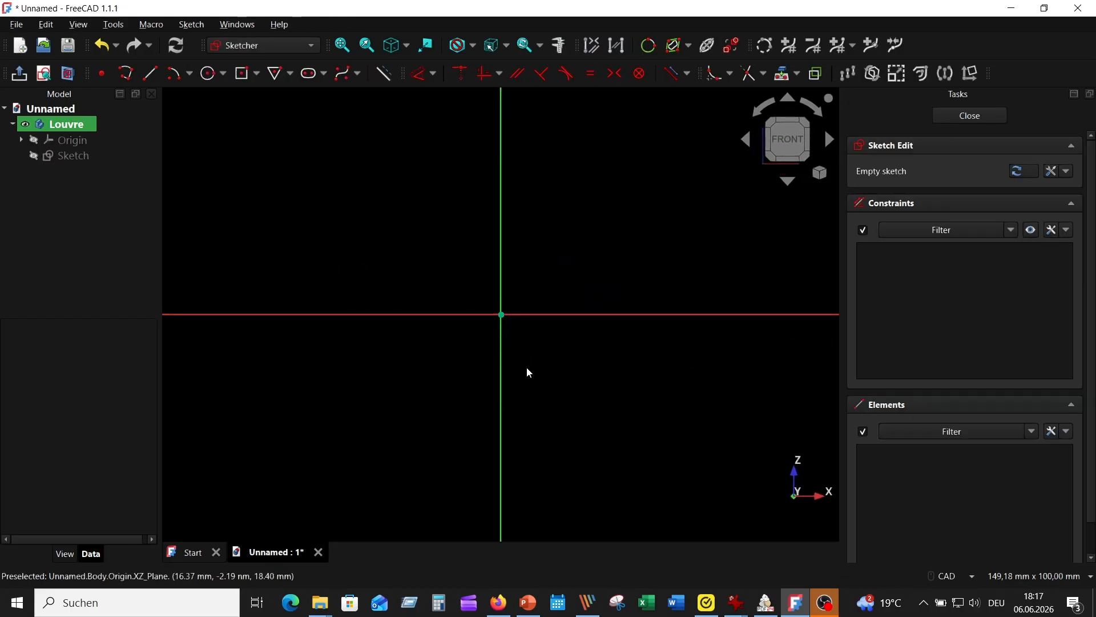
click(125, 74)
click(449, 289)
click(489, 289)
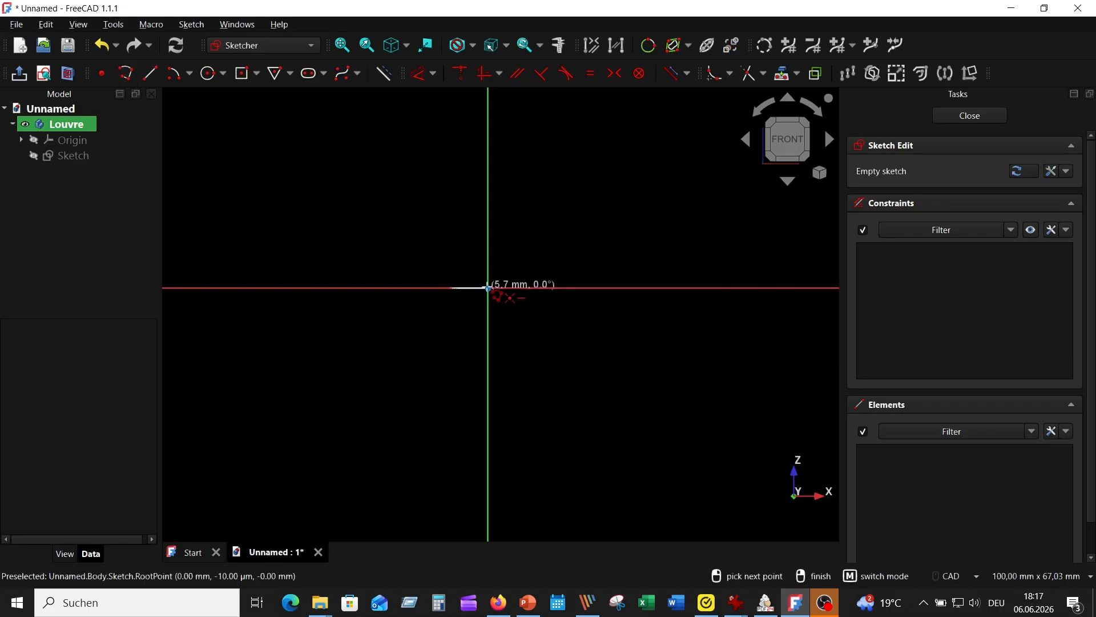
click(488, 252)
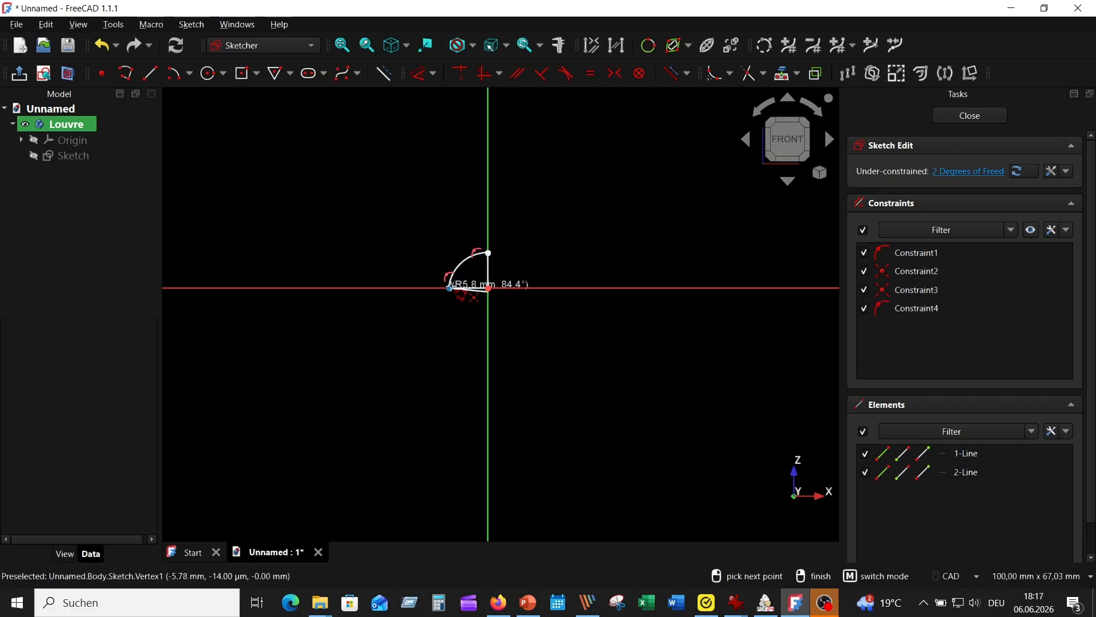
click(449, 288)
scroll(347, 340, up, 4)
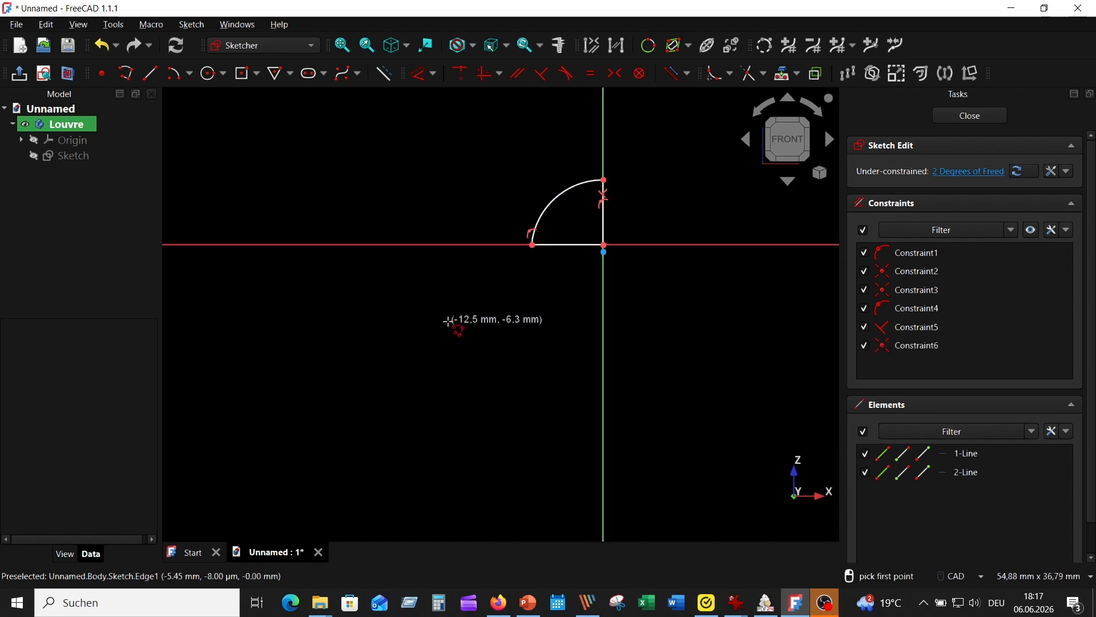
key(Escape)
- Constrain the horizontal and vertical legs of the quarter-circle profile to equal length
middle_drag(518, 293, 408, 346)
scroll(408, 346, up, 1)
click(484, 288)
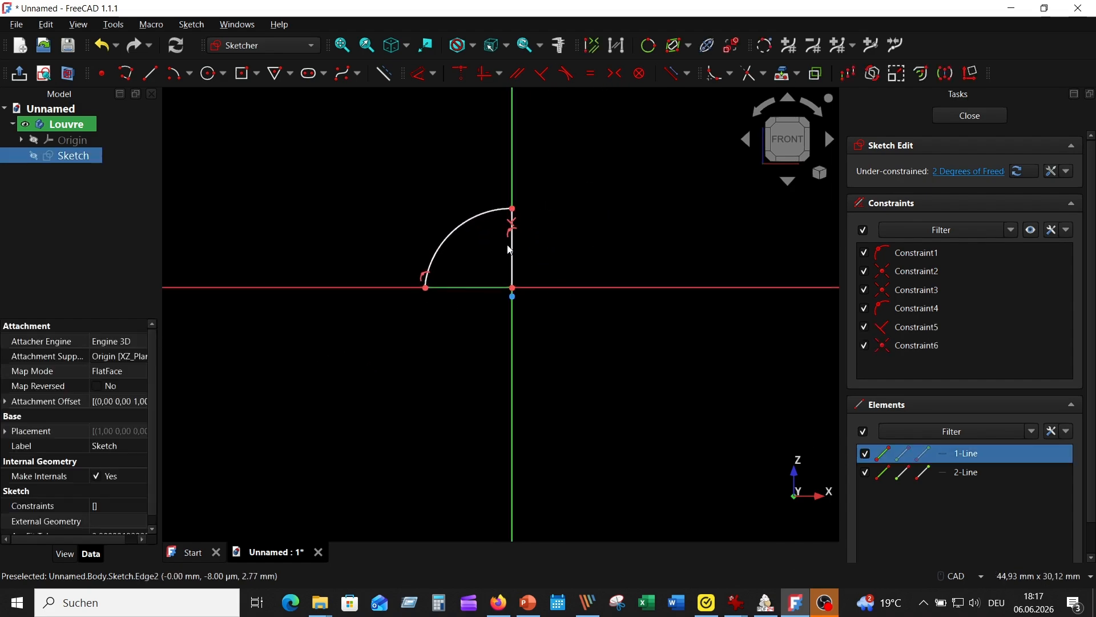
click(511, 250)
click(591, 73)
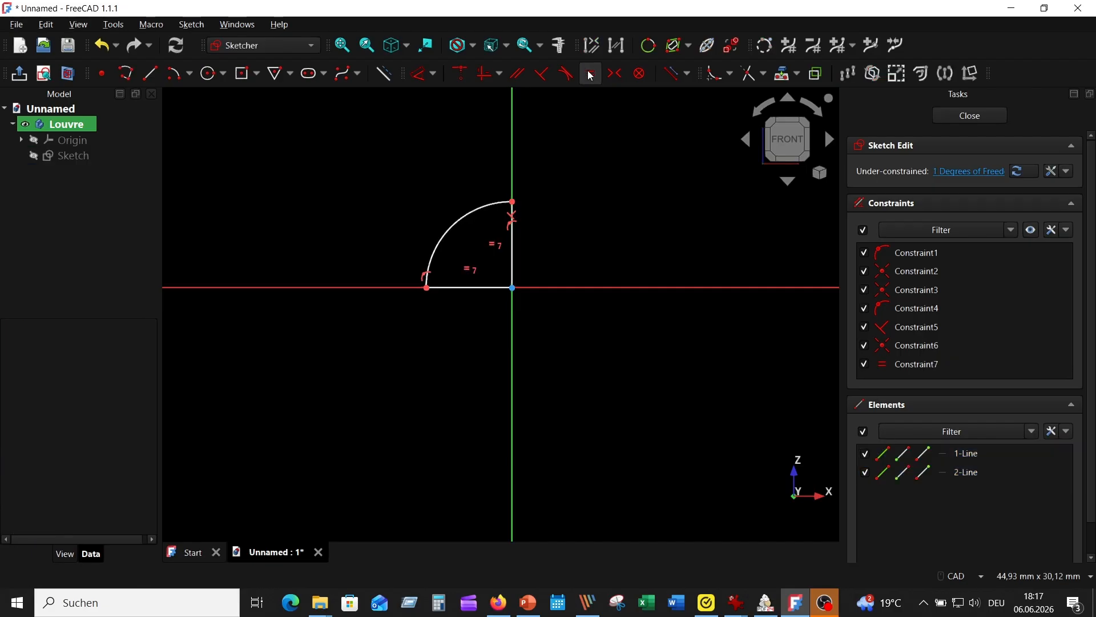
- Dimension the profile's horizontal leg as 4 mm and finish the sketch
click(467, 289)
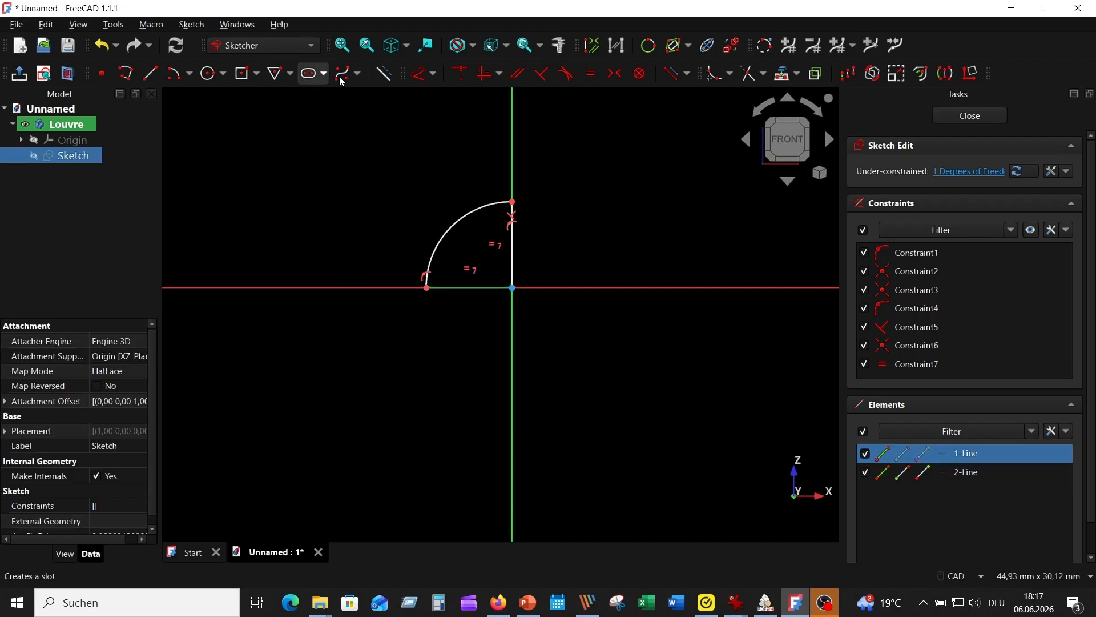
key(d)
click(465, 305)
text(4)
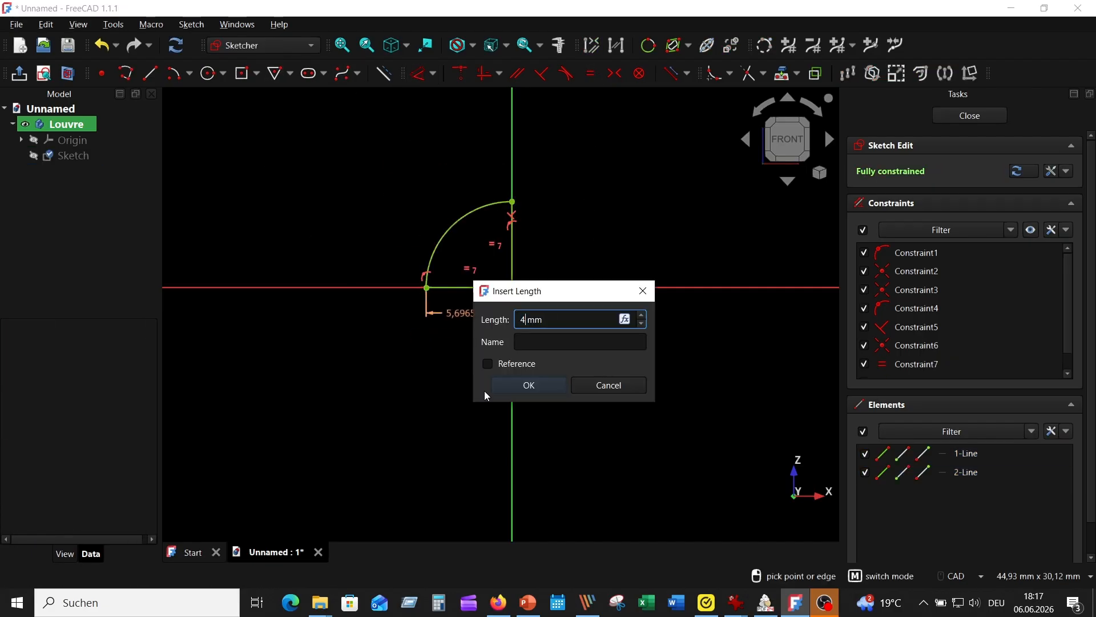
key(Return)
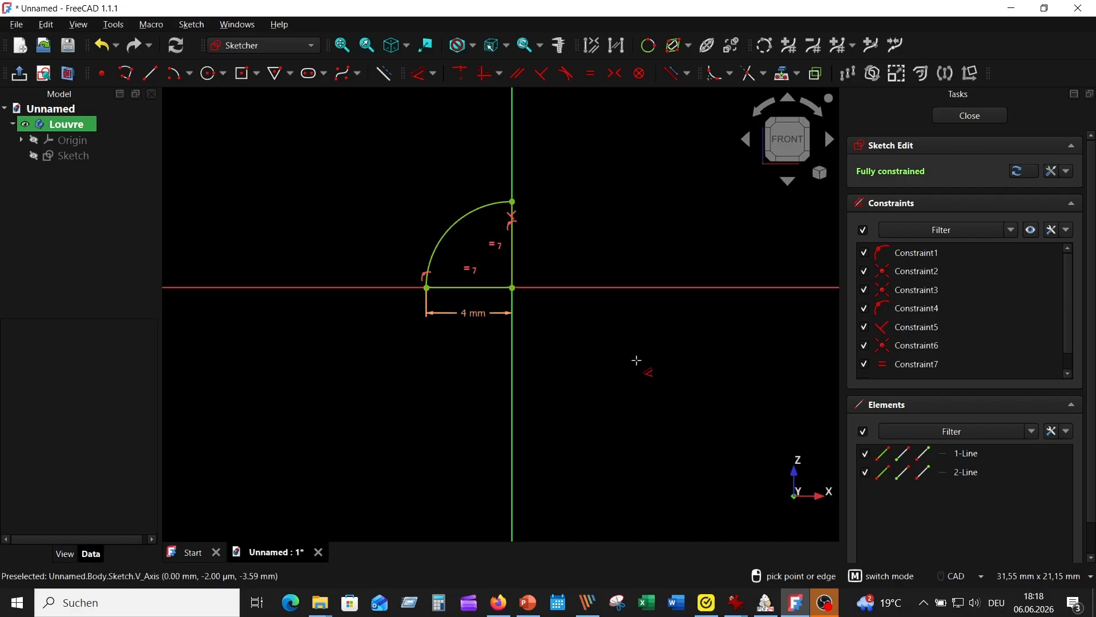
click(967, 116)
- Pad the quarter-circle sketch symmetrically with a length of 10 mm
scroll(552, 316, up, 5)
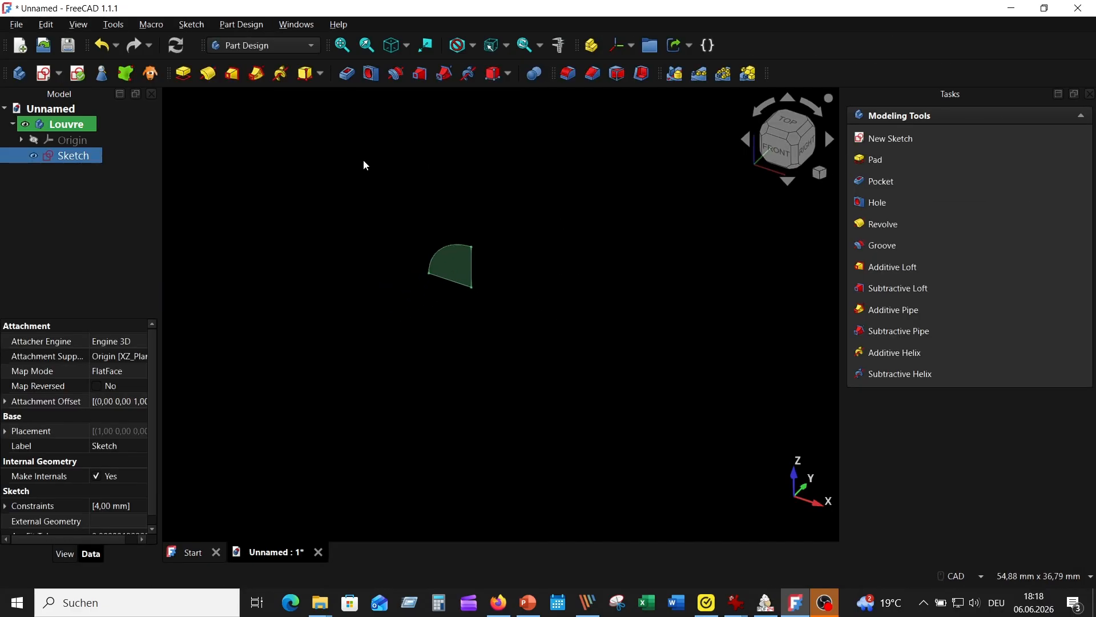
click(183, 74)
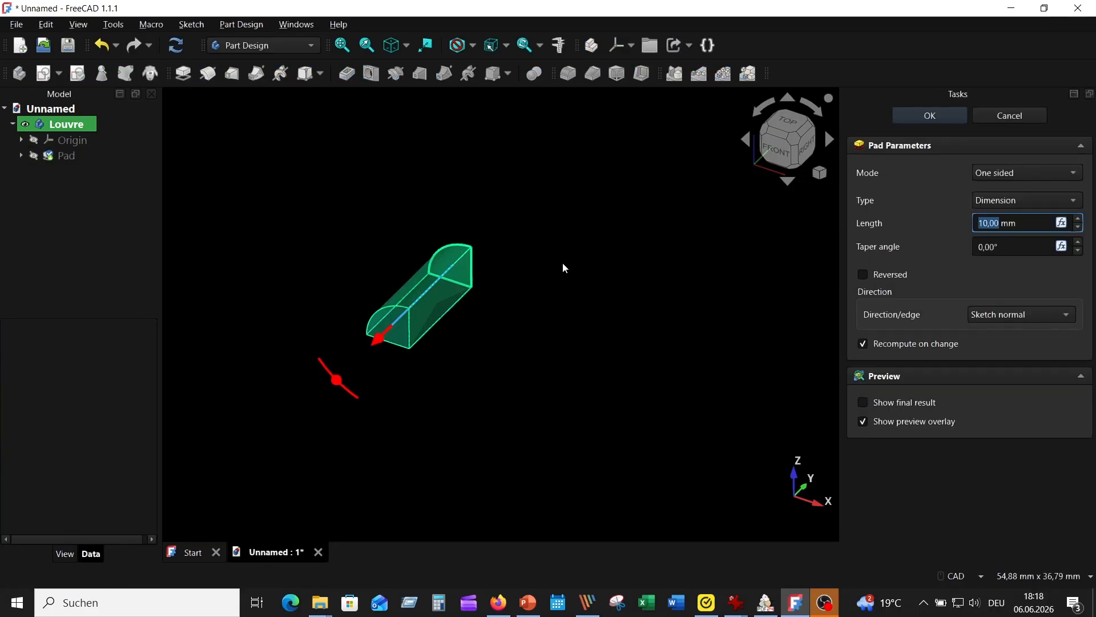
click(1040, 171)
click(1011, 206)
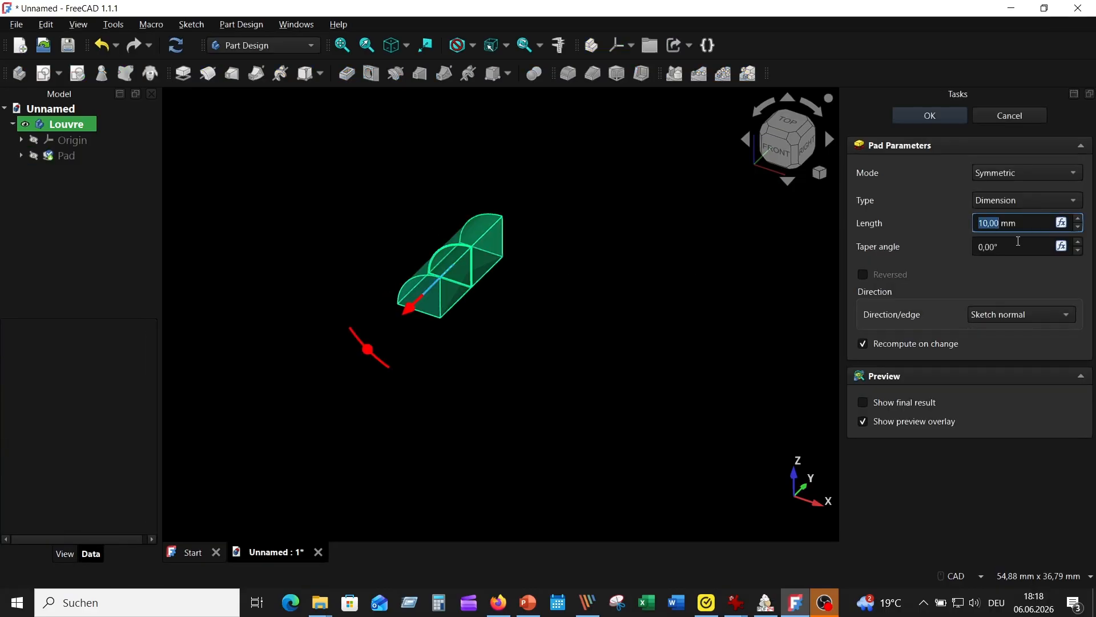
click(930, 116)
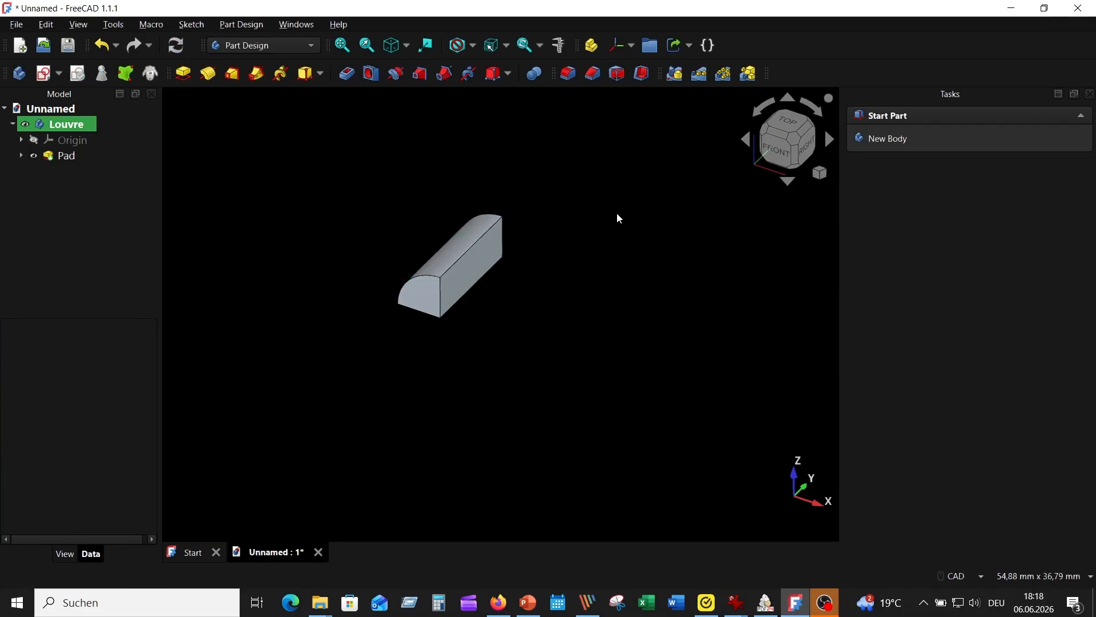
- Start a sketch on the pad's flat vertical side face and project the face's vertical end edge at negative Y as external geometry
scroll(551, 297, up, 4)
middle_drag(545, 311, 563, 298)
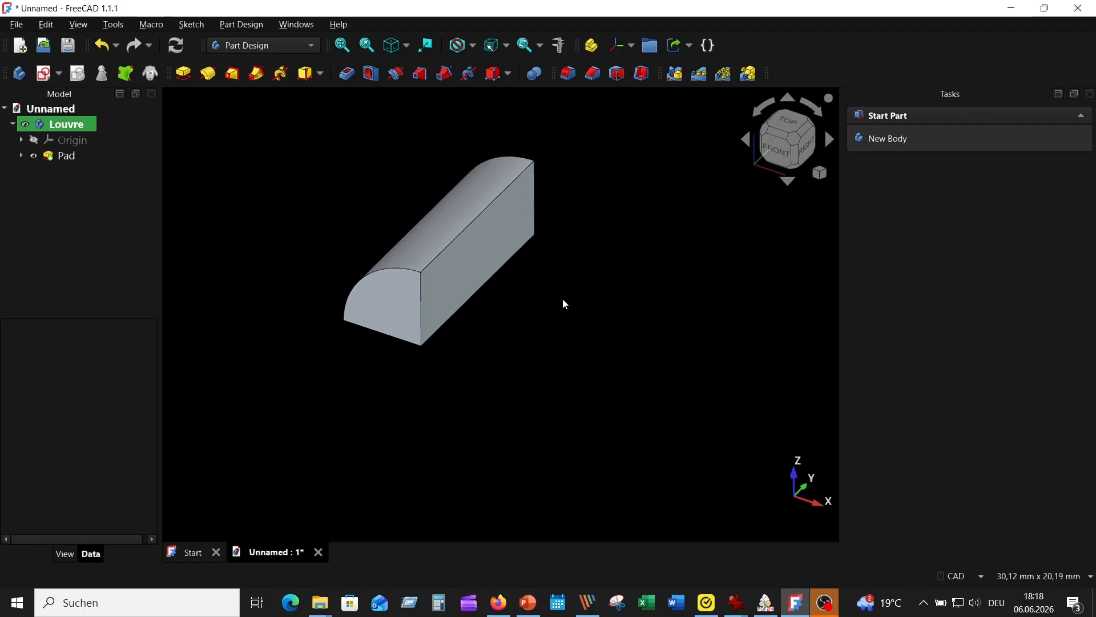
click(444, 275)
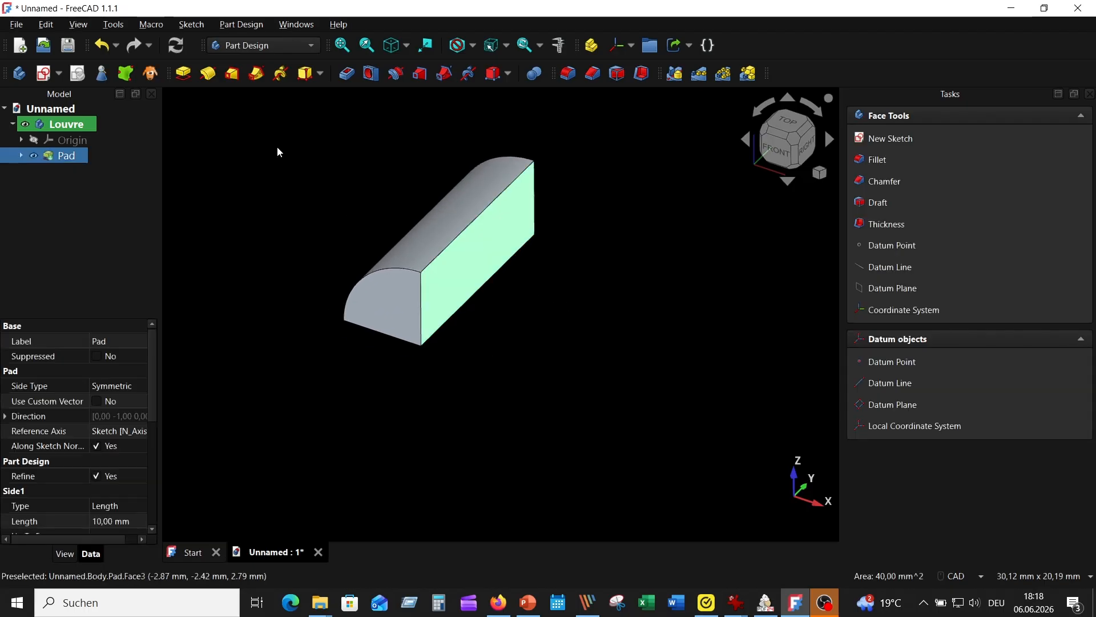
click(44, 73)
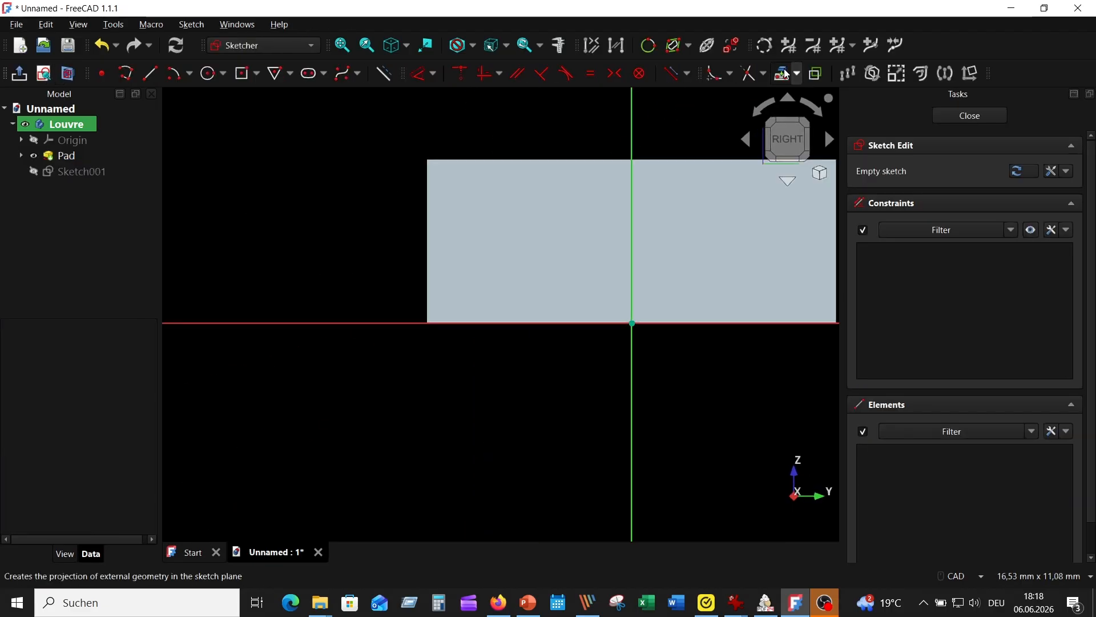
click(816, 73)
click(424, 229)
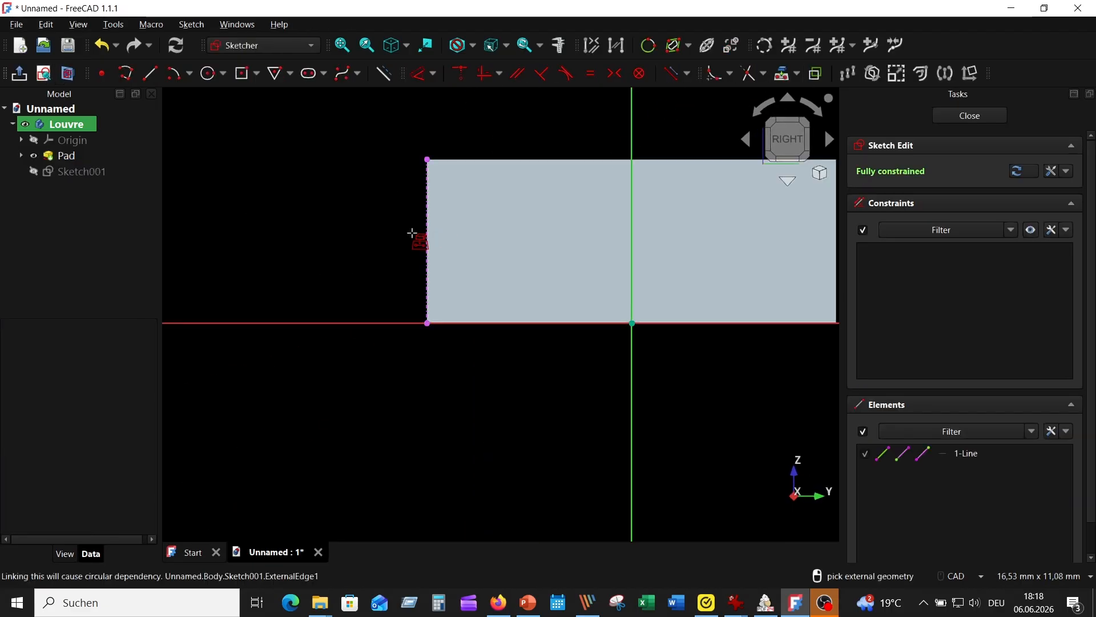
middle_click(266, 233)
scroll(532, 318, up, 1)
middle_drag(531, 319, 279, 271)
right_click(275, 127)
- Draw a closed polyline down the projected edge, outward about 3 mm along the horizontal axis, and back to the edge's upper end with a tangent arc
click(125, 74)
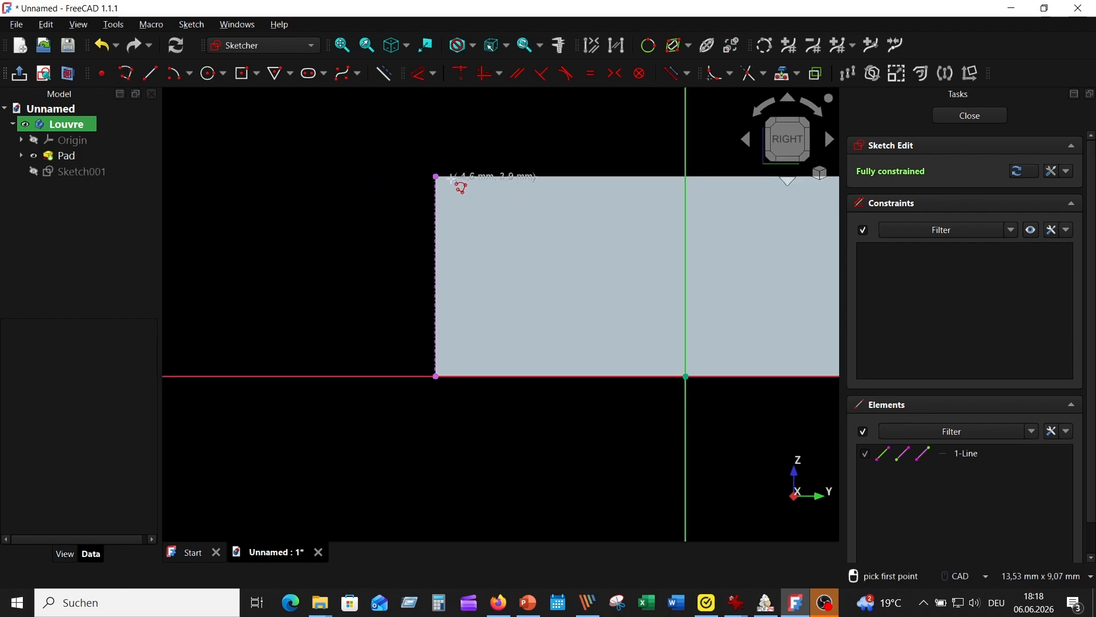
click(437, 177)
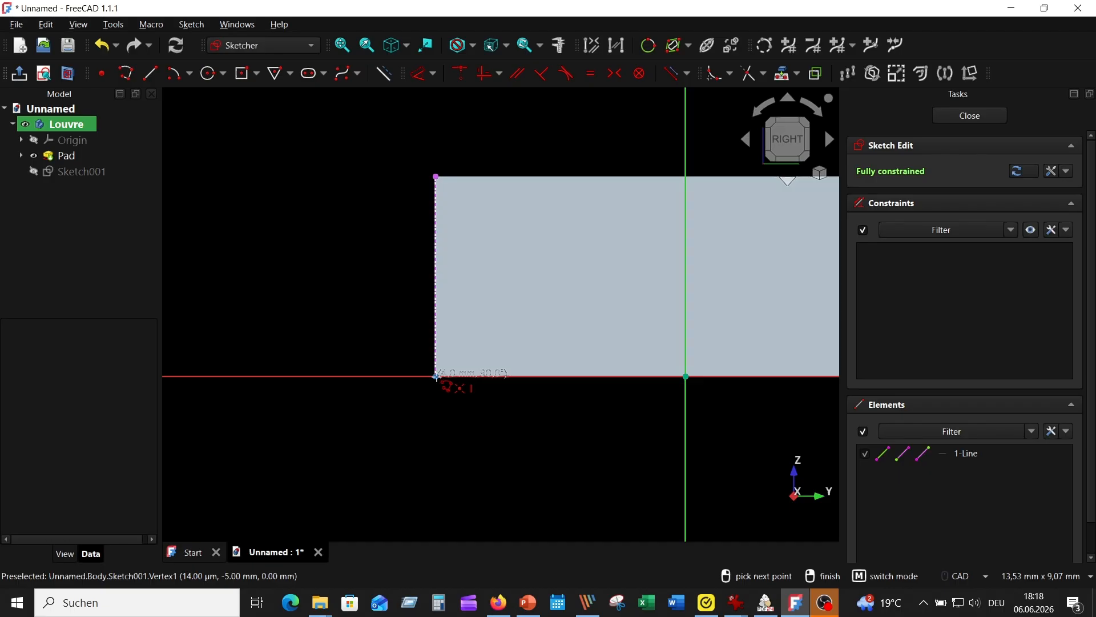
click(437, 375)
click(288, 375)
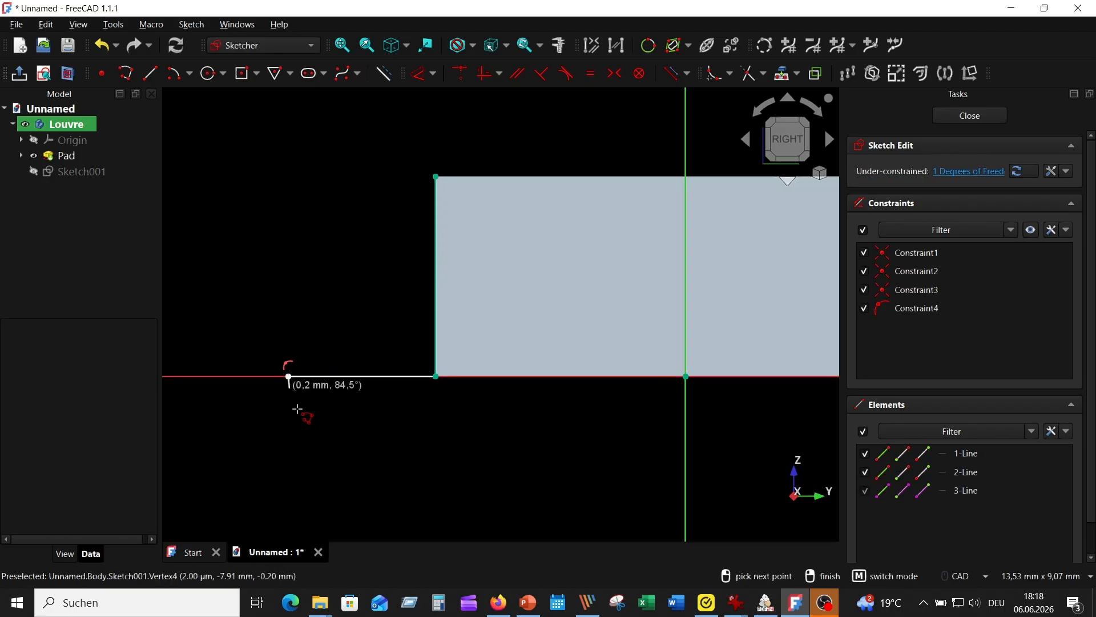
key(m)
key(m)
key(m)
key(m)
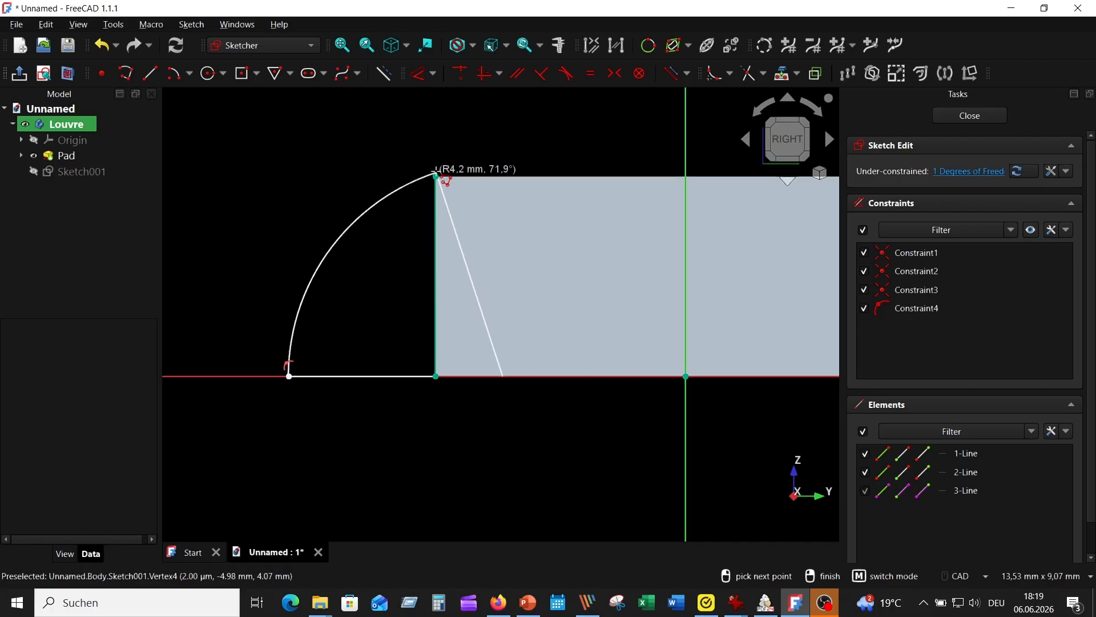
click(435, 175)
right_click(273, 151)
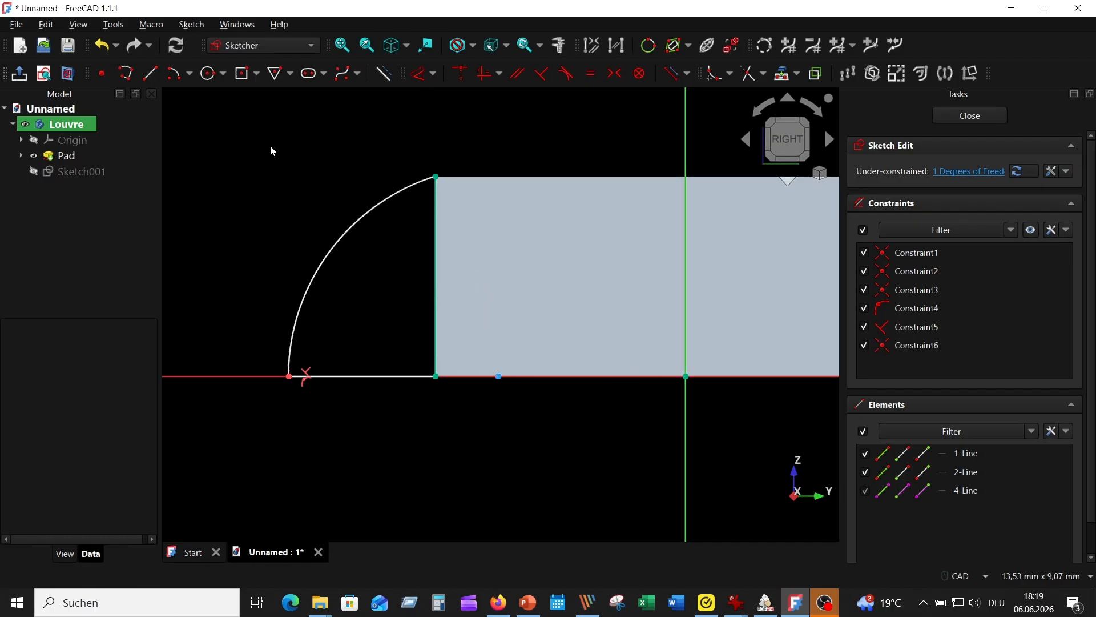
- Hide the pad, constrain the new profile's horizontal and vertical legs to equal length, and finish the sketch
click(34, 155)
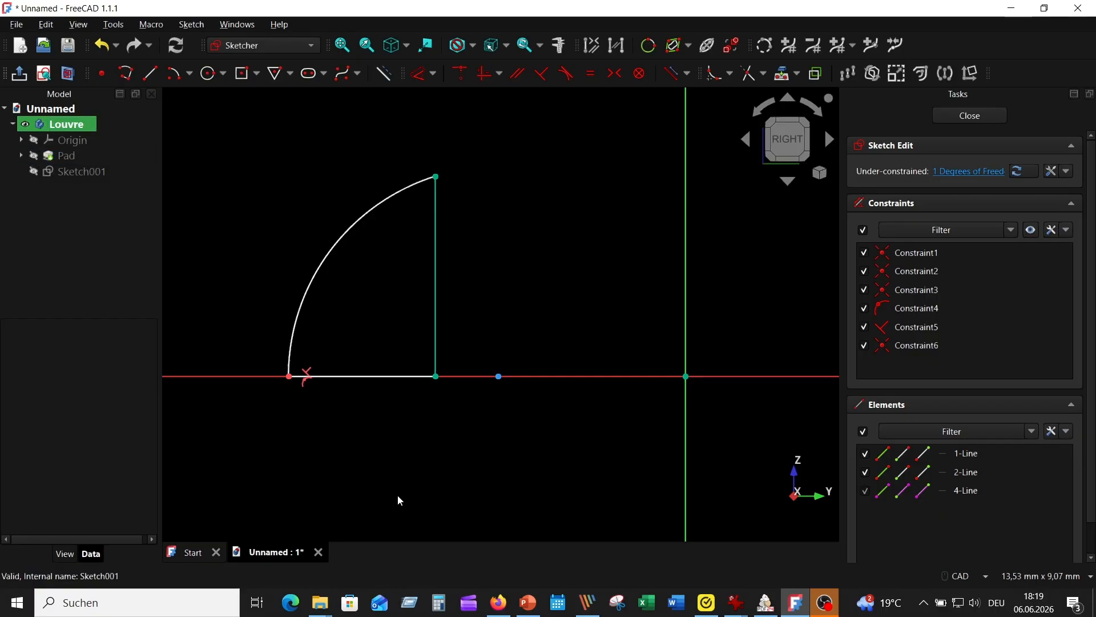
click(375, 379)
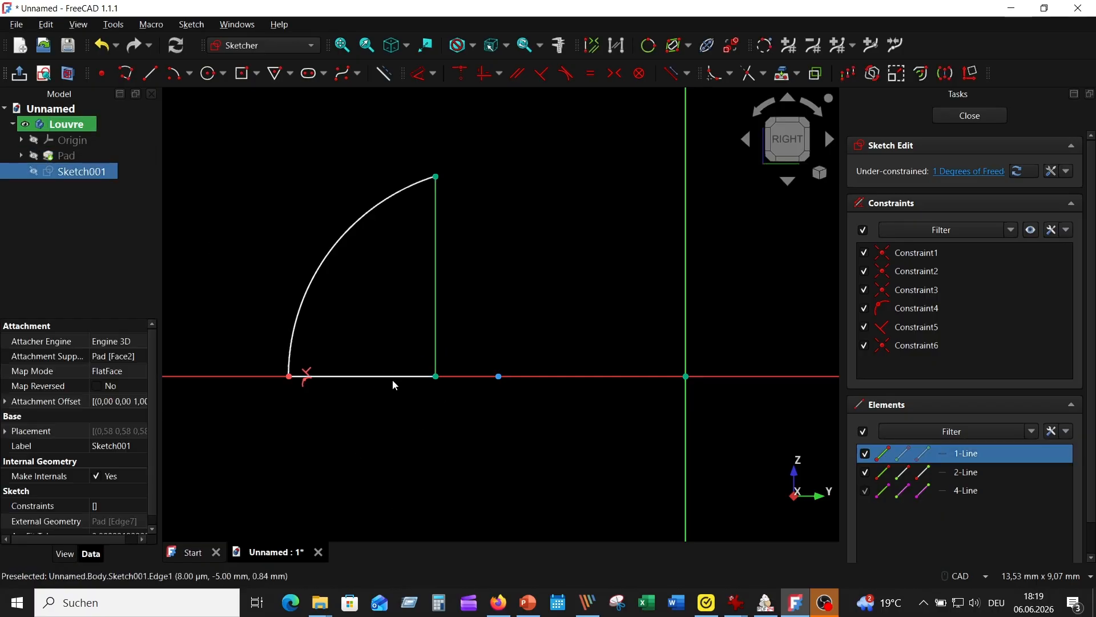
click(436, 320)
click(590, 73)
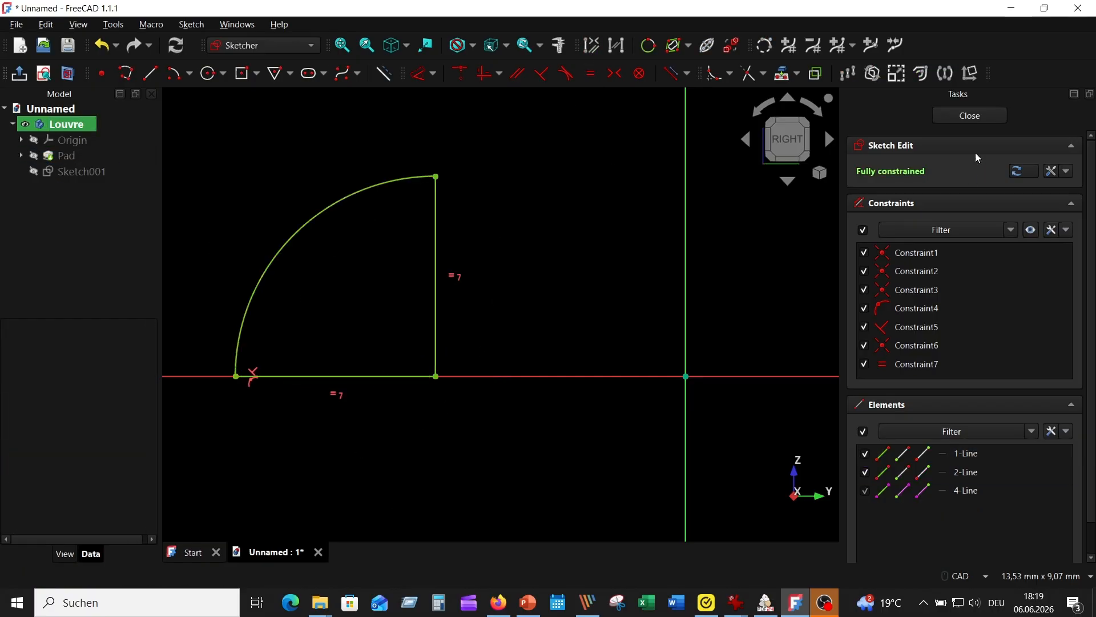
click(970, 115)
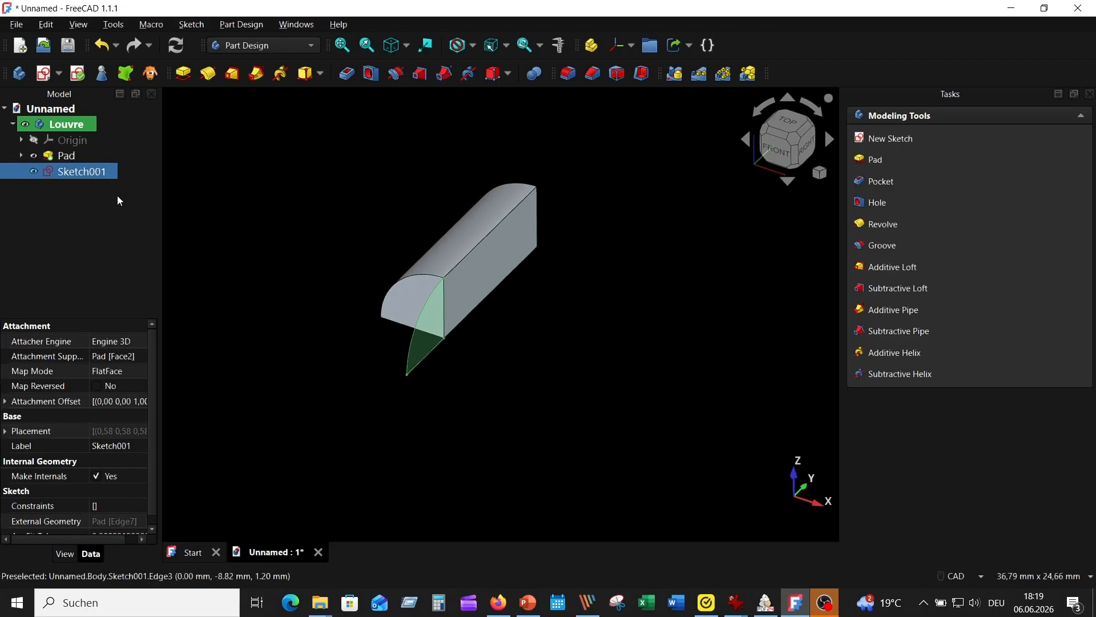
- Revolve the new sketch 90° in the reversed direction about the pad's vertical end edge
click(207, 73)
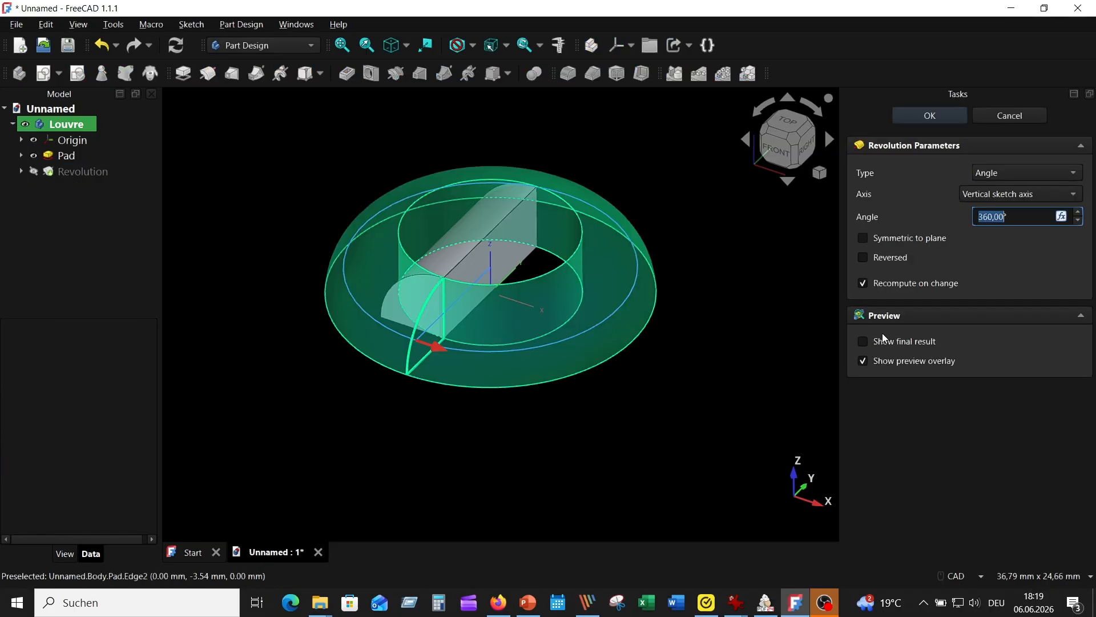
click(1013, 194)
click(1013, 277)
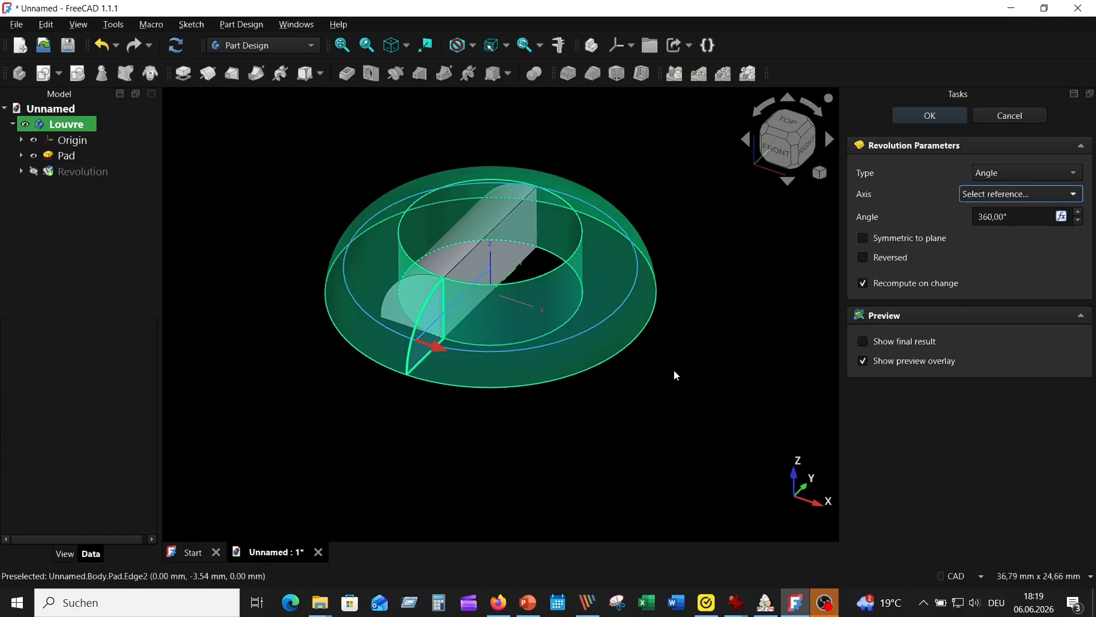
click(444, 299)
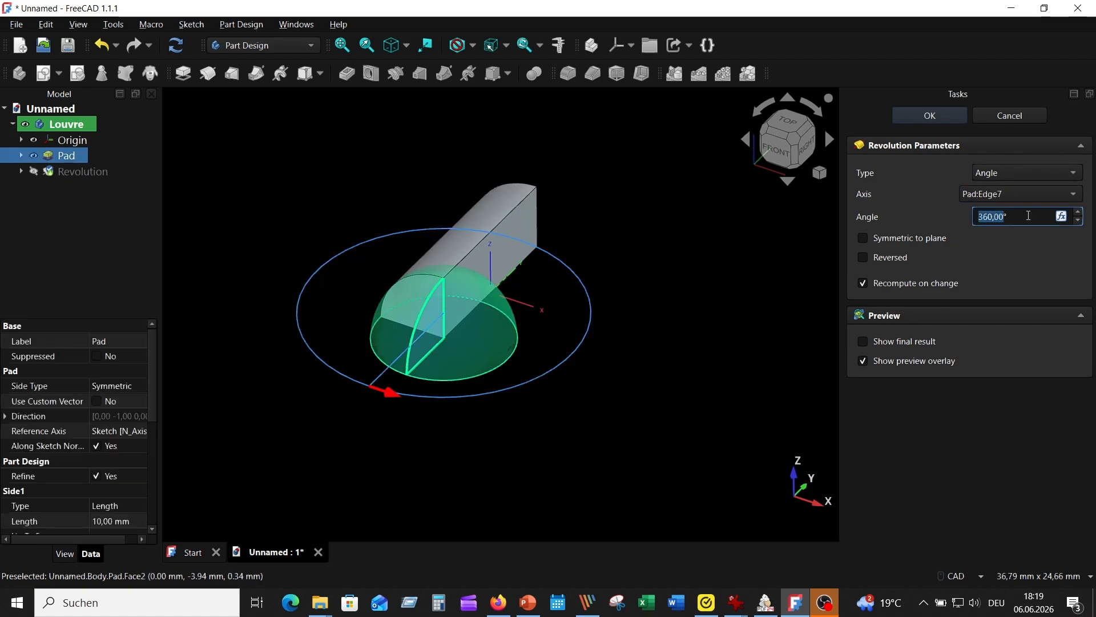
text(-0)
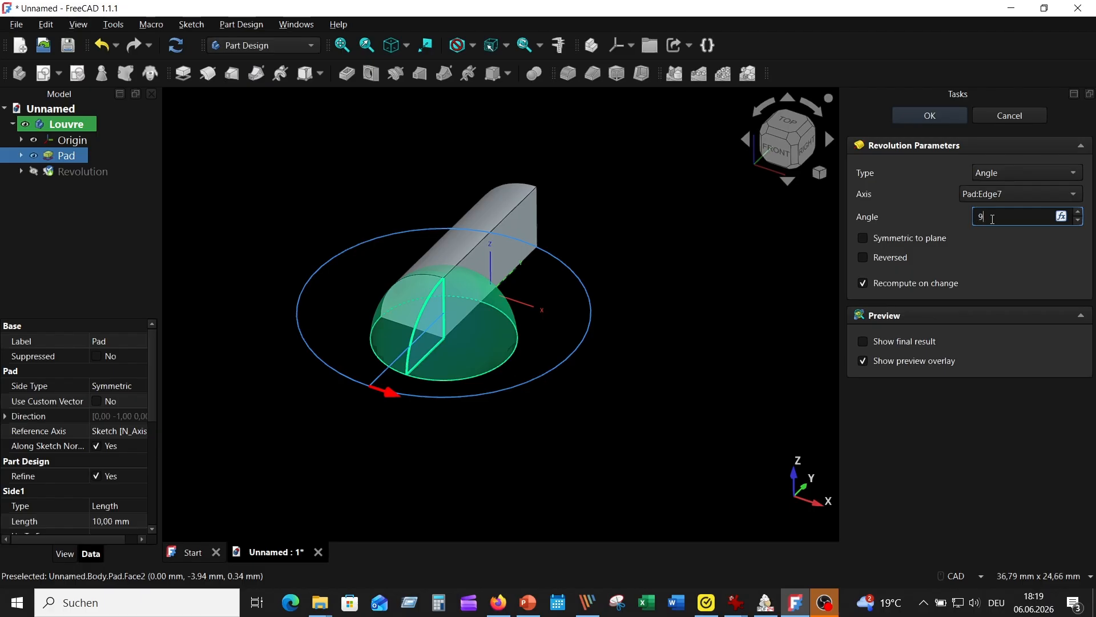
click(863, 258)
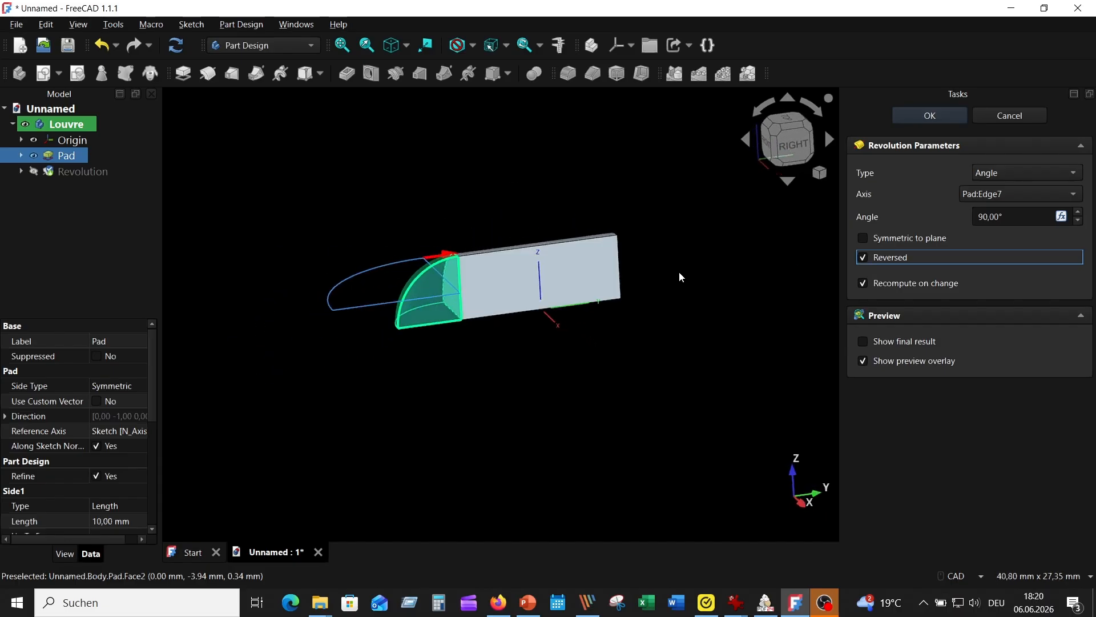
click(930, 115)
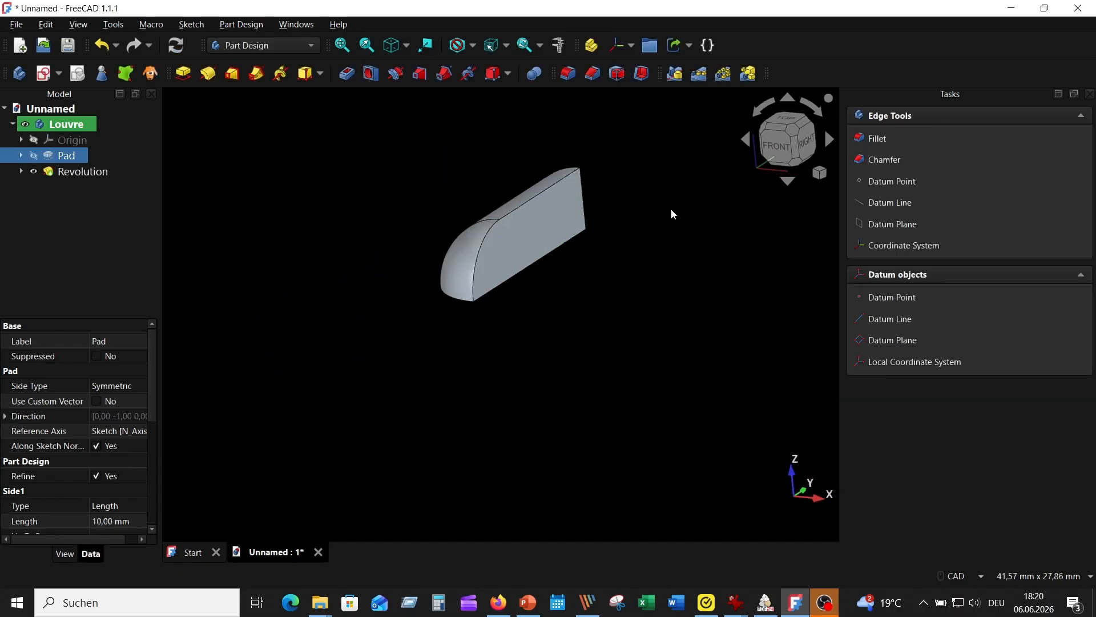
- Mirror the revolved rounded end across the base XZ-plane to round the opposite end
click(101, 170)
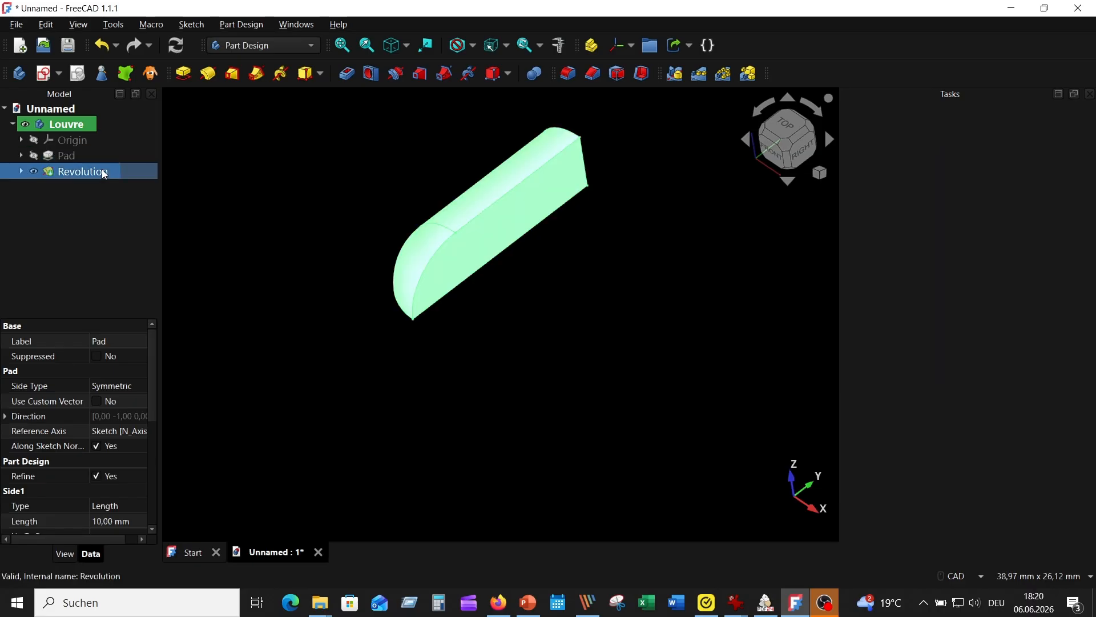
click(675, 73)
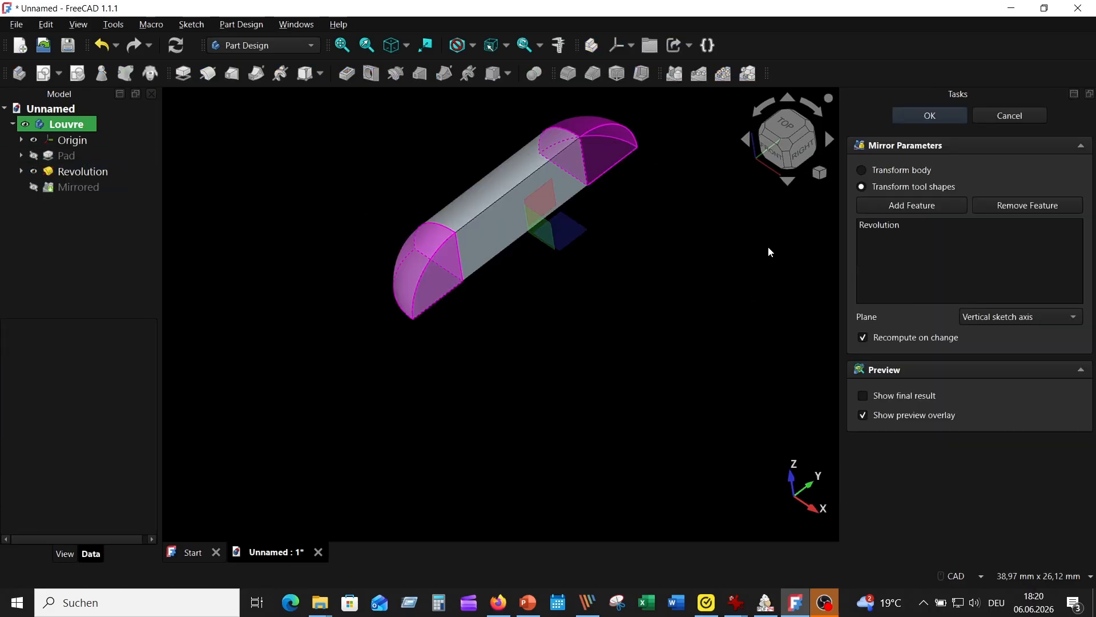
click(1033, 317)
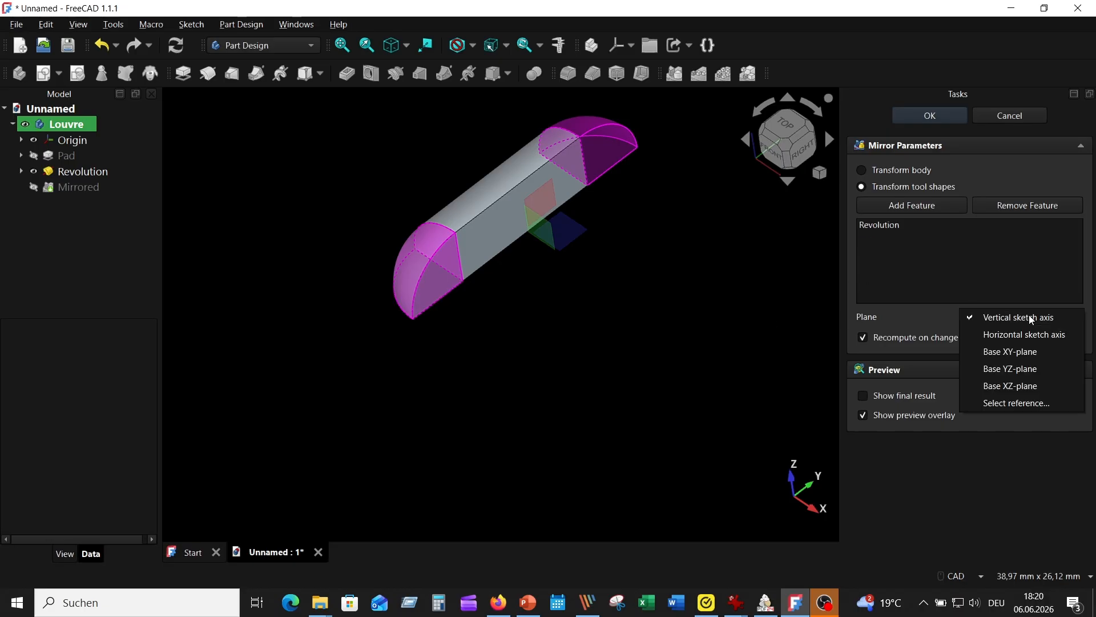
click(1027, 385)
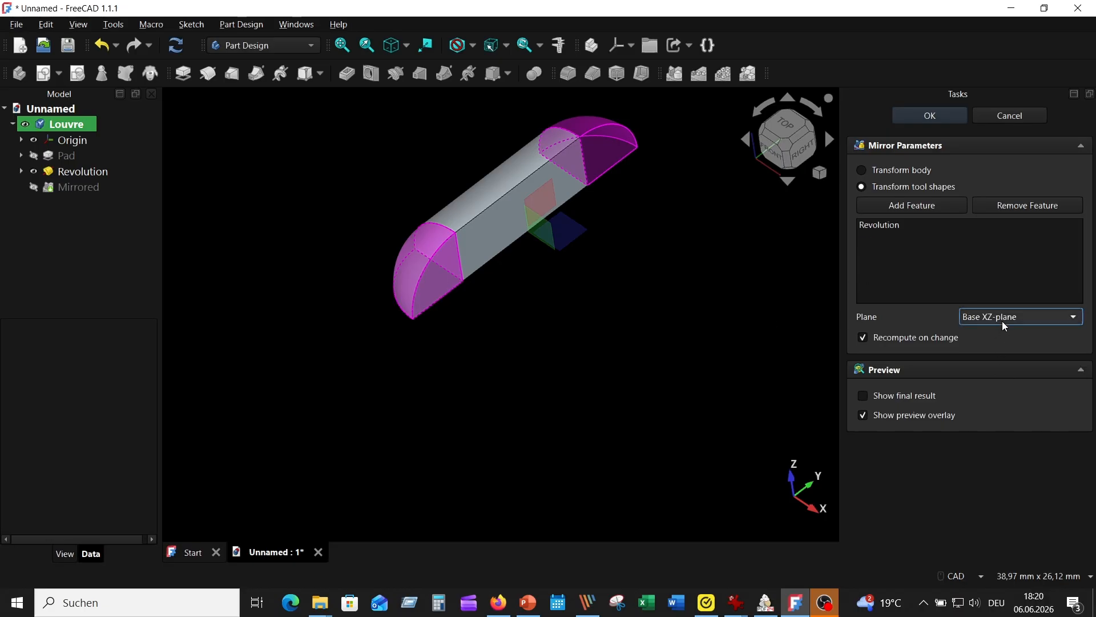
click(928, 116)
scroll(573, 294, down, 3)
middle_drag(574, 294, 535, 375)
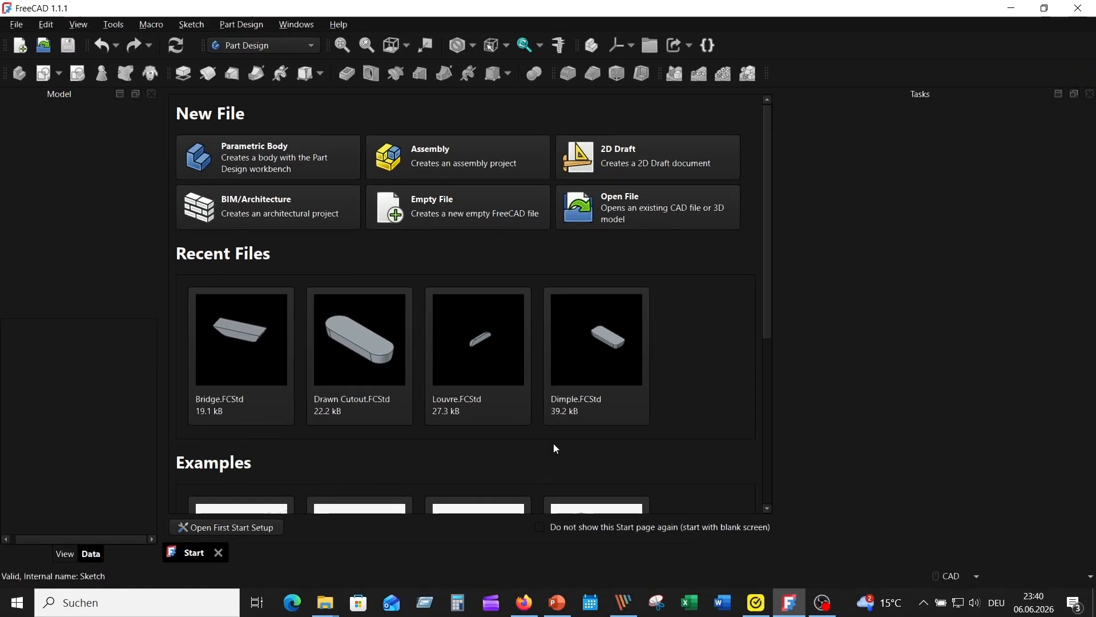
- Create a new empty document and switch to the Sheet Metal workbench
click(459, 214)
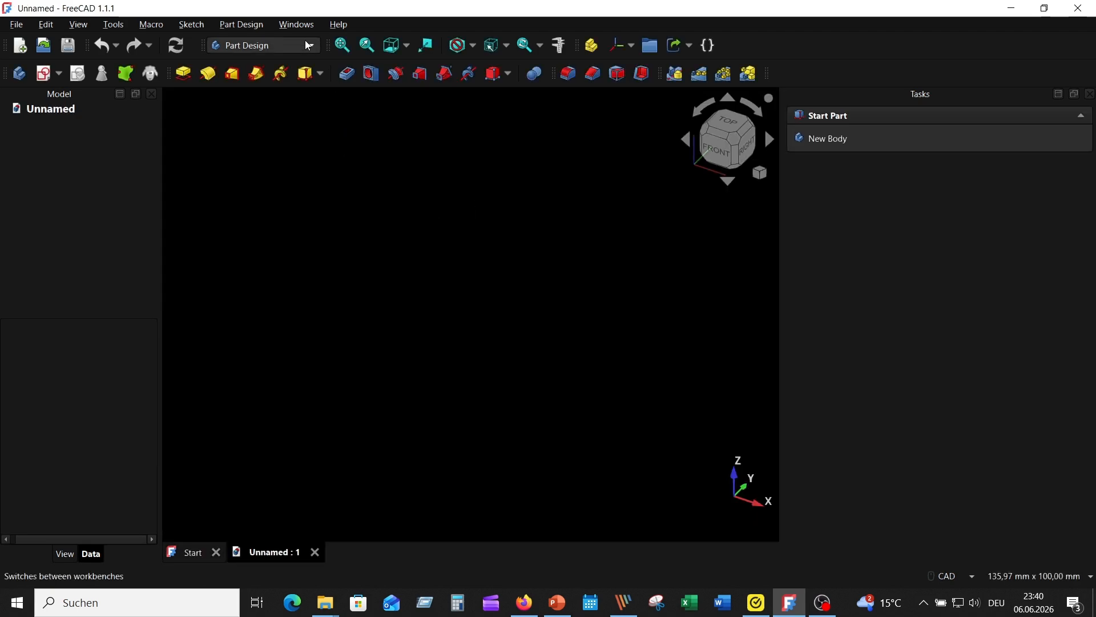
click(314, 46)
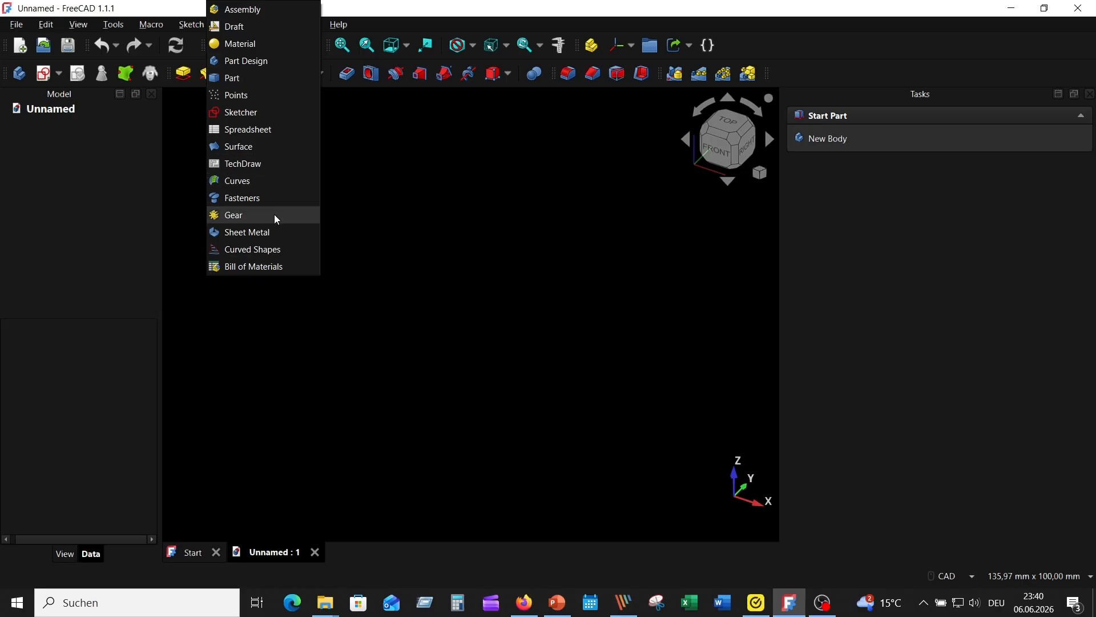
click(266, 232)
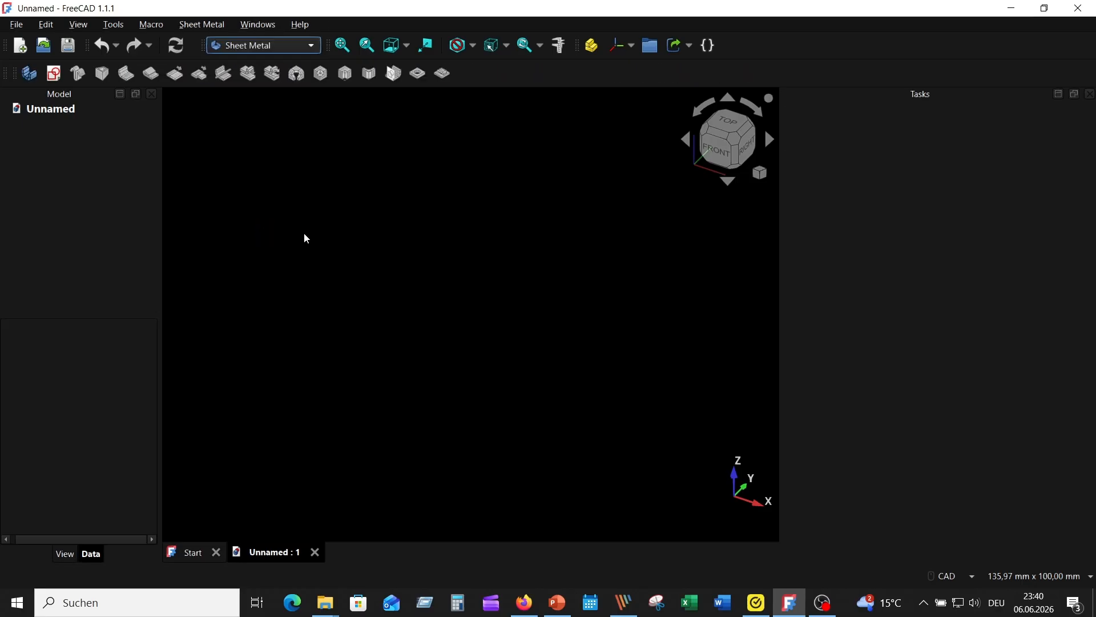
- Add a flat sheet metal base shape with 2 mm thickness, 40 mm width and 60 mm length in a new body
click(32, 75)
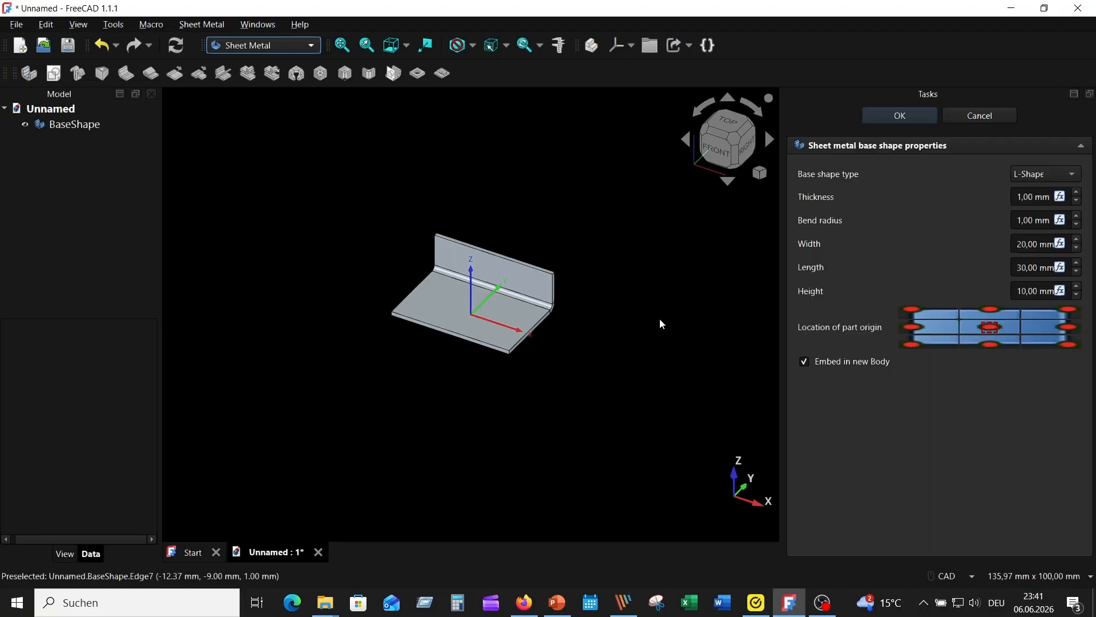
click(1074, 176)
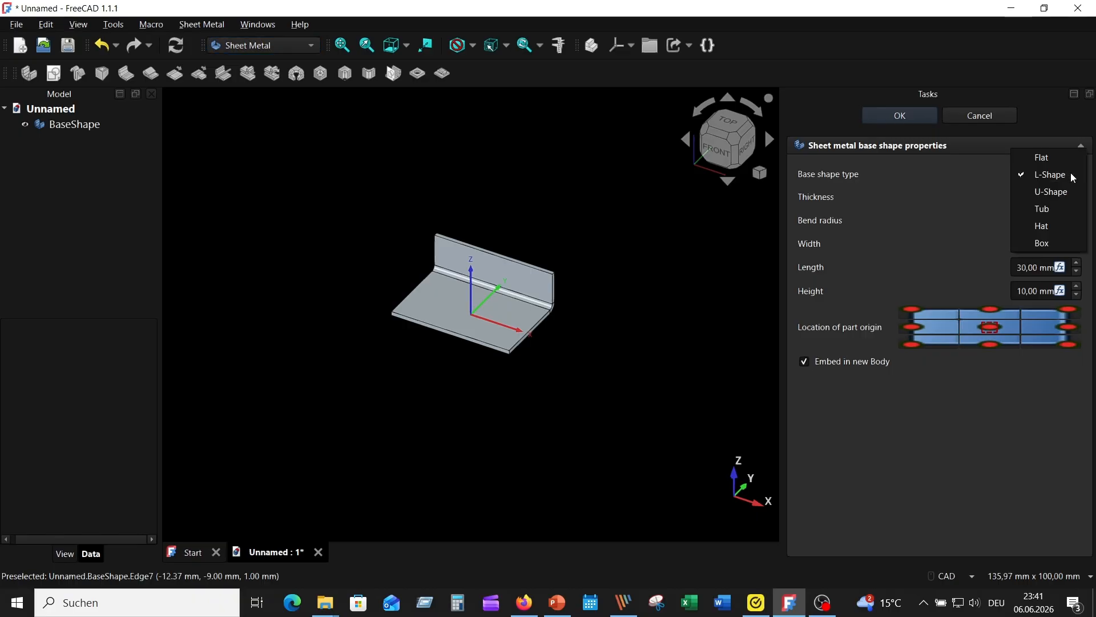
click(1043, 158)
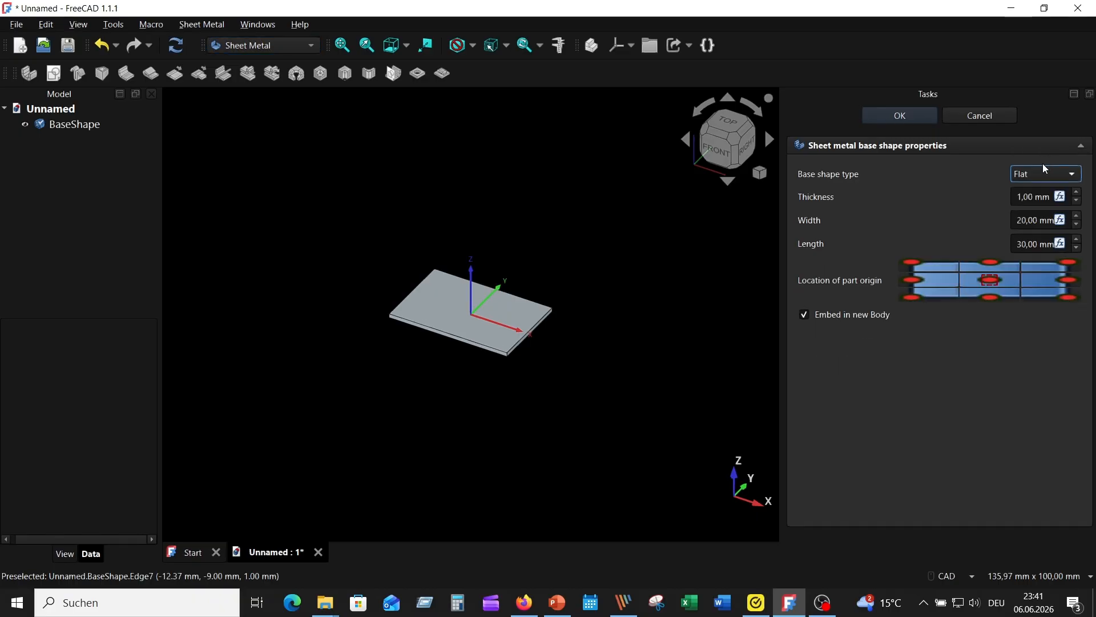
click(1021, 198)
key(BackSpace)
text(2)
click(1011, 222)
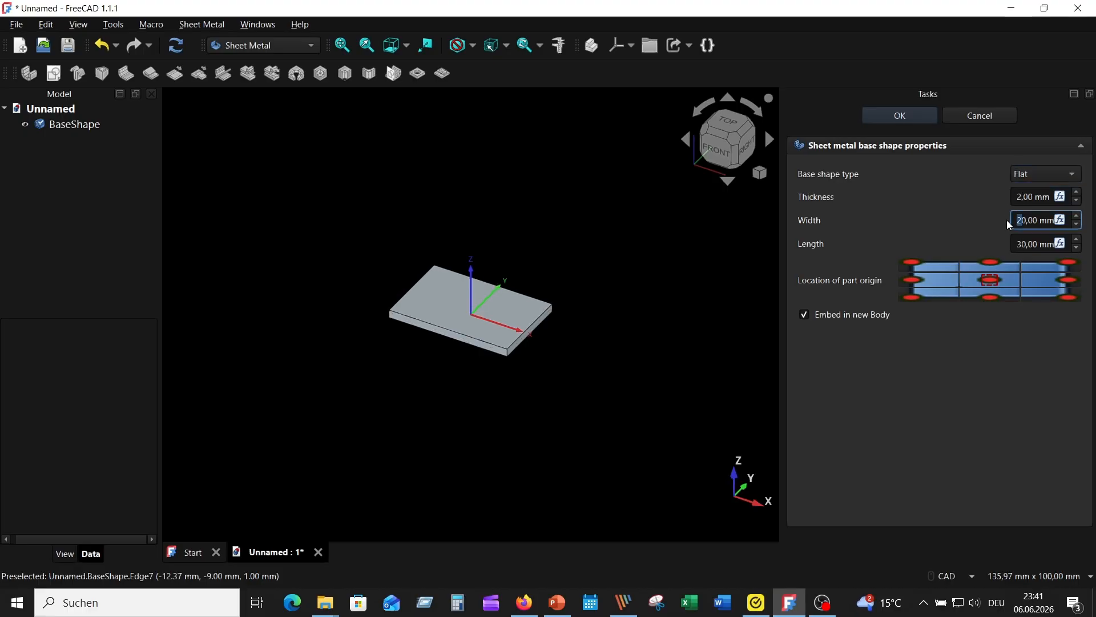
click(1015, 249)
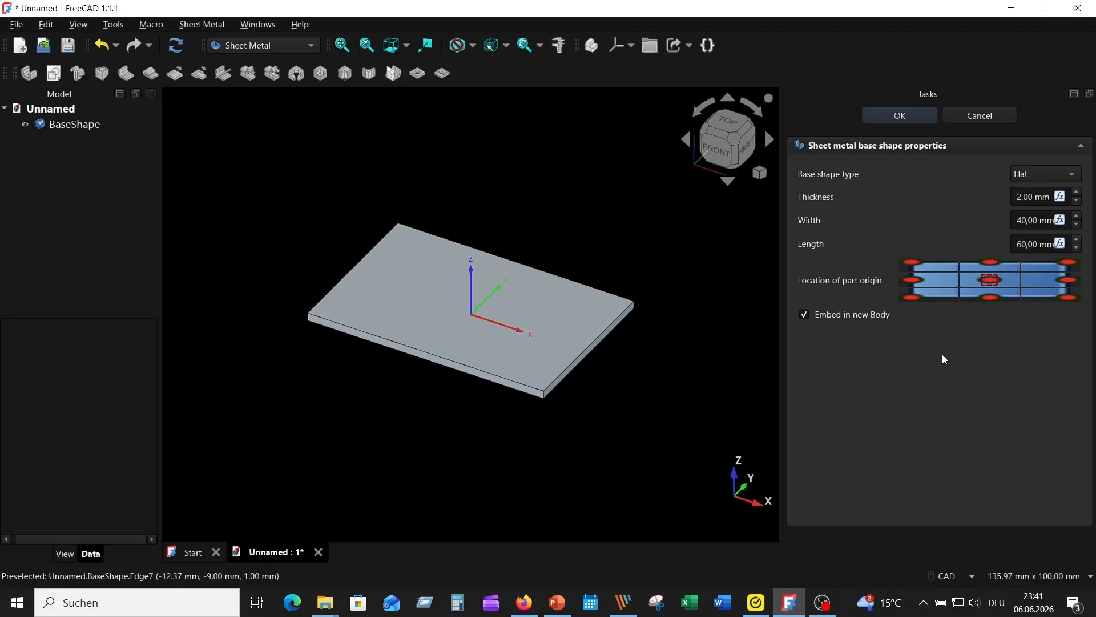
click(903, 120)
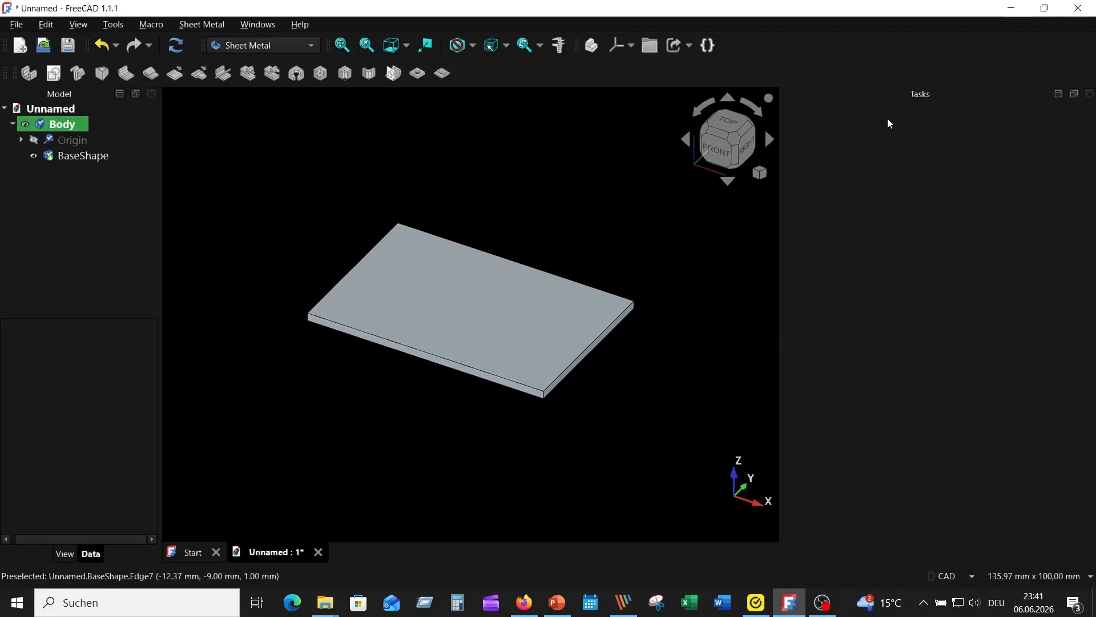
- Open Louvre.FCStd, copy its Louvre body with all dependencies, and close that document
click(45, 45)
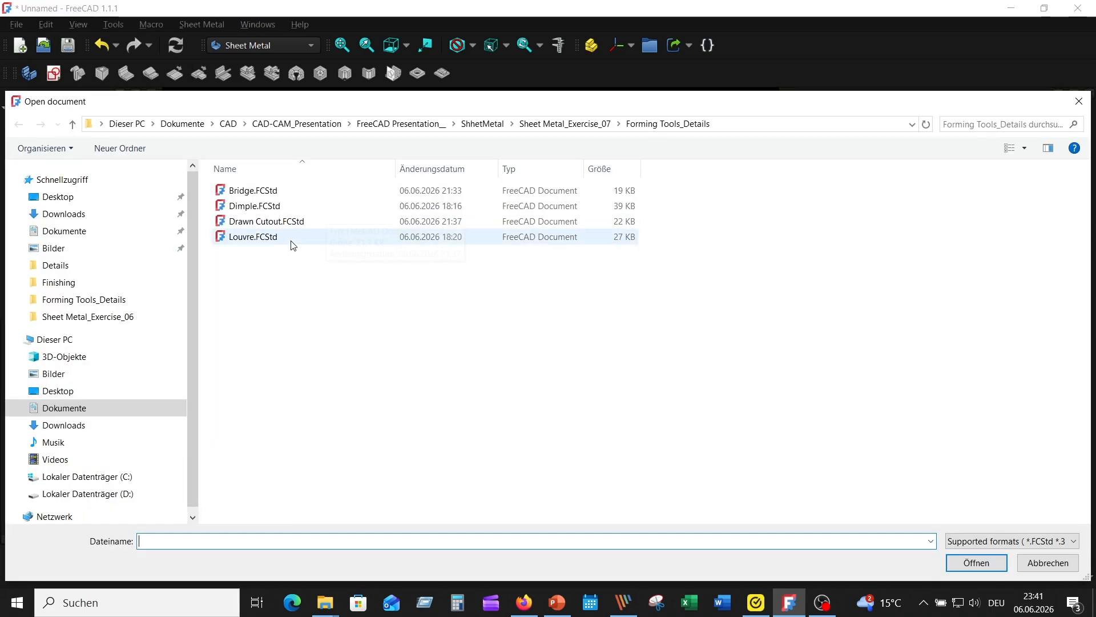
click(292, 242)
click(977, 563)
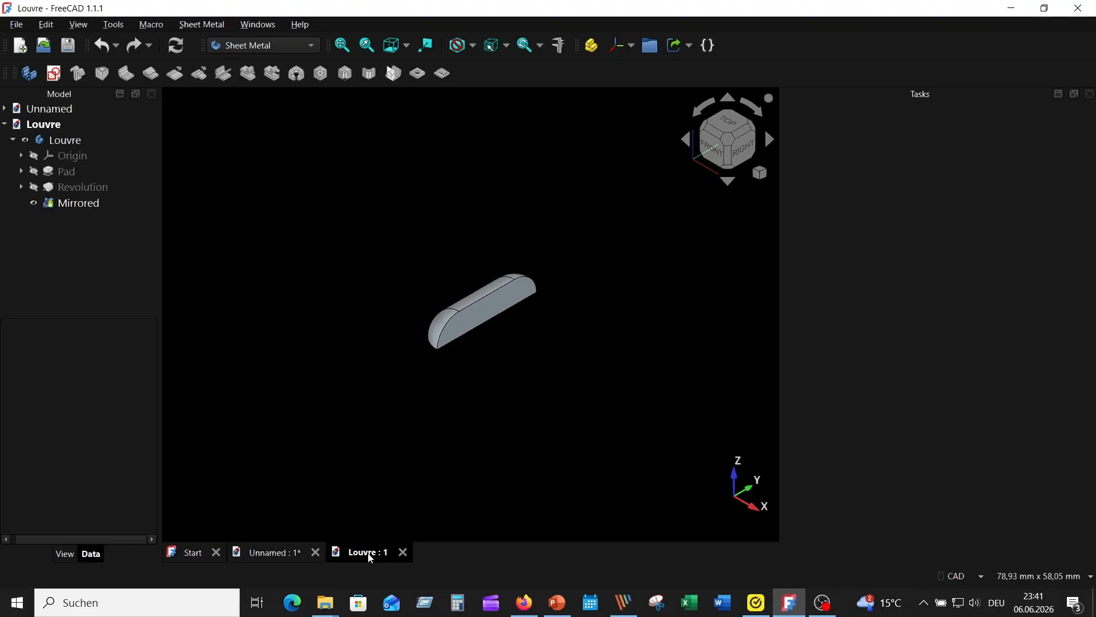
click(72, 139)
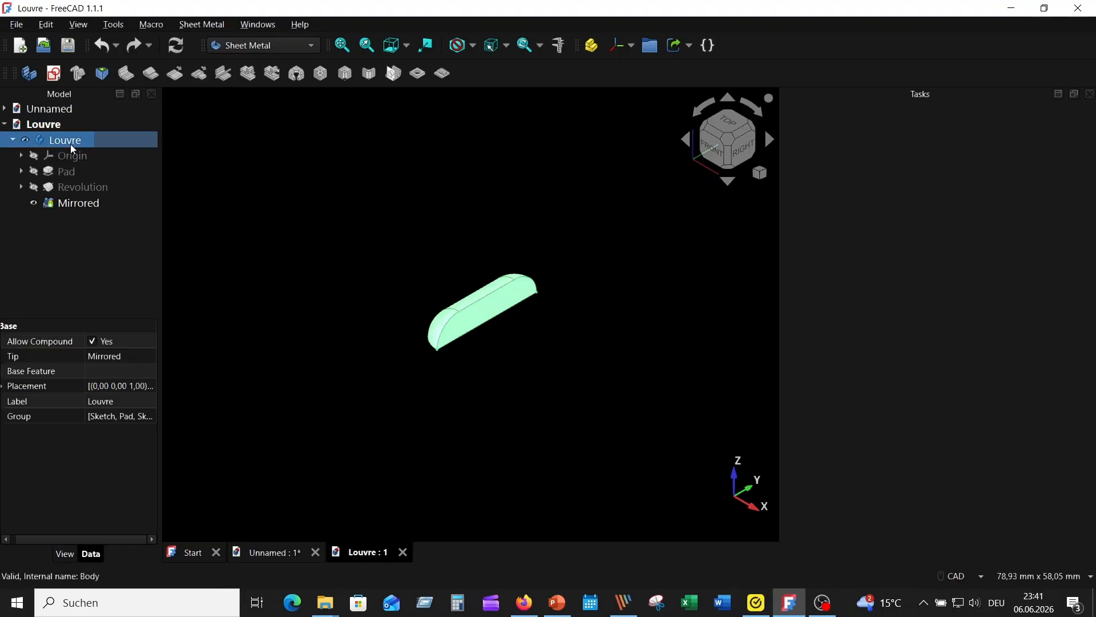
right_click(63, 138)
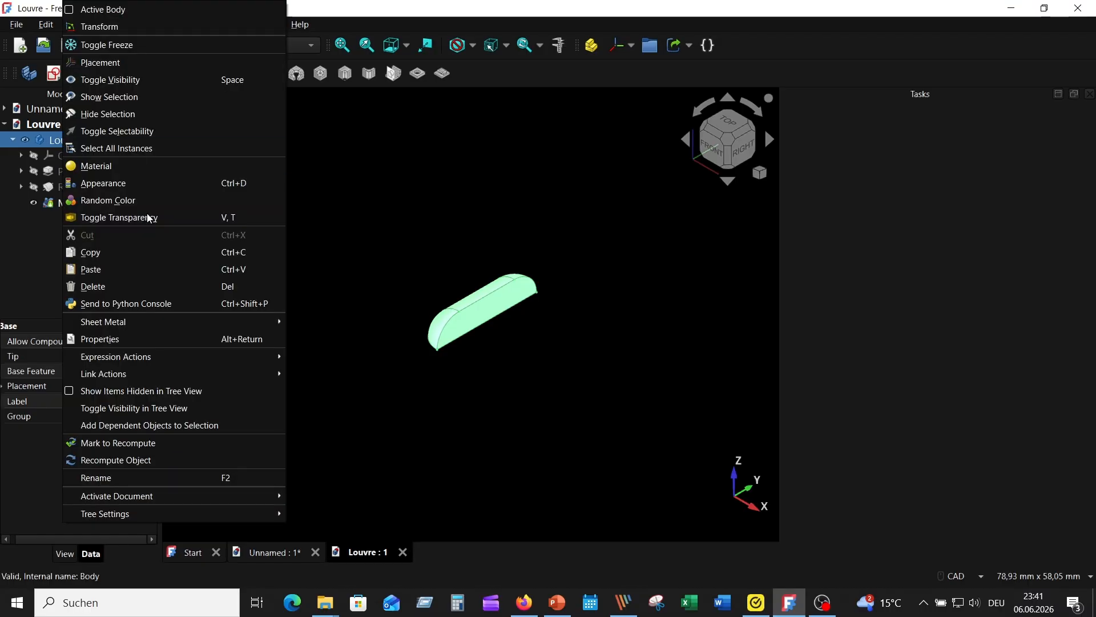
click(126, 252)
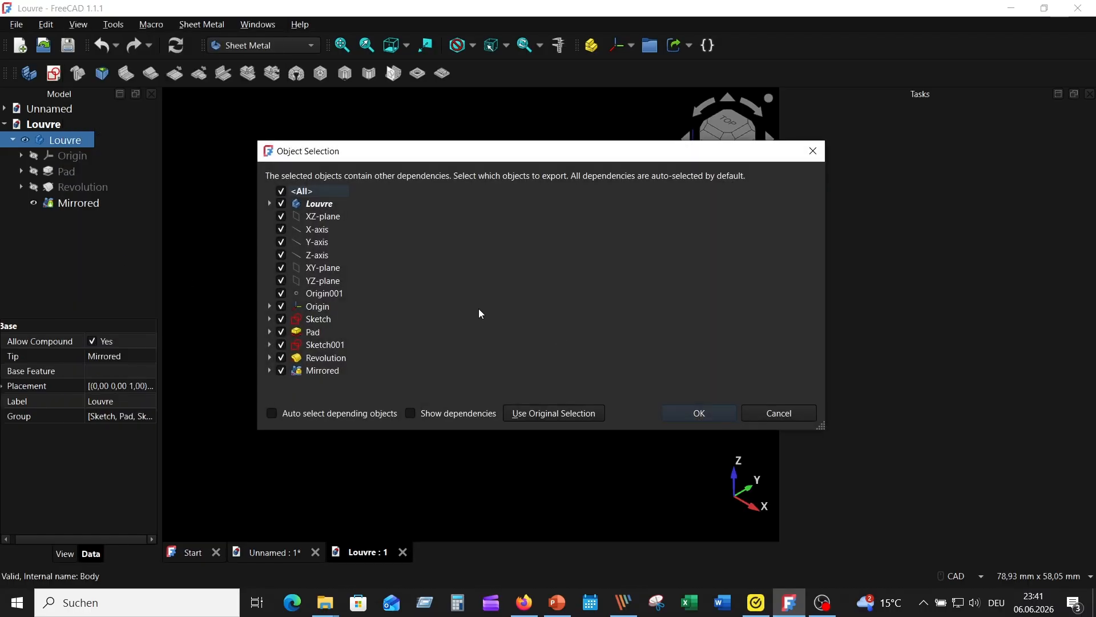
click(723, 413)
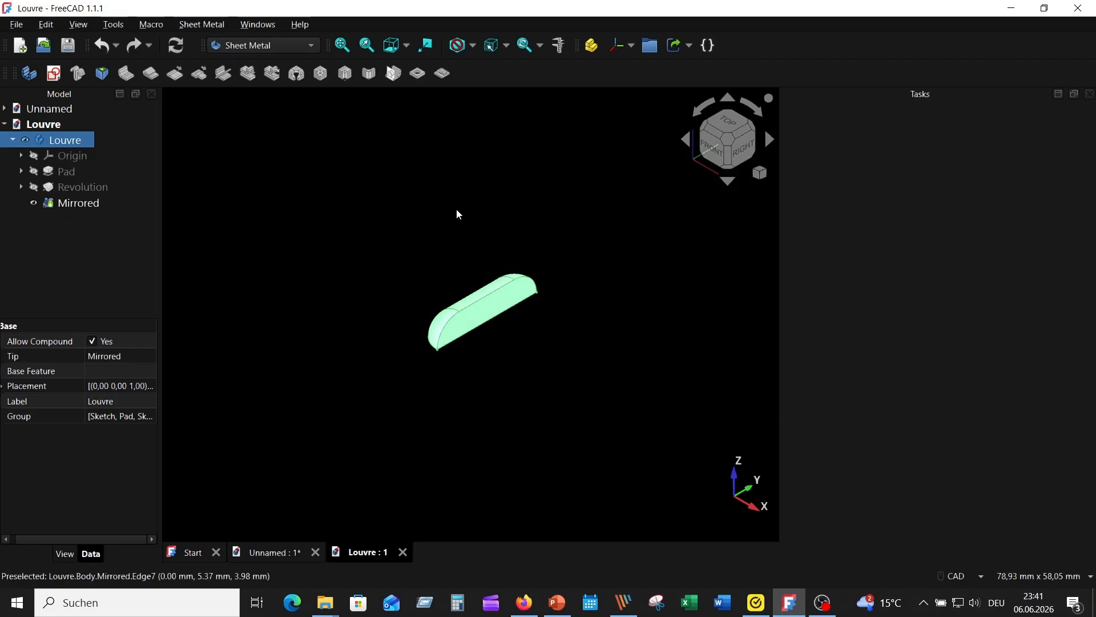
click(403, 552)
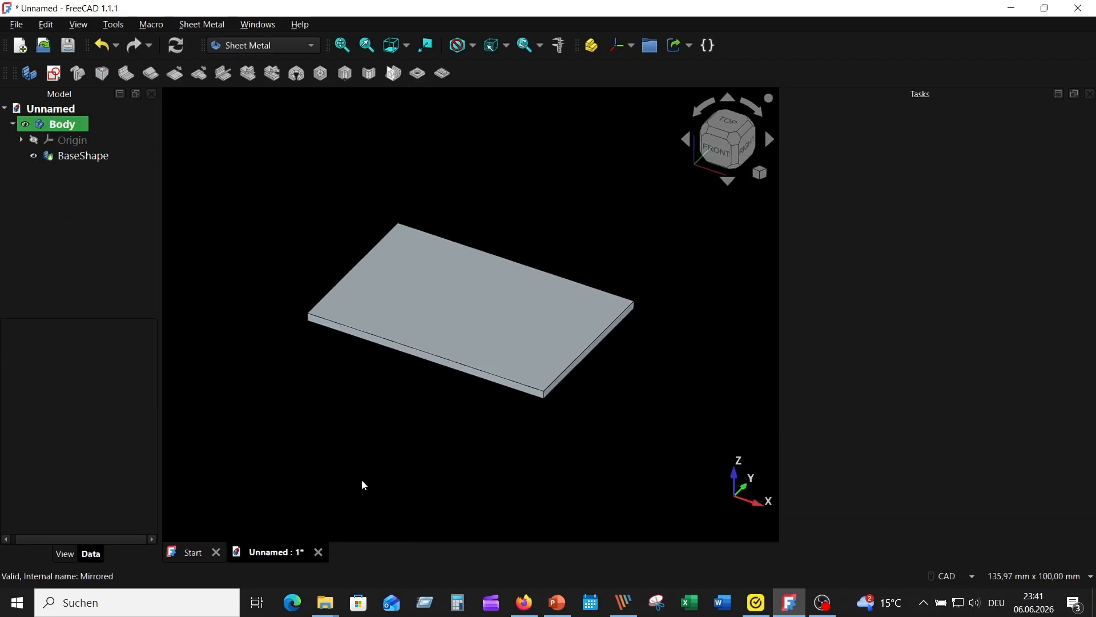
- Paste the copied Louvre body into the document containing the flat sheet
click(60, 124)
right_click(62, 127)
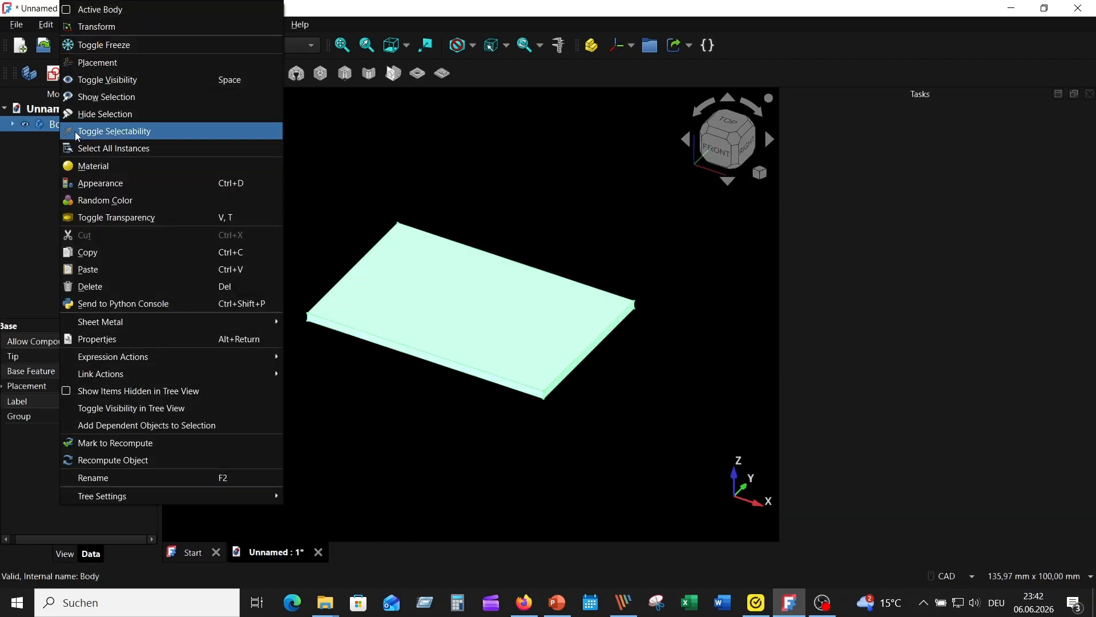
click(115, 272)
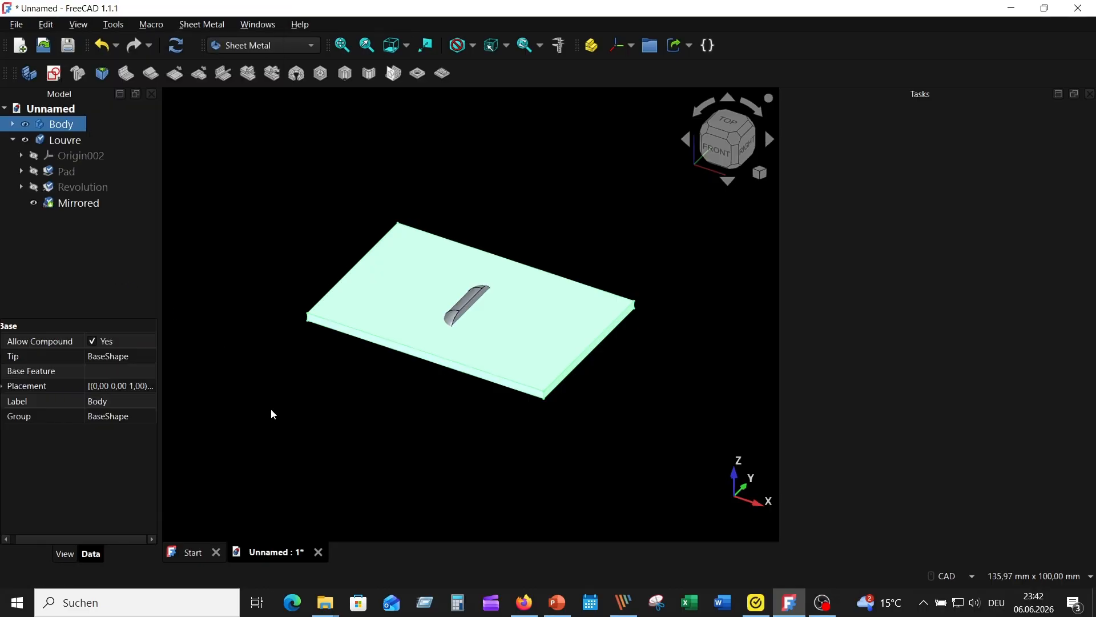
- Raise the Louvre body above the sheet by setting its placement position to z = 10 mm
scroll(458, 379, up, 3)
mouse_move(458, 380)
middle_down()
mouse_move(441, 371)
mouse_move(460, 363)
middle_up()
click(68, 139)
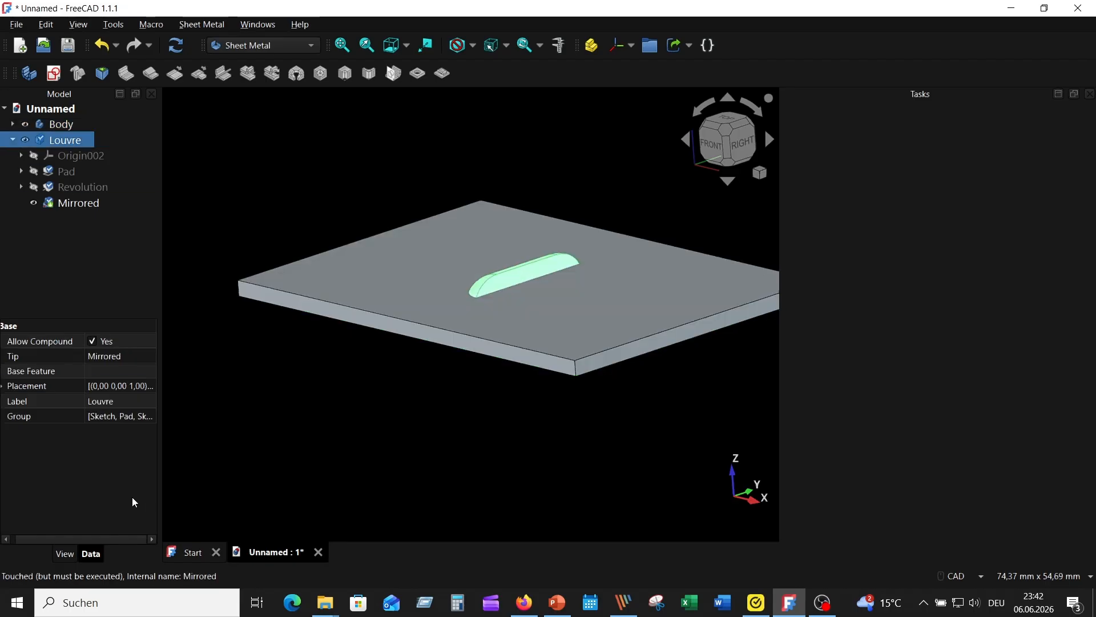
click(6, 387)
click(14, 433)
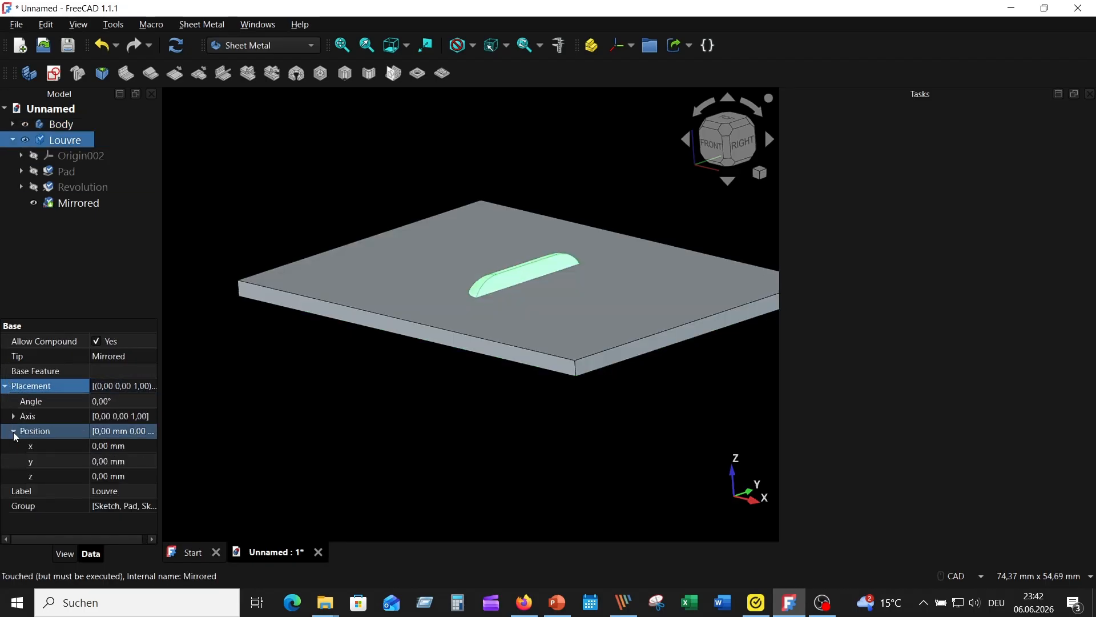
click(136, 476)
click(153, 473)
click(153, 473)
click(152, 473)
click(153, 474)
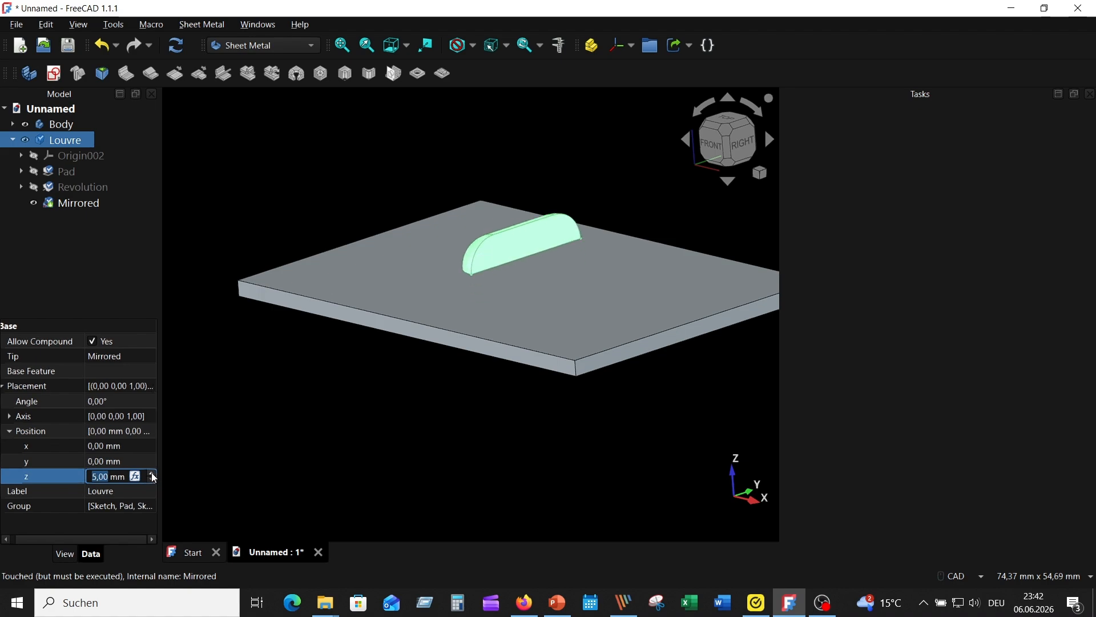
click(153, 473)
click(152, 474)
click(152, 473)
click(153, 473)
click(153, 473)
click(152, 474)
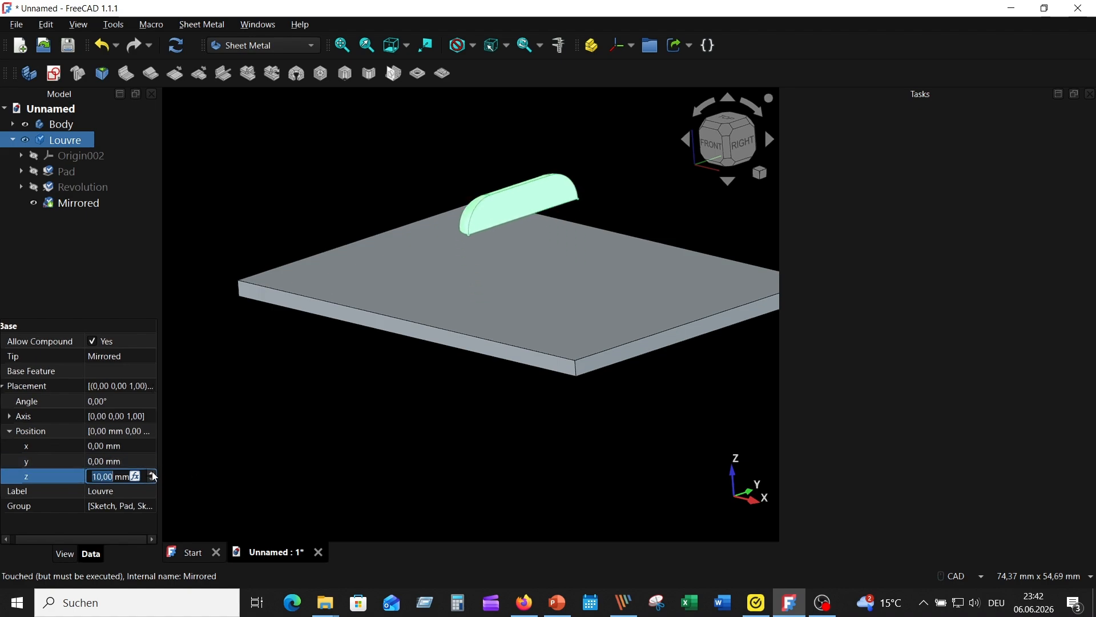
click(283, 423)
middle_drag(283, 423, 299, 420)
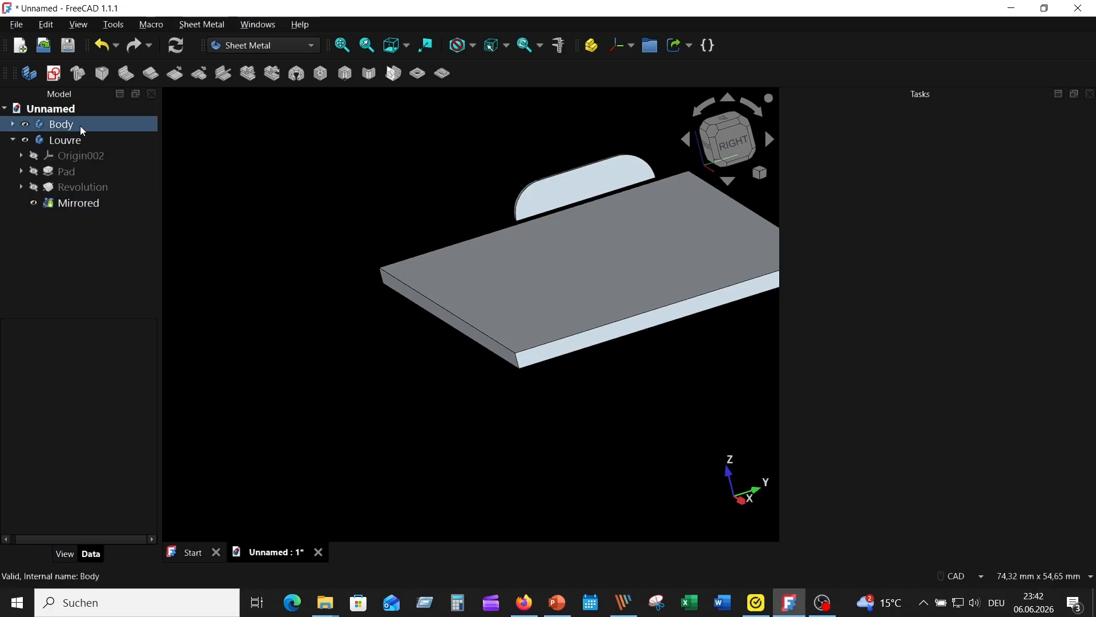
- Edit the sketch of the Louvre's pad, set its horizontal length to 5 mm, and close the sketch
double_click(73, 142)
double_click(75, 142)
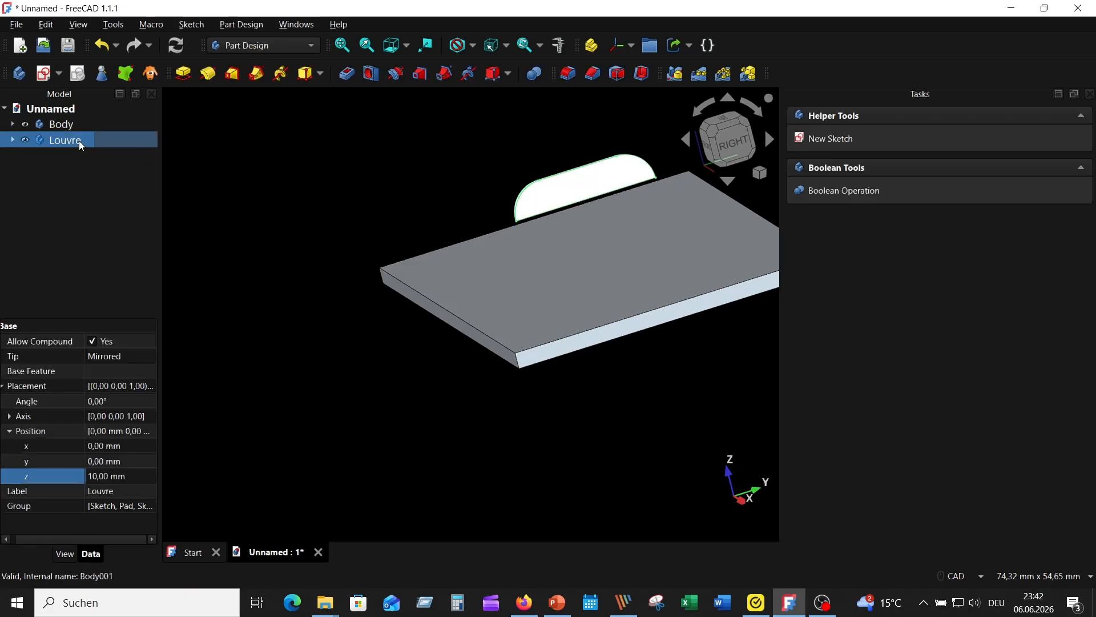
double_click(70, 138)
click(20, 166)
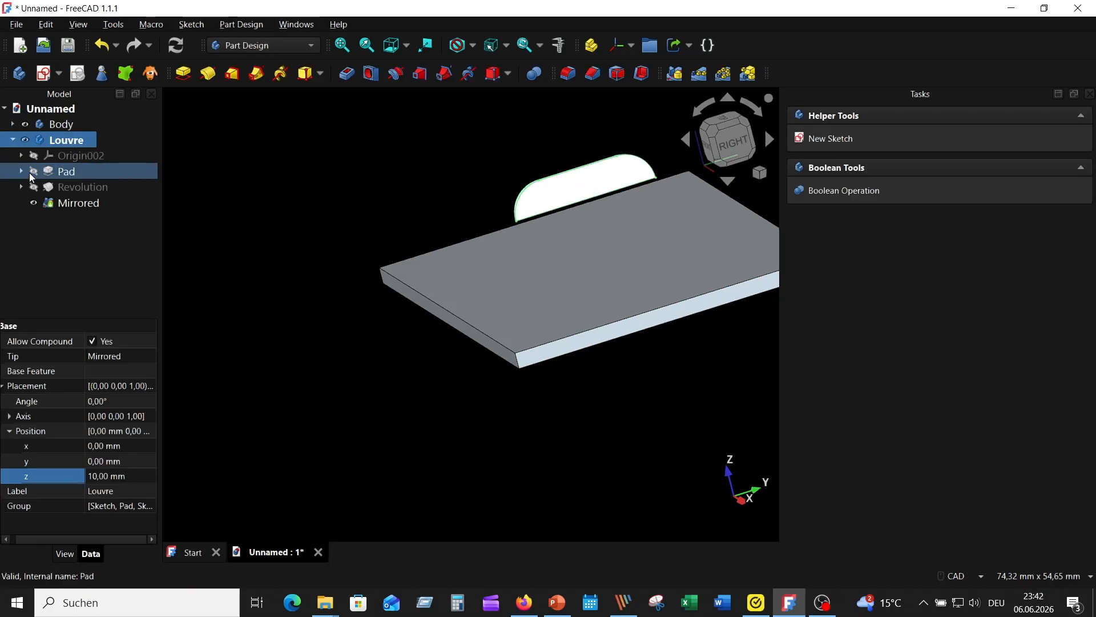
click(22, 173)
click(91, 189)
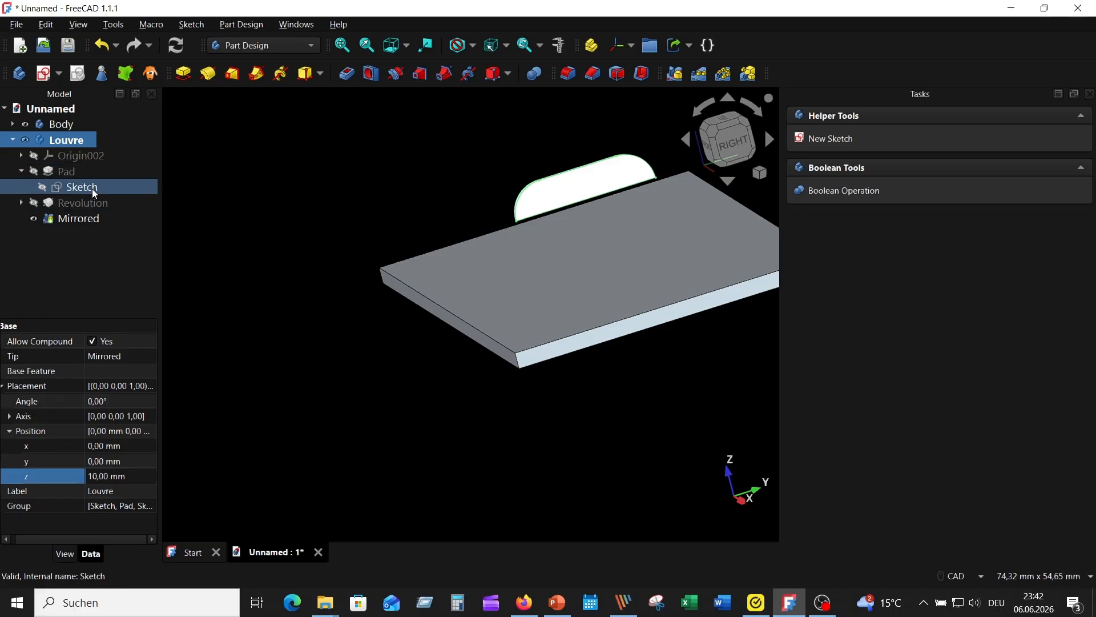
double_click(89, 186)
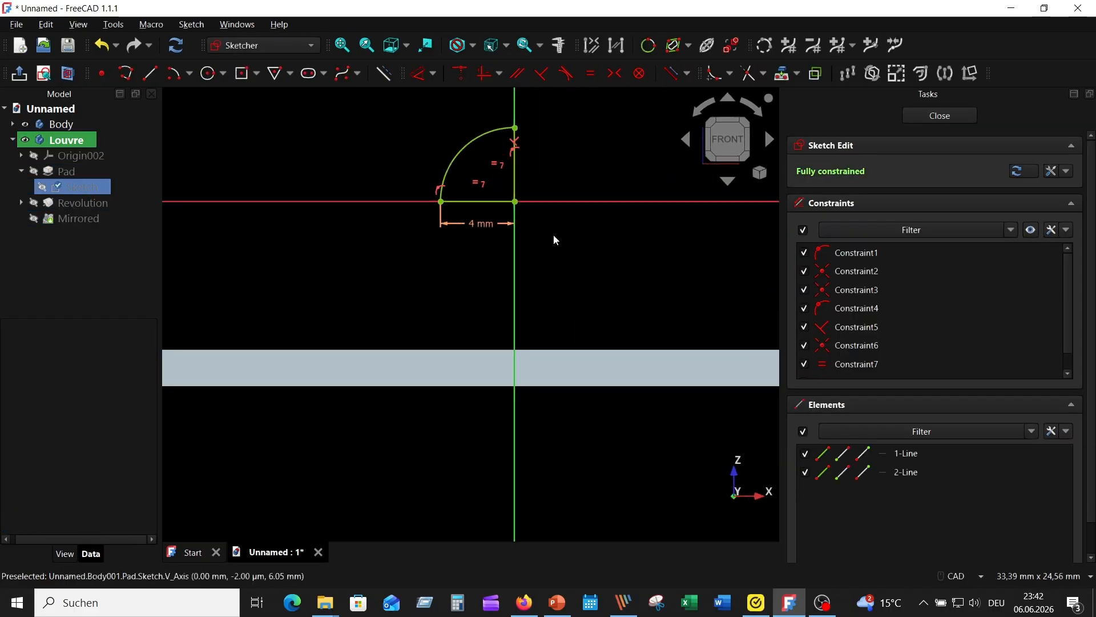
click(493, 235)
double_click(477, 222)
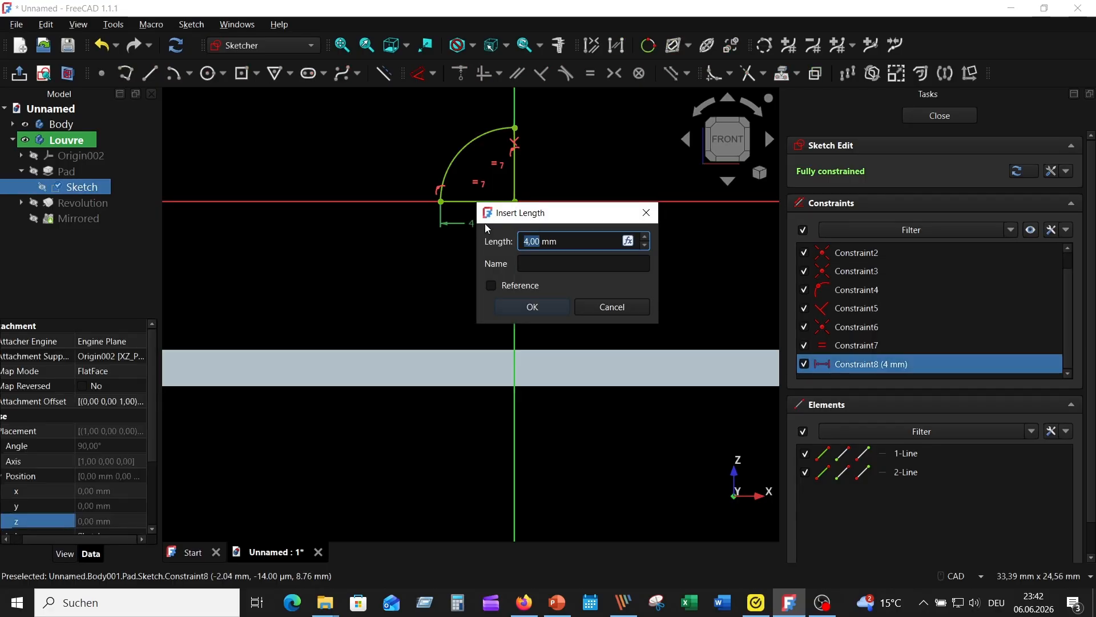
text(5)
key(Return)
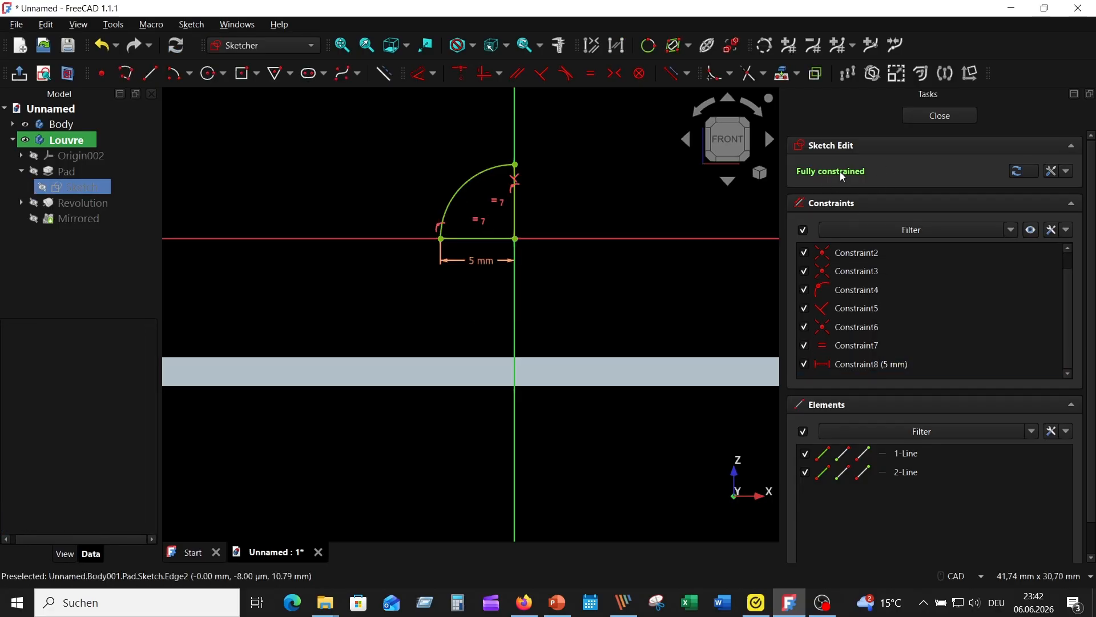
click(929, 114)
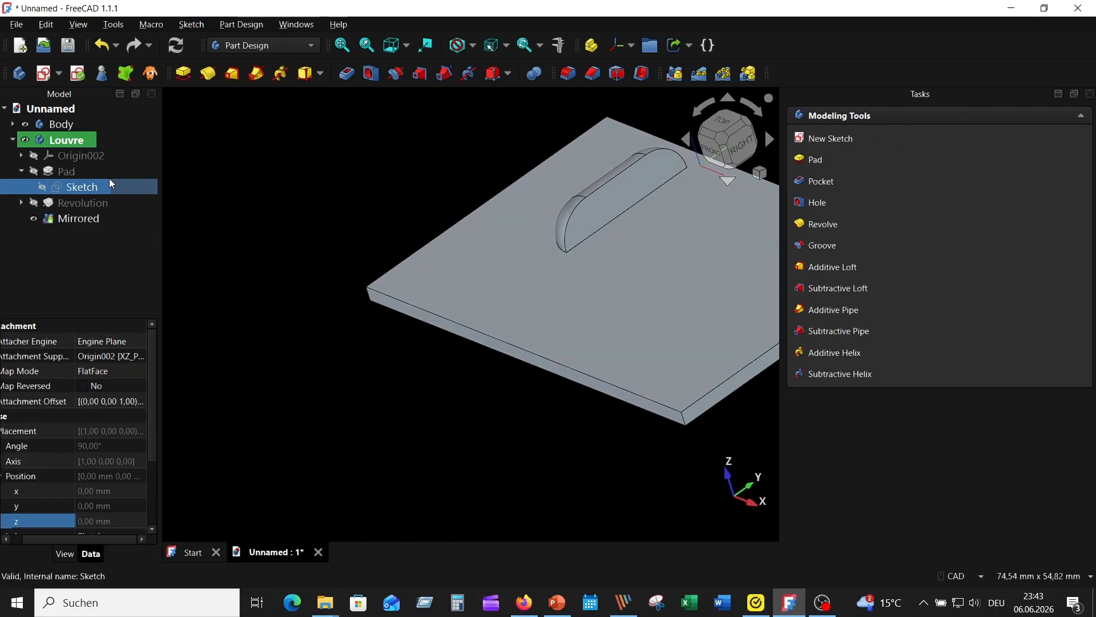
- Make the sheet's body active instead of the Louvre body and return to the Sheet Metal workbench
double_click(66, 144)
click(348, 166)
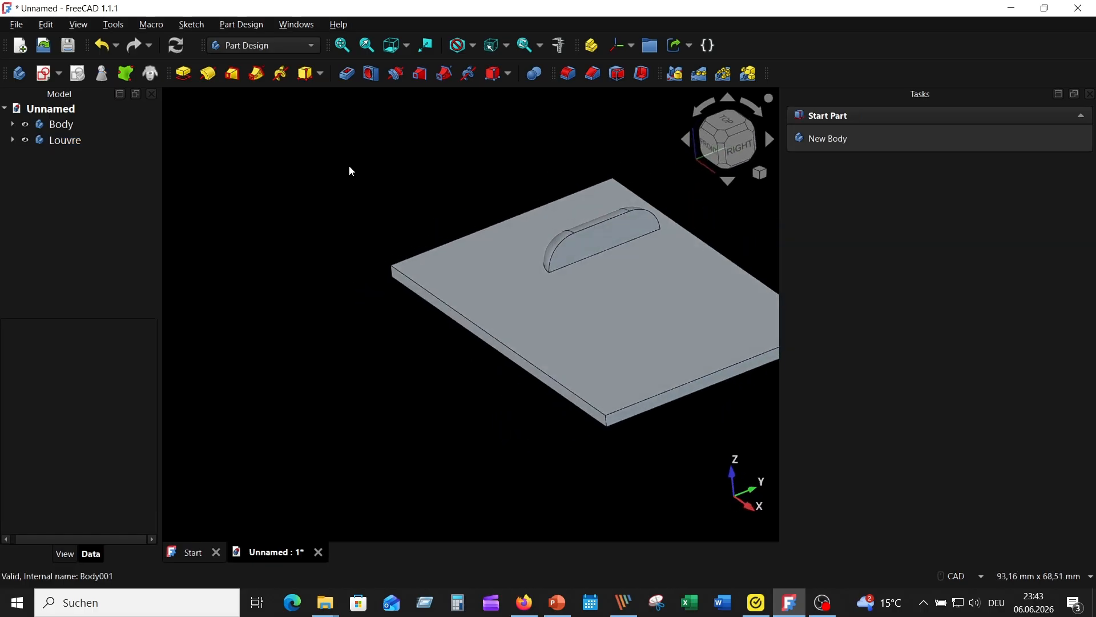
double_click(59, 125)
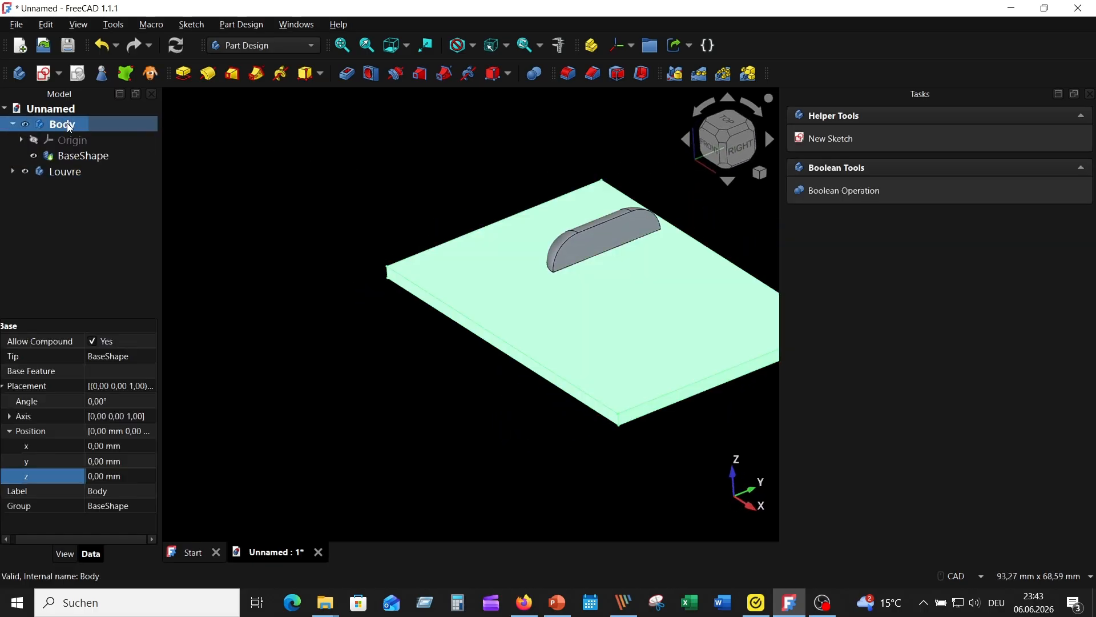
right_click(67, 124)
click(116, 133)
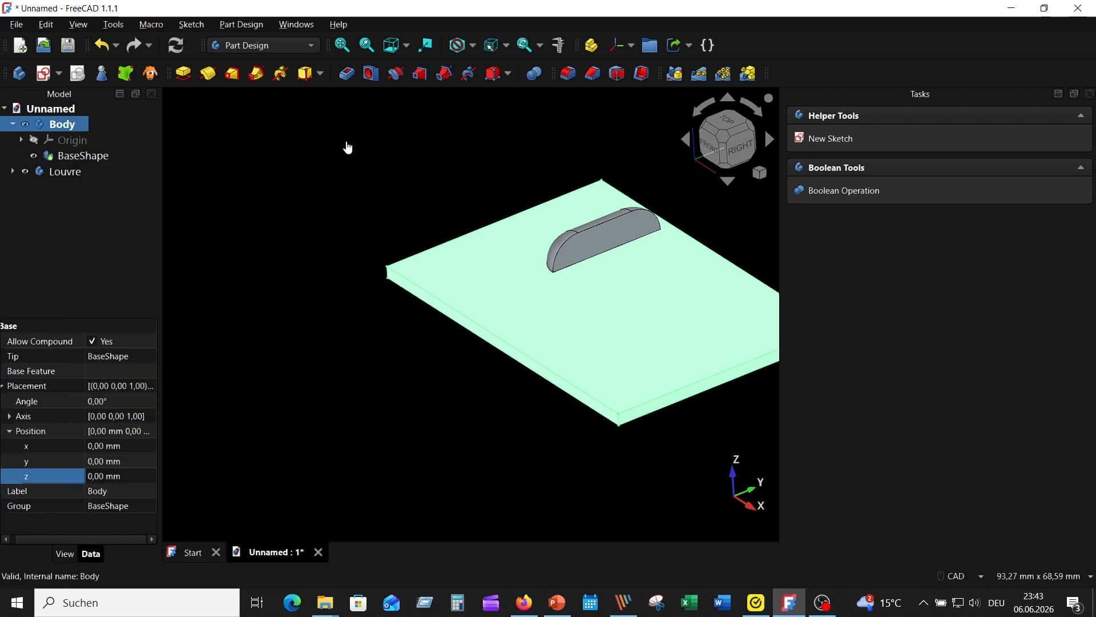
click(309, 45)
click(255, 232)
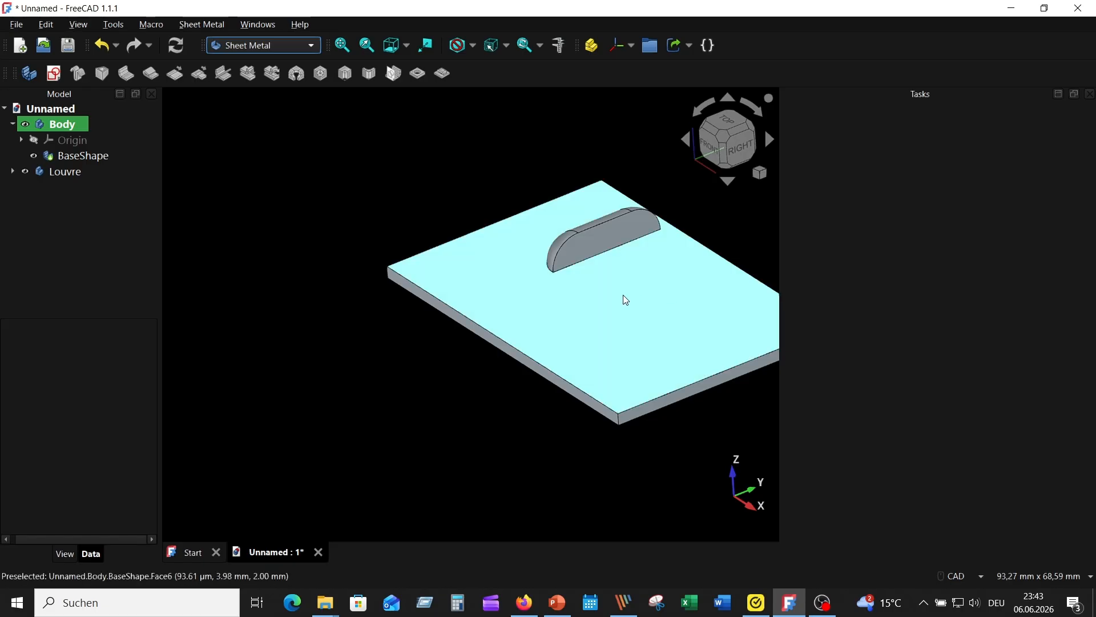
- Form the sheet's upper face with the Louvre tool, using its flat underside as back face and its flat vertical side as shear face
click(571, 328)
middle_drag(540, 390, 642, 274)
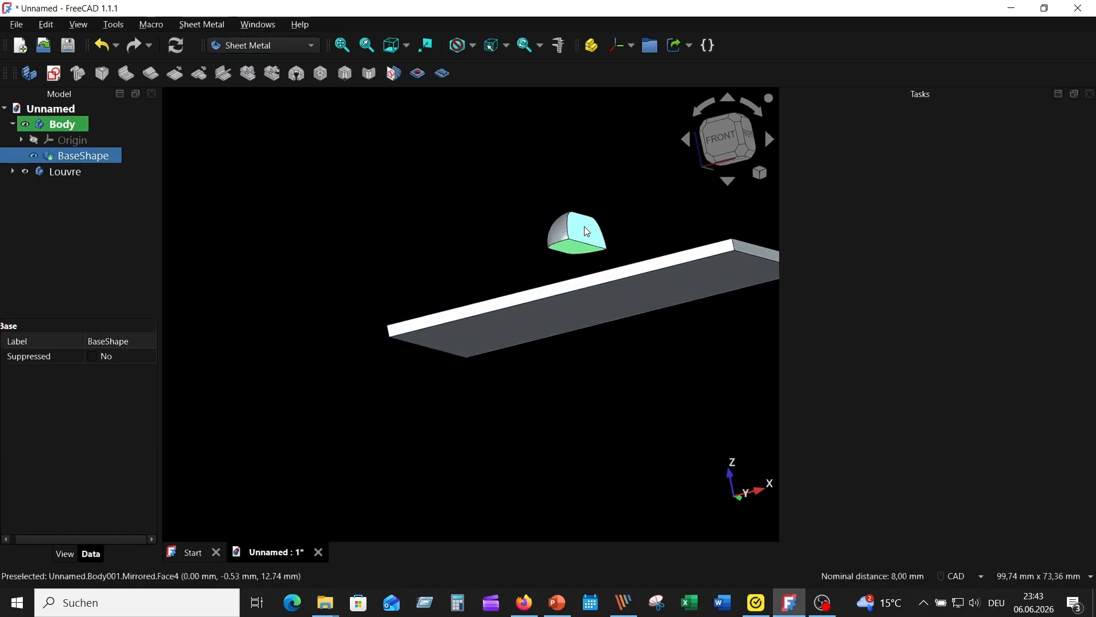
key(0)
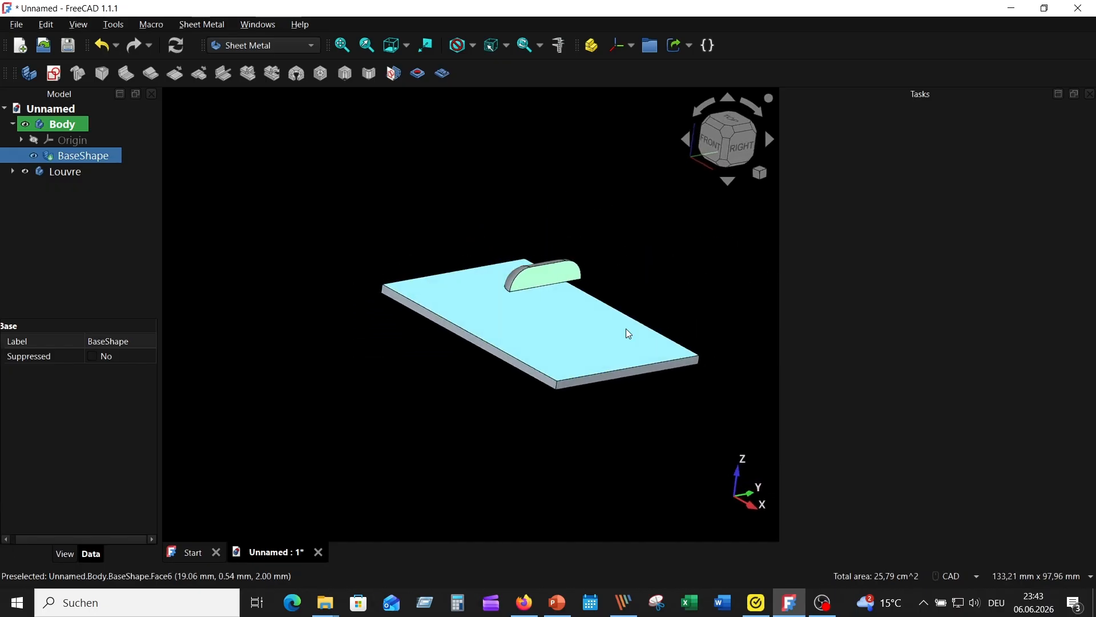
click(440, 75)
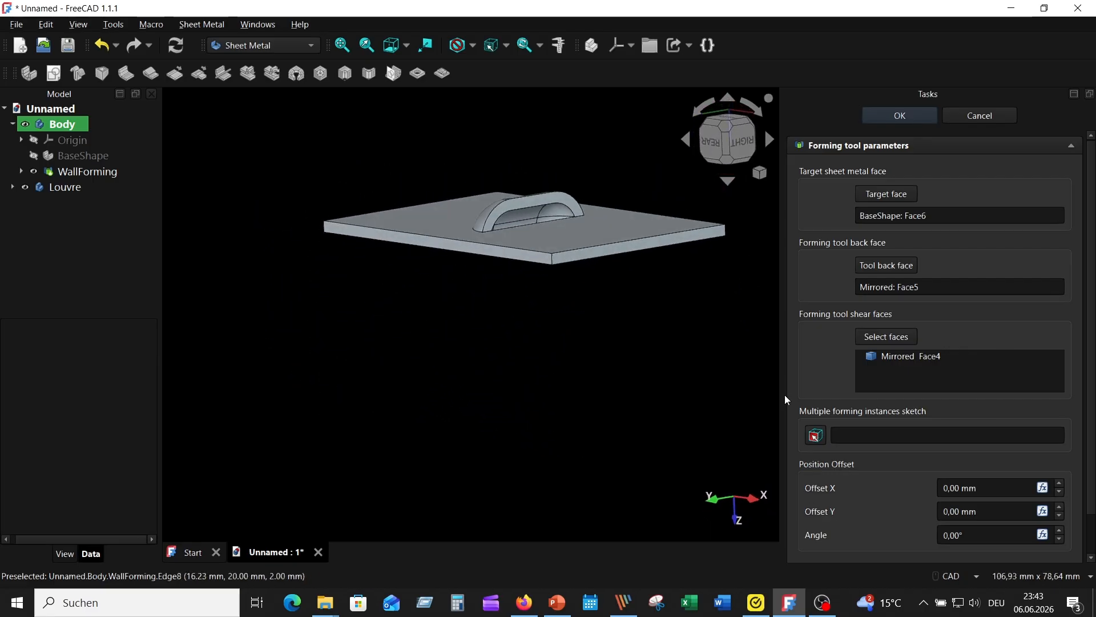
- Shift the formed louvre along the sheet by setting its X offset to 6 mm
click(343, 46)
middle_drag(627, 316, 653, 327)
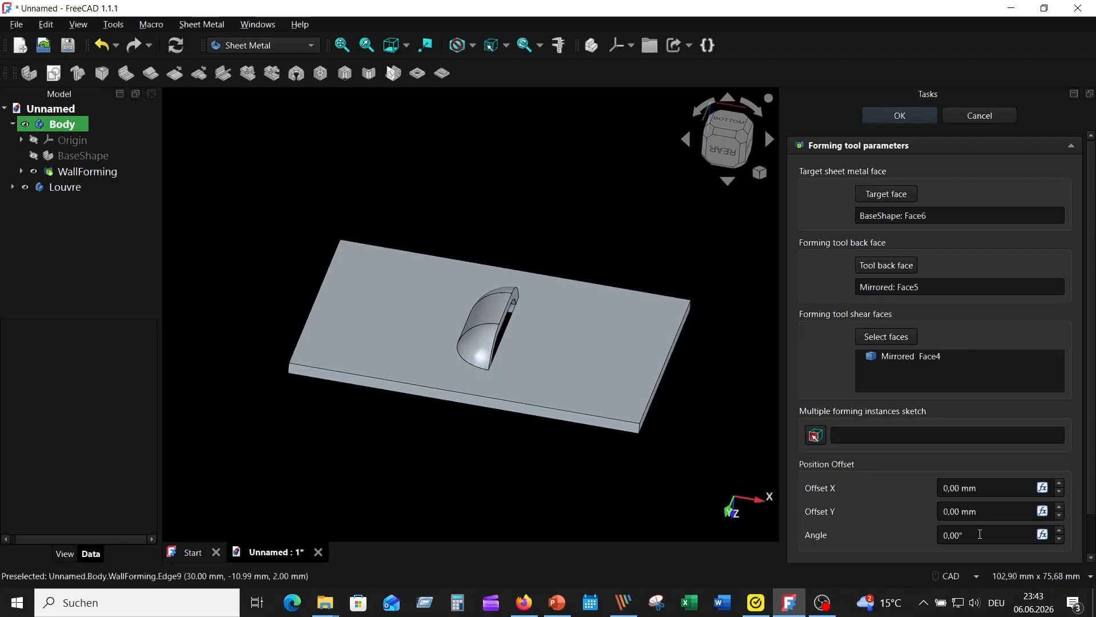
click(1058, 482)
click(1058, 482)
click(1058, 483)
click(1057, 482)
click(1057, 482)
click(1057, 482)
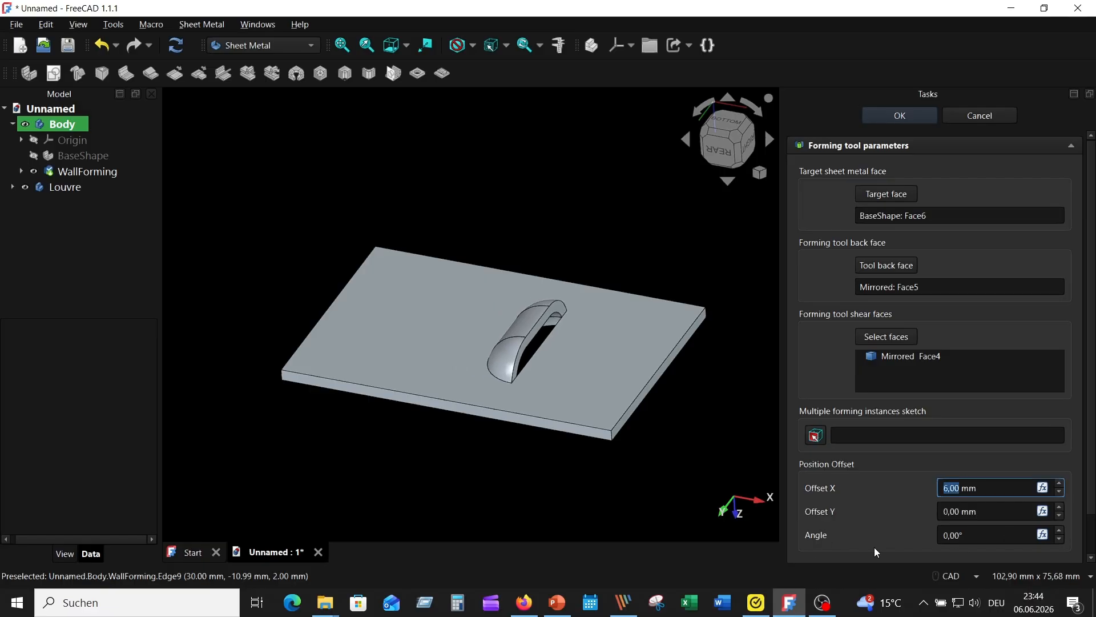
- Rotate the formed louvre on the sheet by setting its angle to 30° and accept the forming parameters
click(1058, 530)
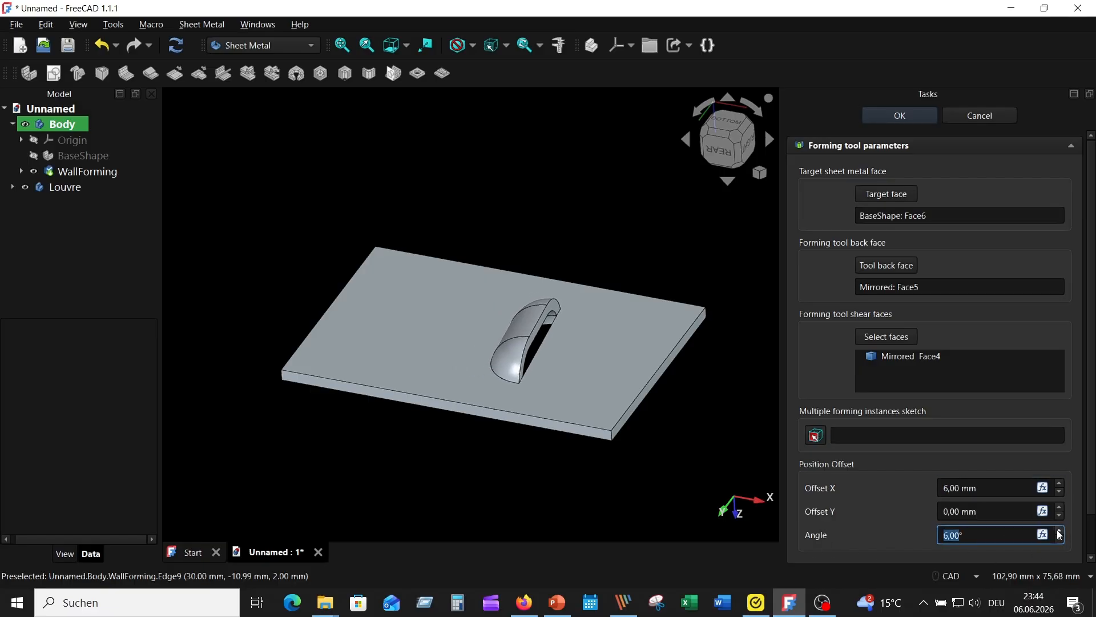
click(1059, 532)
click(1059, 531)
click(1059, 531)
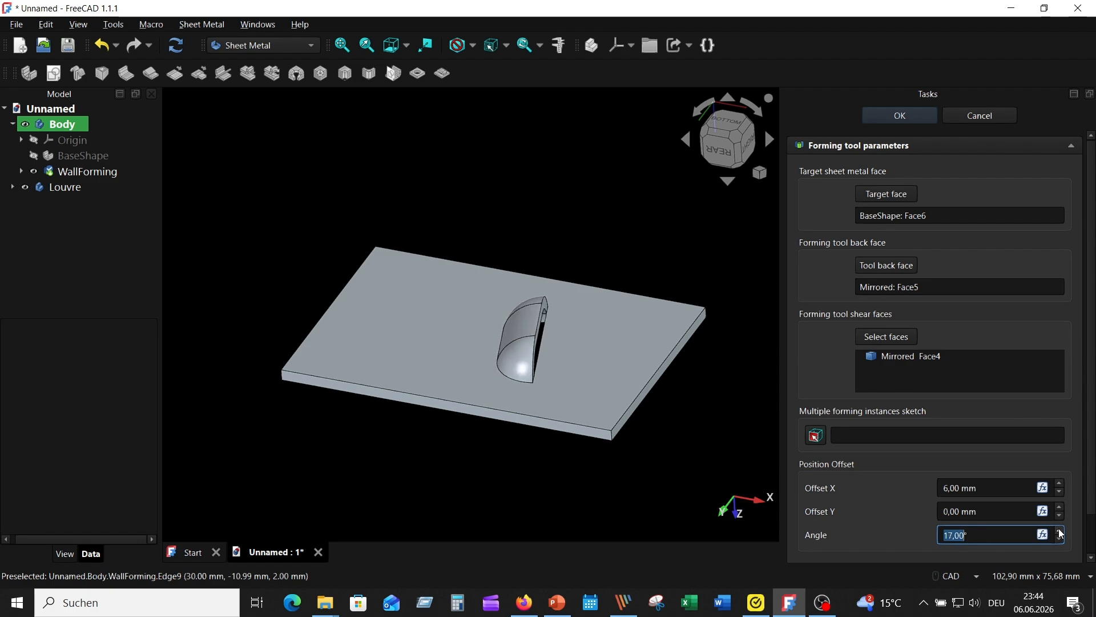
click(1059, 530)
click(1060, 530)
click(1060, 530)
click(1060, 530)
click(1059, 530)
click(1060, 530)
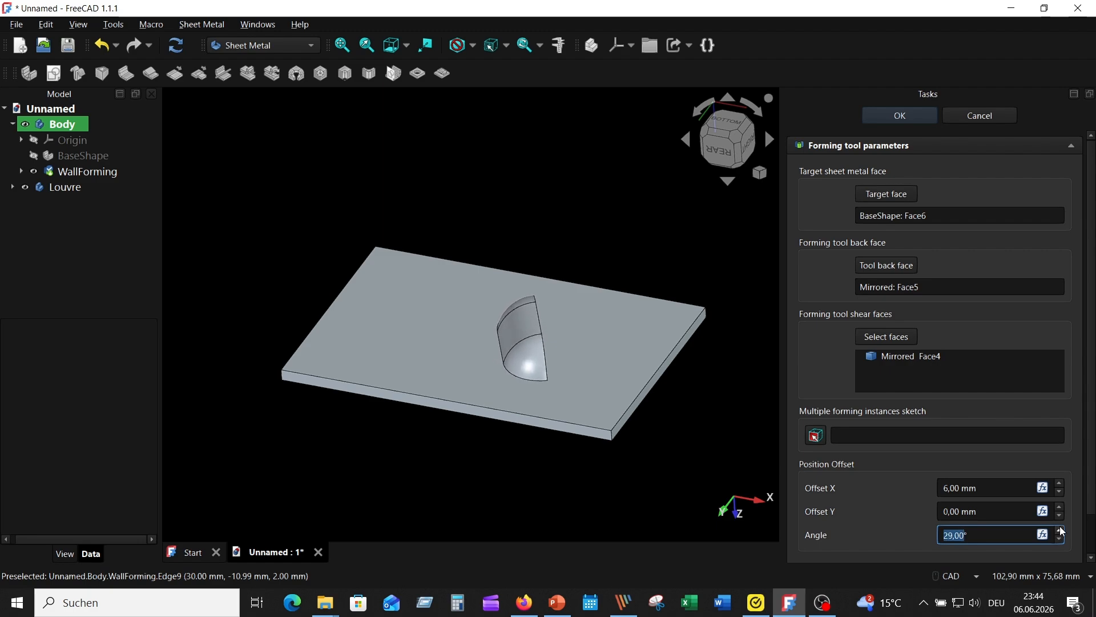
click(1060, 530)
click(1060, 530)
click(1059, 539)
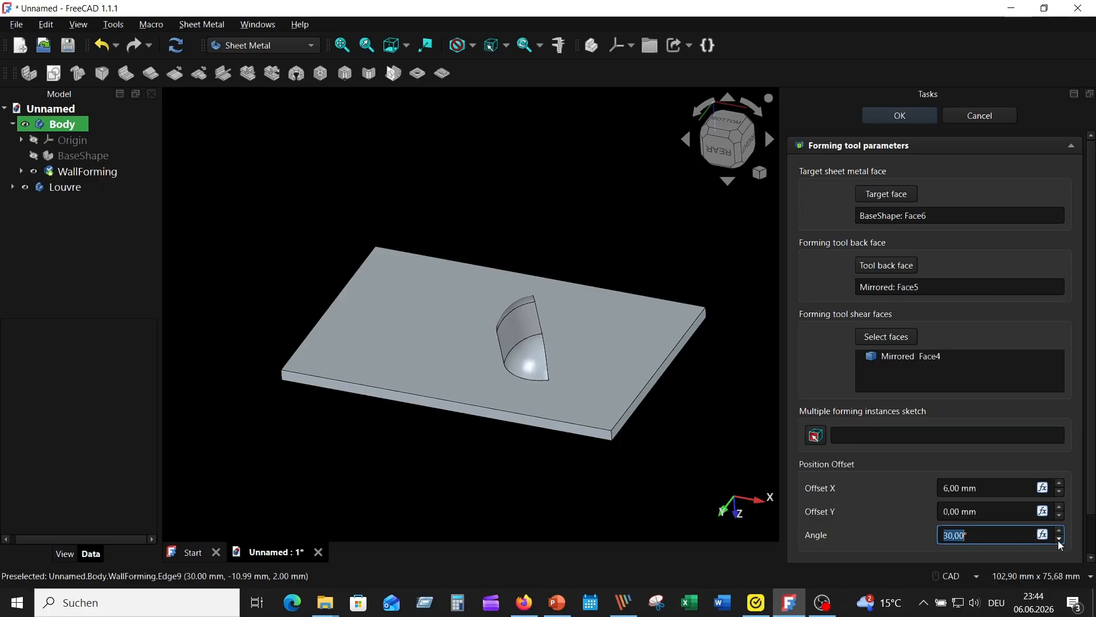
click(885, 114)
middle_drag(691, 208, 650, 297)
key(0)
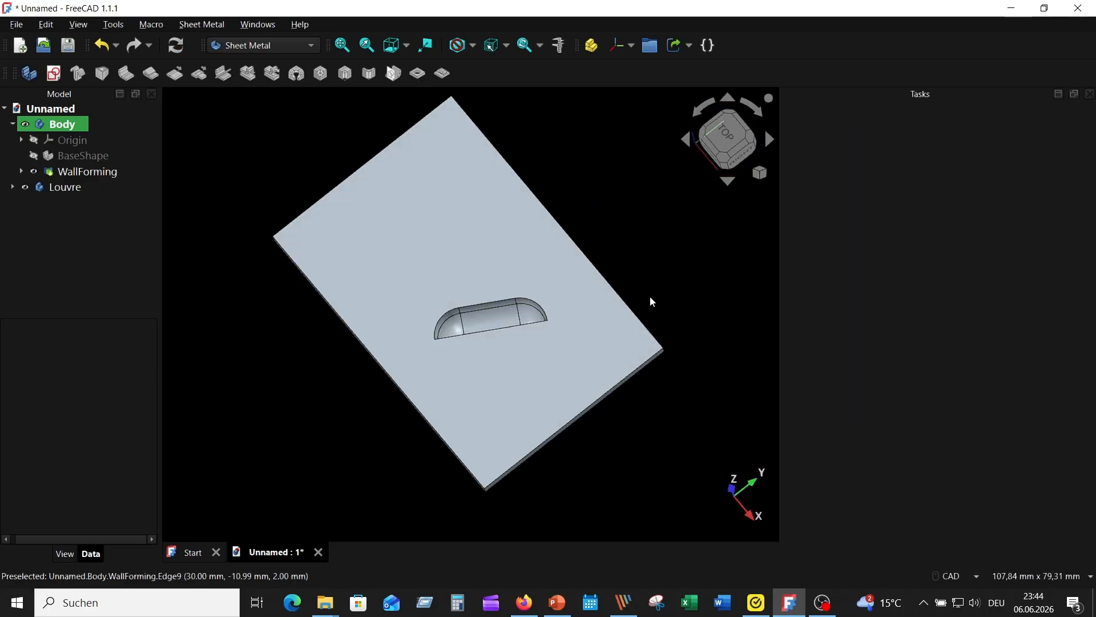